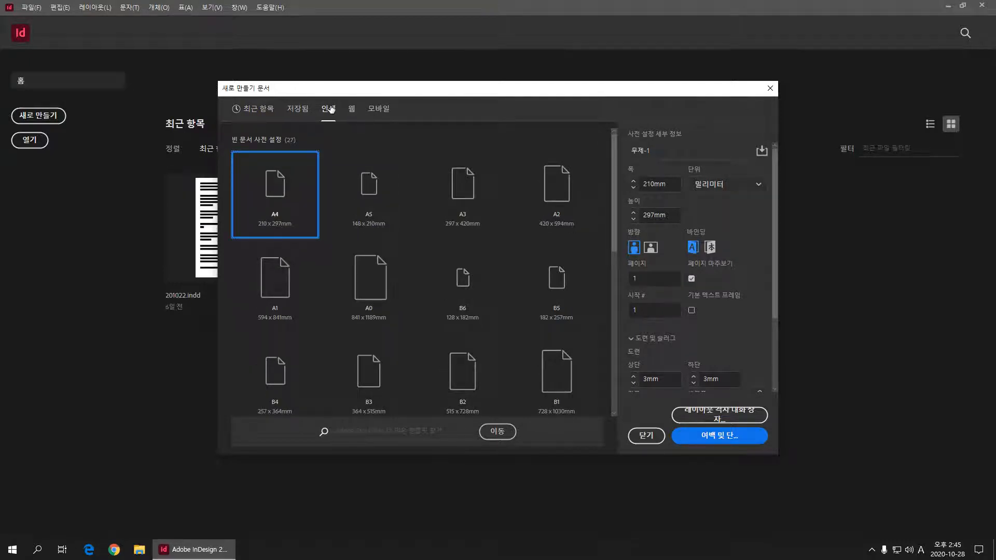
Create a new print document from the B6 preset (128 x 182 mm) with facing pages and proceed to its margin settings
scroll(454, 274, down, 3)
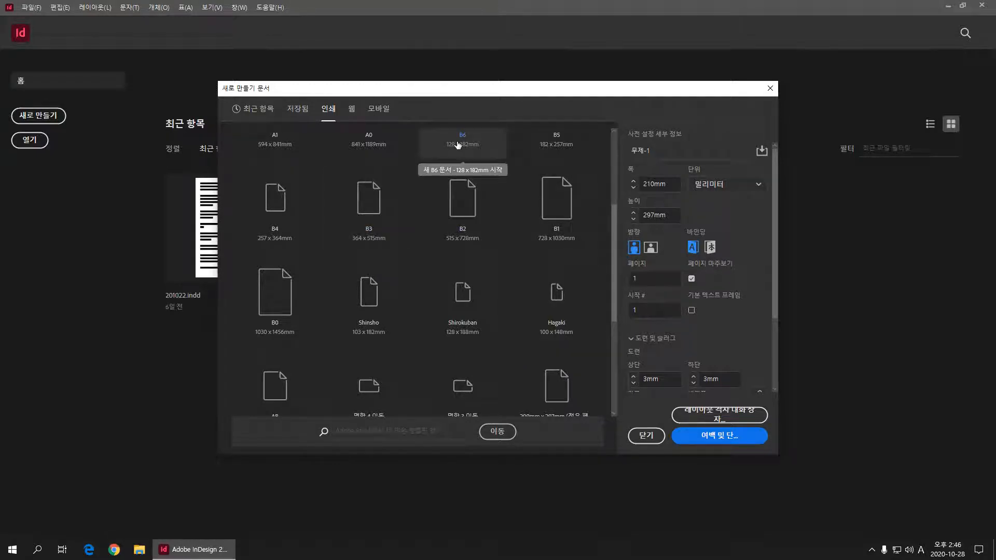
scroll(478, 148, up, 1)
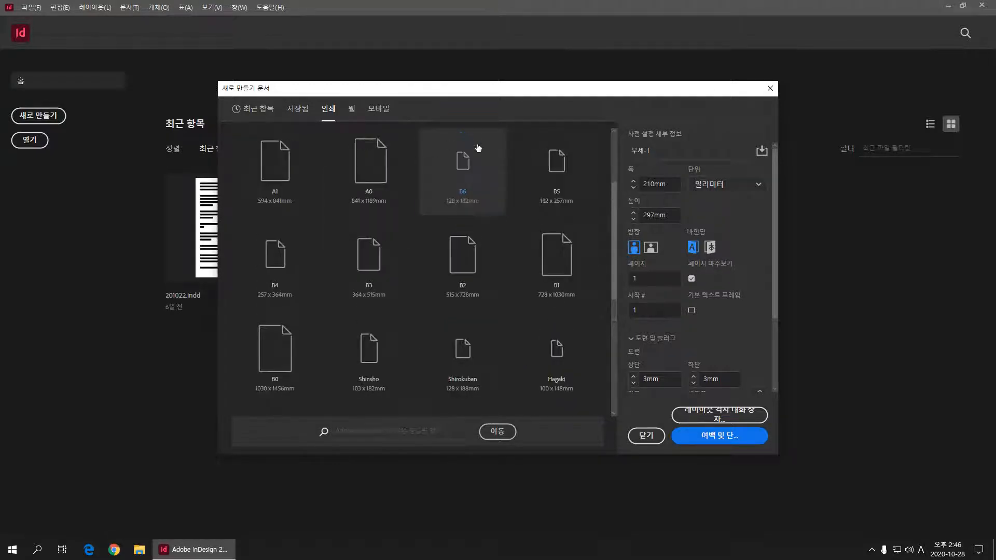
click(478, 151)
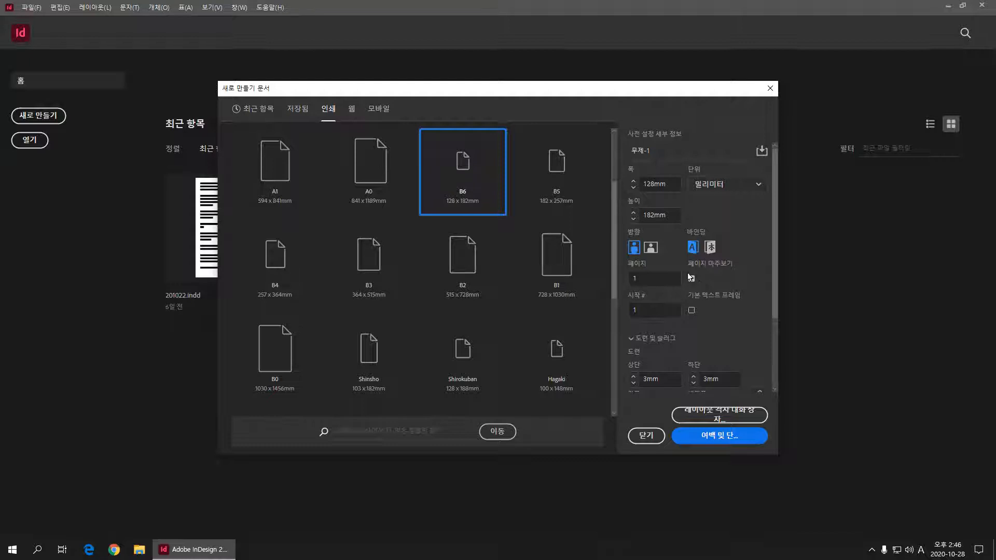
scroll(681, 316, down, 3)
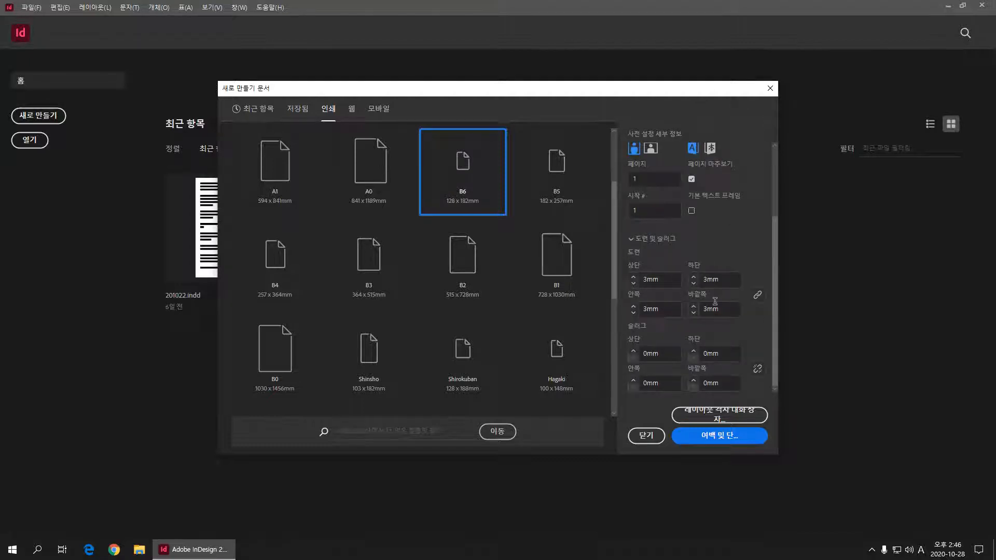
click(728, 436)
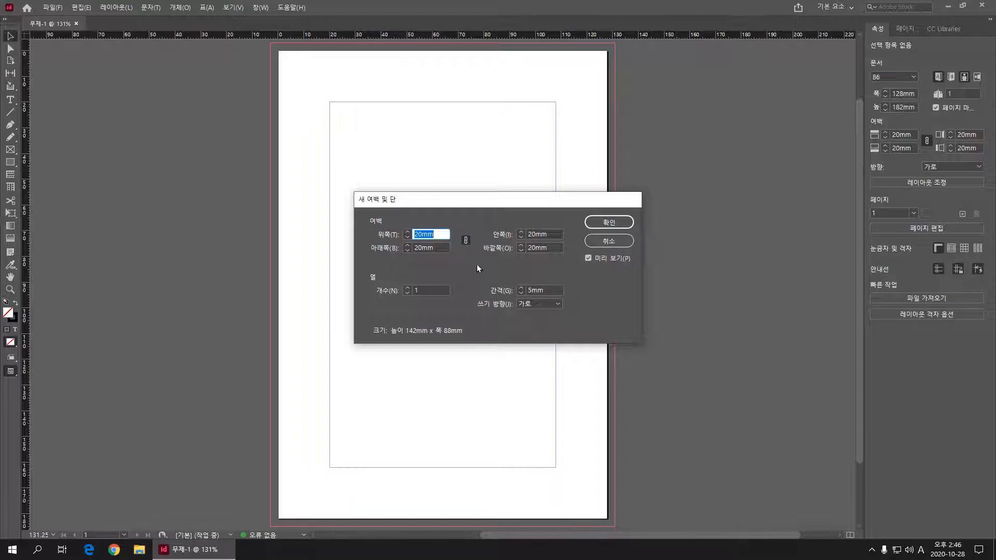
Set all four linked page margins to 5 mm
click(535, 232)
click(536, 248)
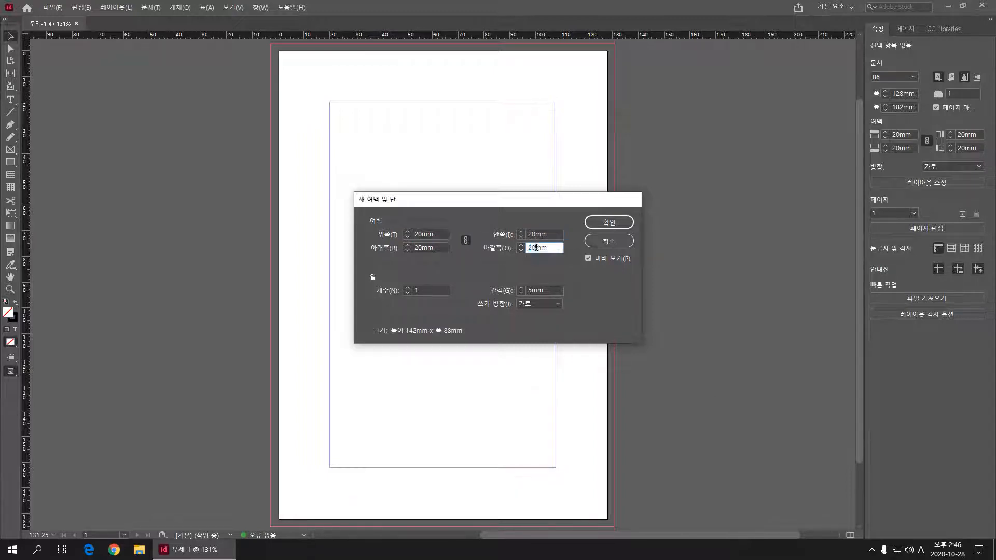
drag(536, 247, 502, 250)
text(5)
click(423, 235)
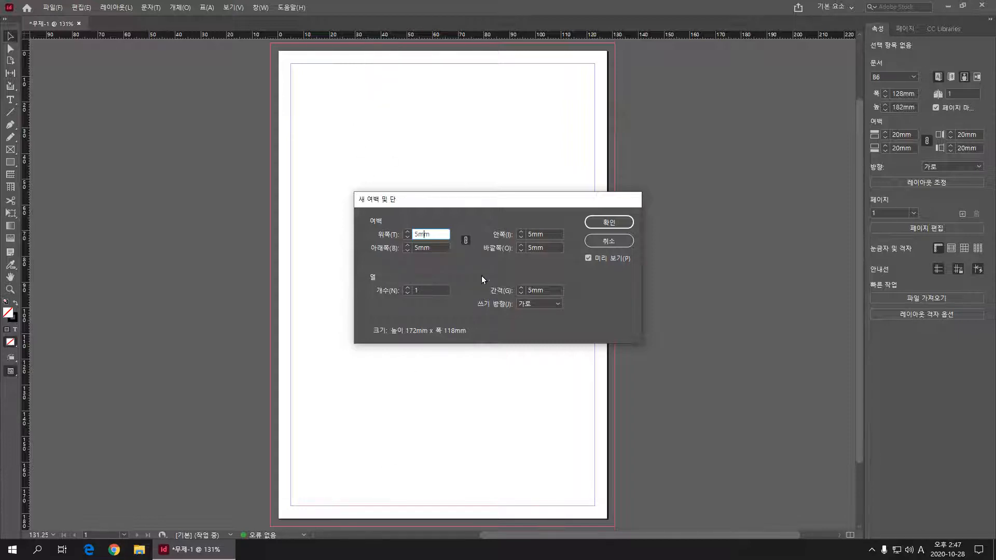
Unlink the margins, set the top and bottom margins to 8 mm, and confirm the document setup
click(466, 241)
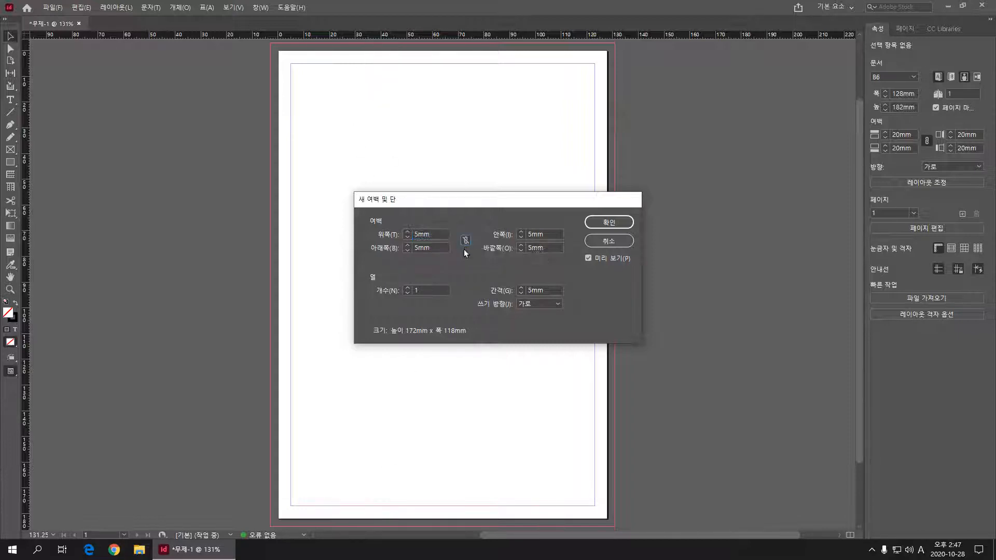
double_click(418, 235)
text(8)
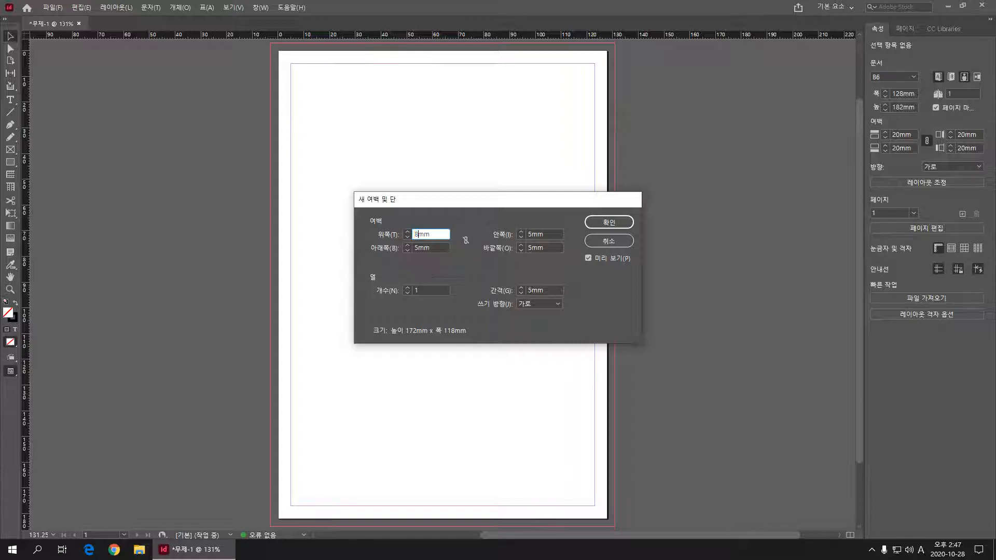
double_click(416, 248)
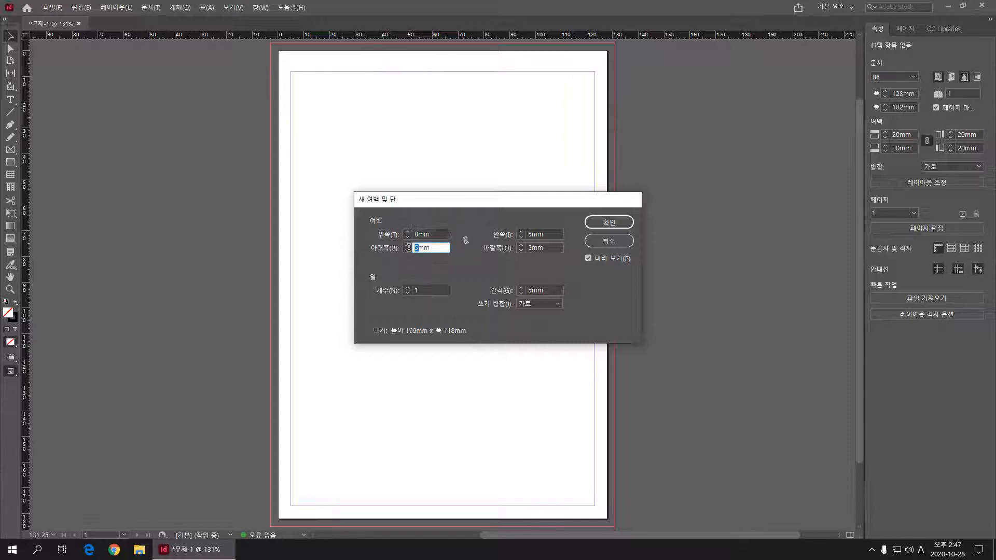
text(8)
click(441, 234)
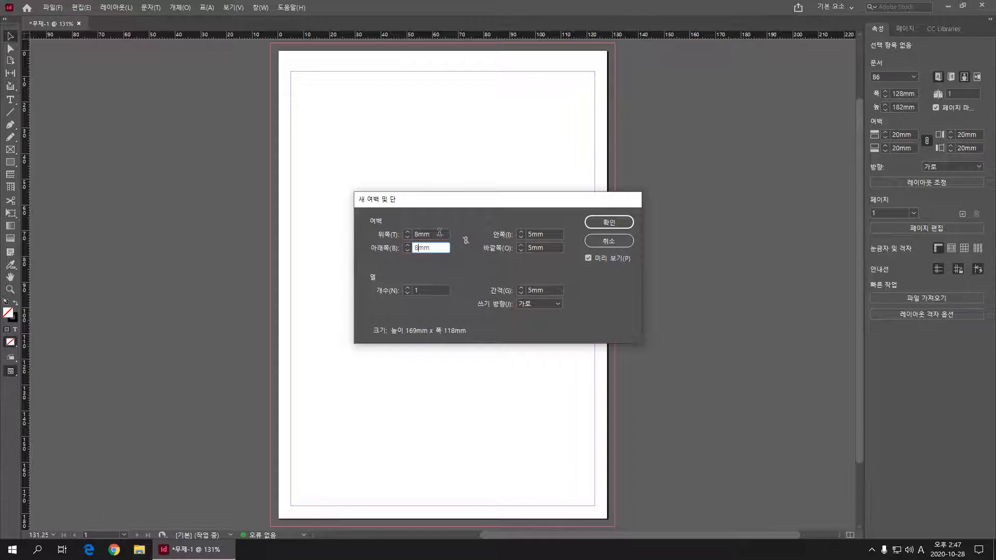
click(597, 224)
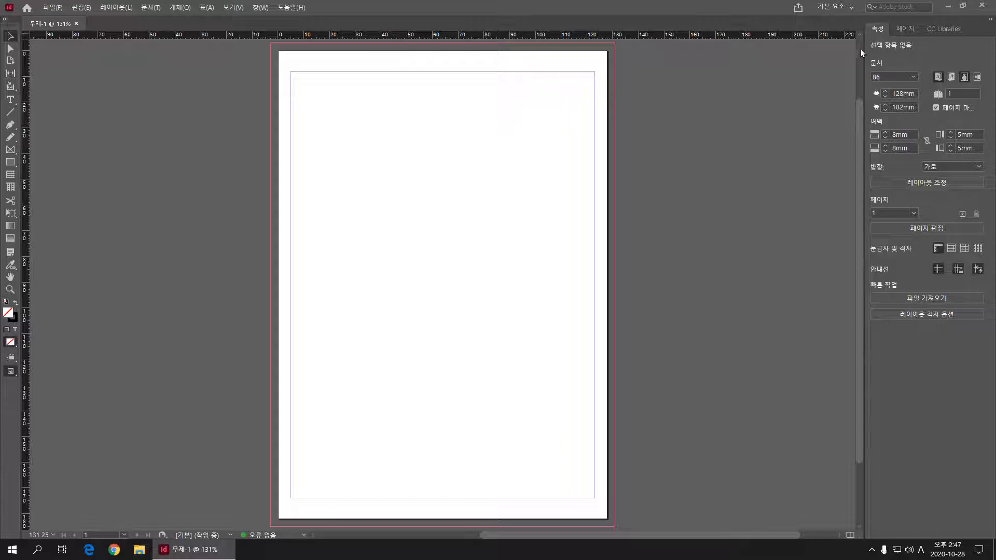
Switch to the Advanced (고급) workspace and add two pages to the document
click(832, 8)
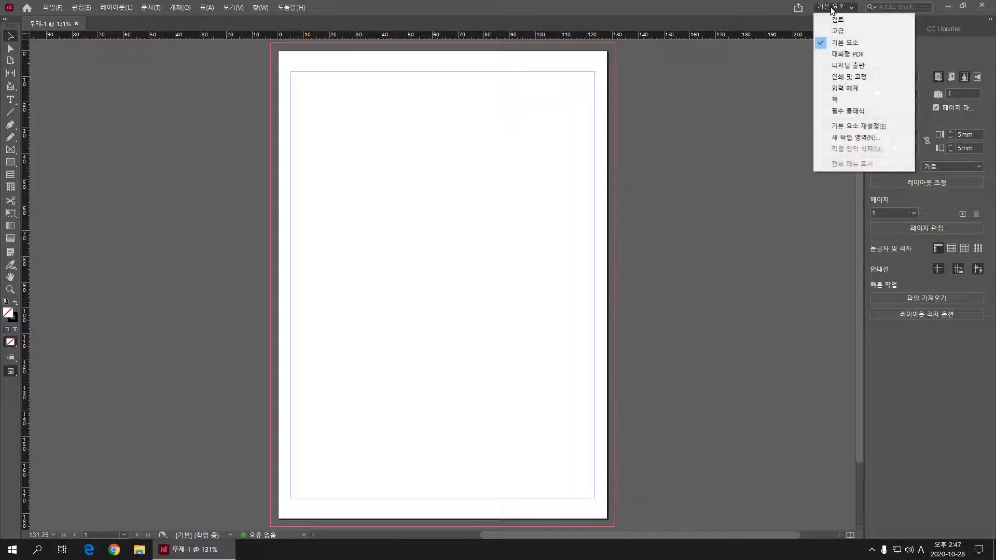
click(871, 32)
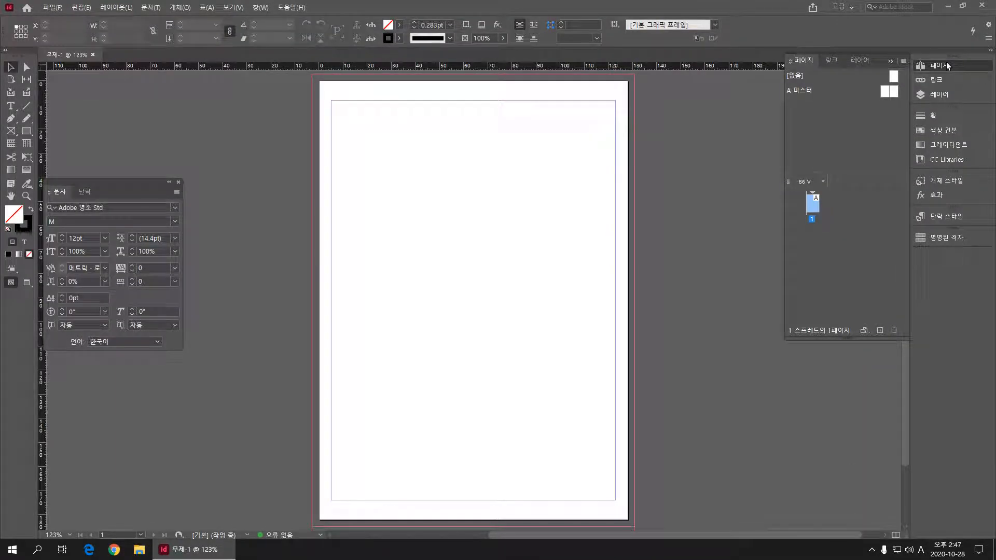
click(946, 63)
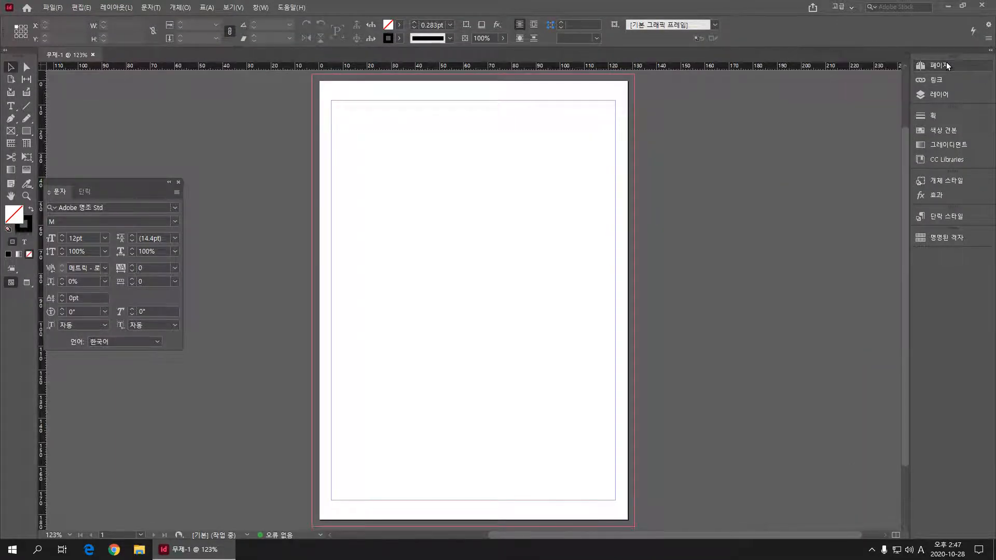
click(947, 63)
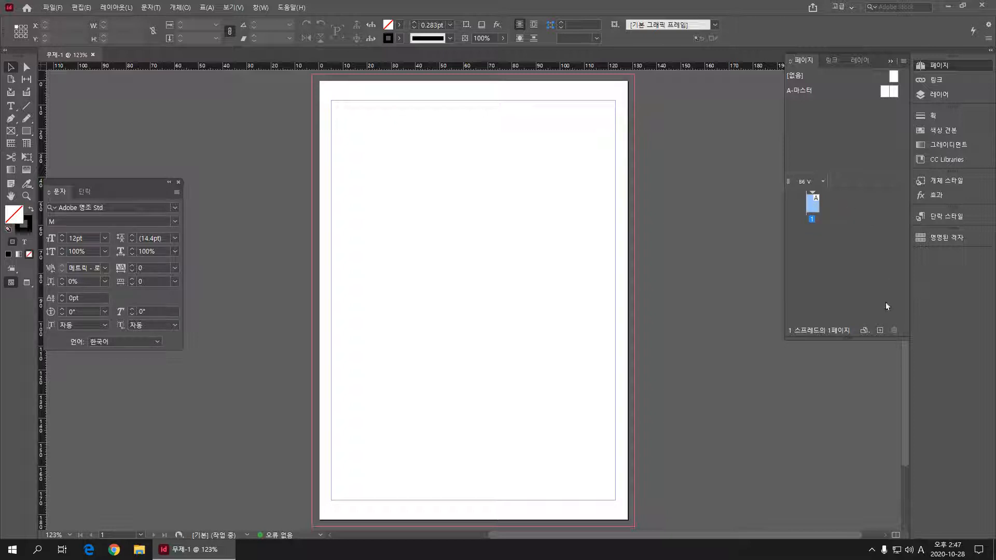
click(881, 330)
click(880, 330)
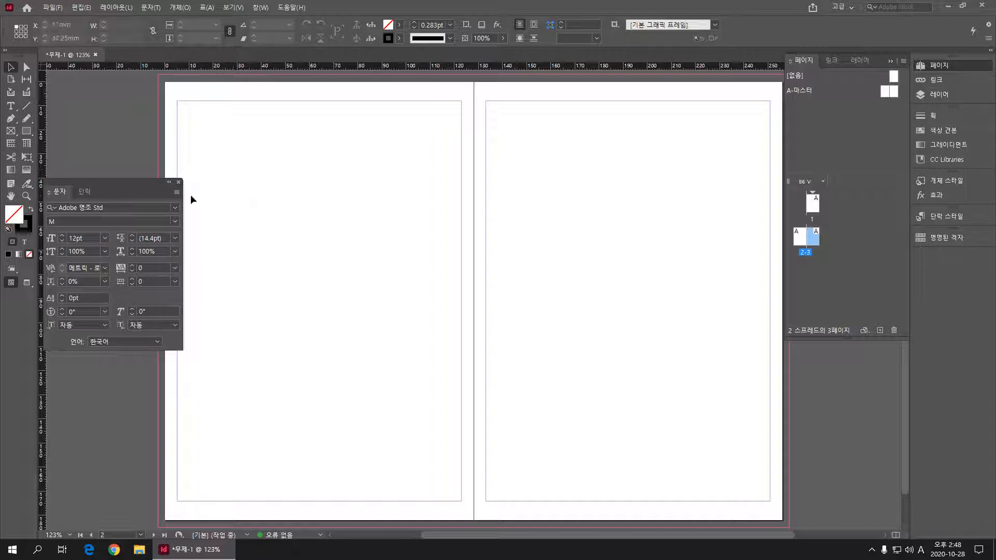
Close the floating character settings and draw a horizontal line about 123 mm long from the left page's outer margin to the spine
click(178, 183)
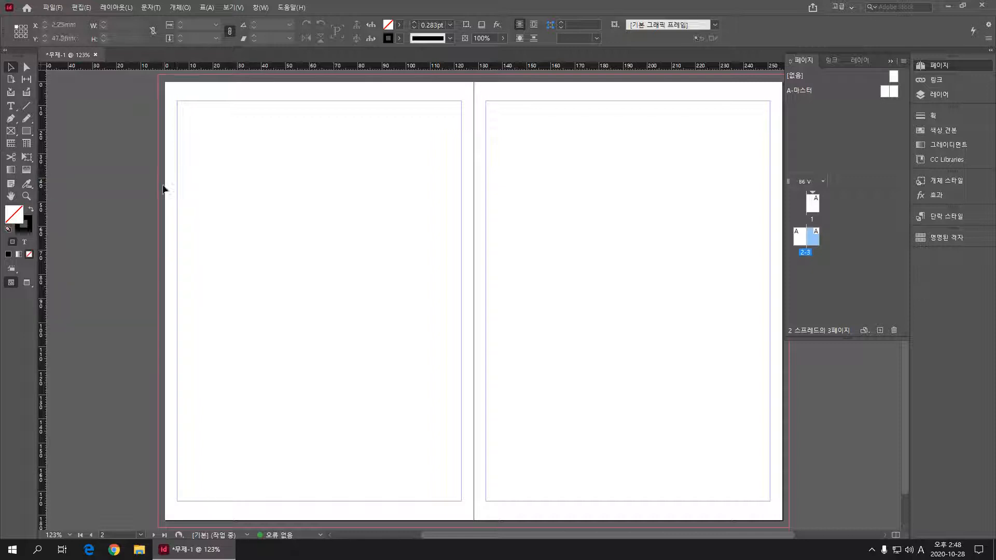
click(26, 108)
drag(177, 136, 474, 140)
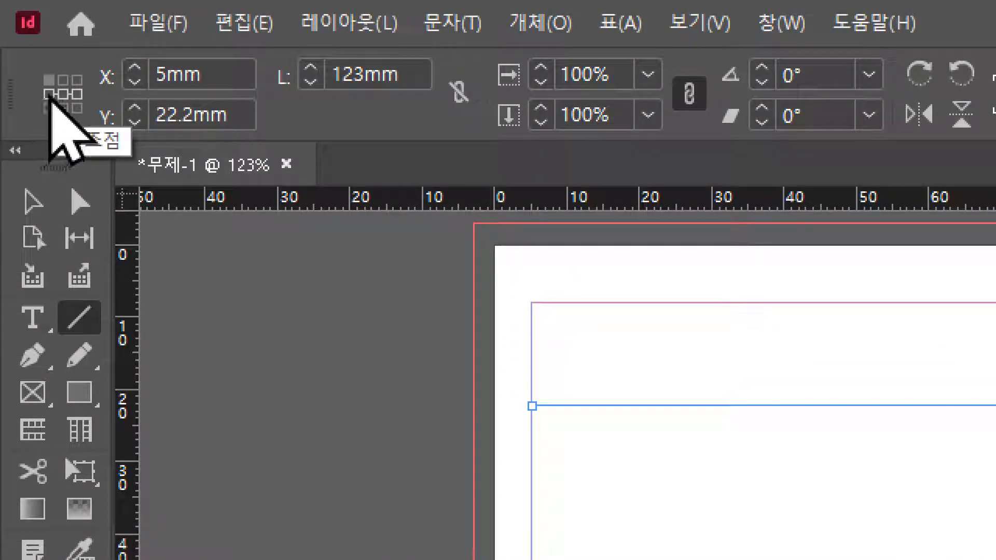
Switch the line's reference point between middle-left and top-left, ending on top-left
click(49, 94)
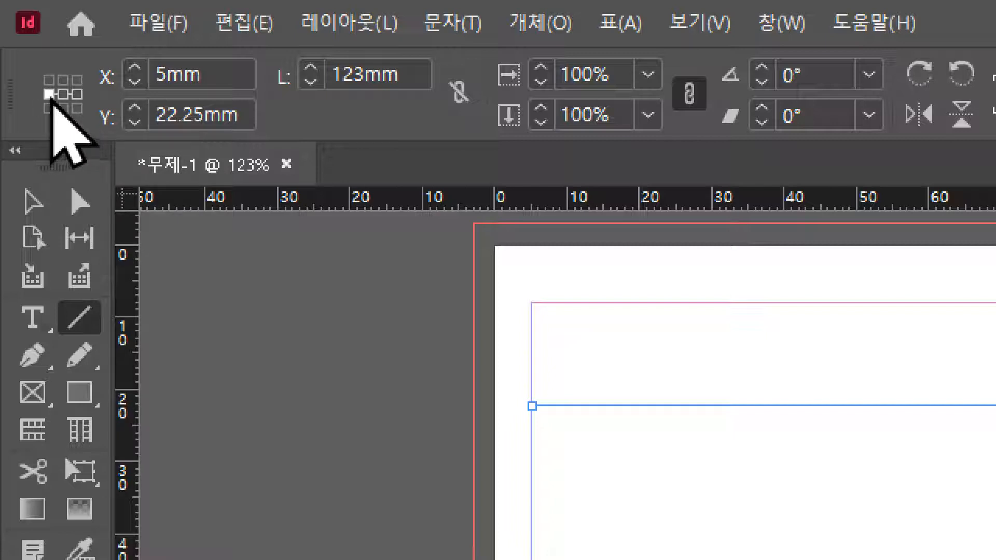
click(49, 80)
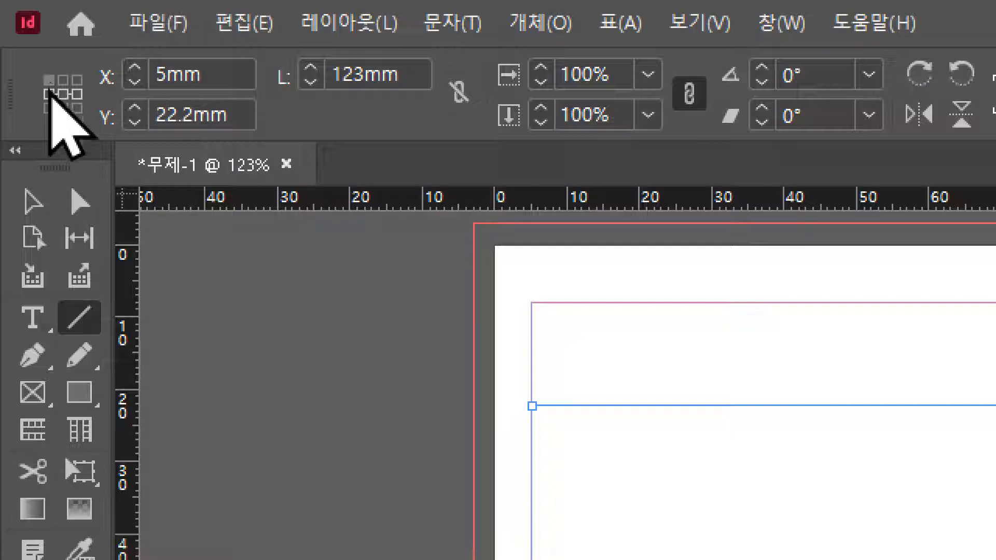
click(49, 94)
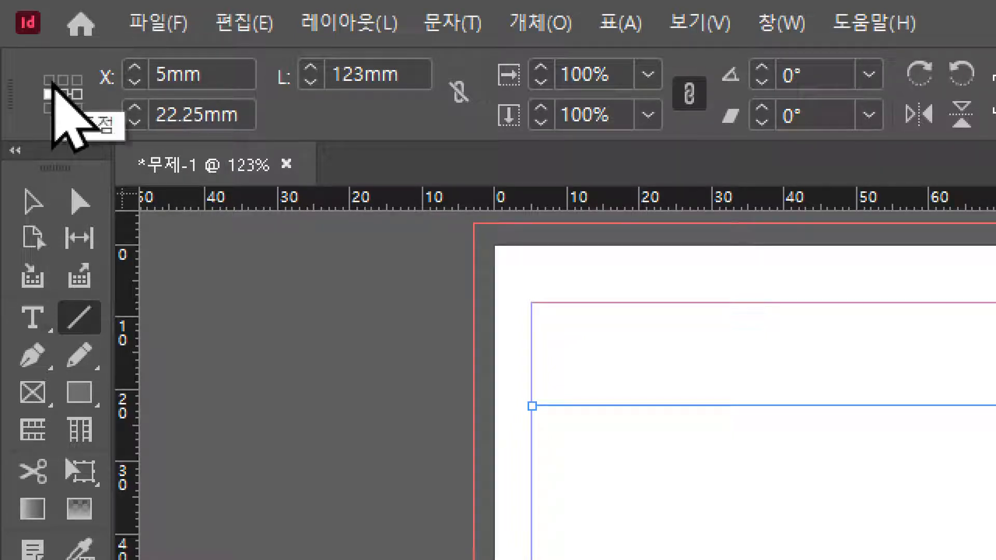
click(49, 81)
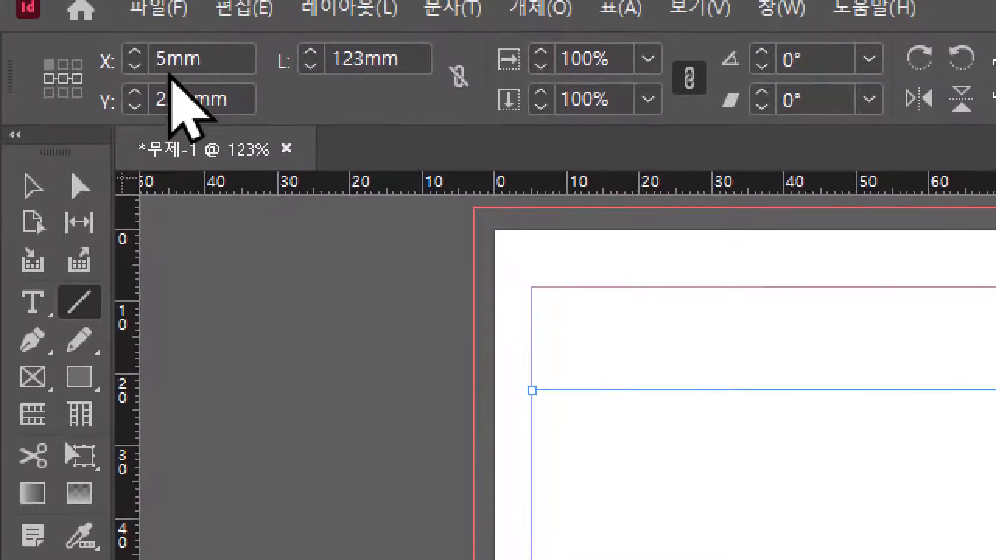
Set the line's Y position to 20 mm and open its length value for editing
double_click(167, 76)
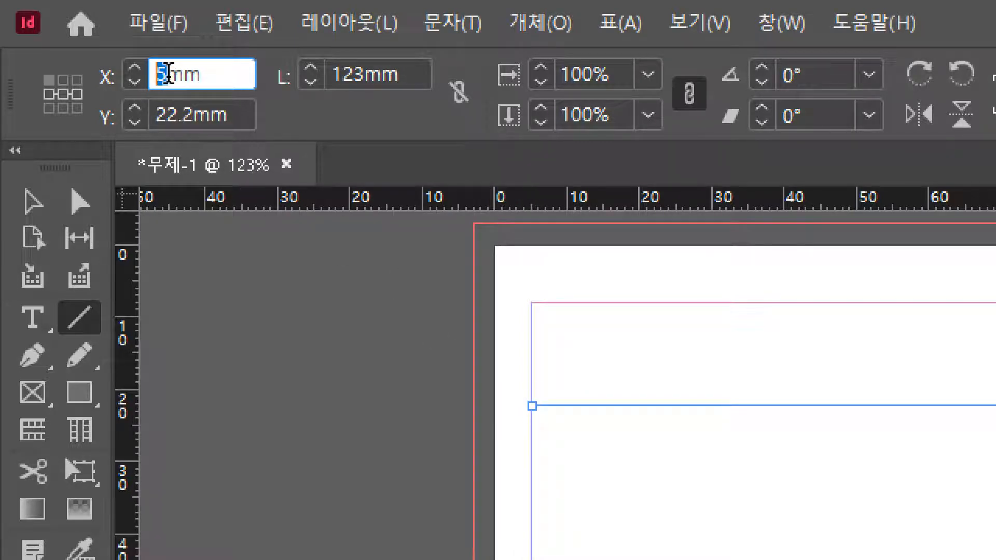
click(173, 114)
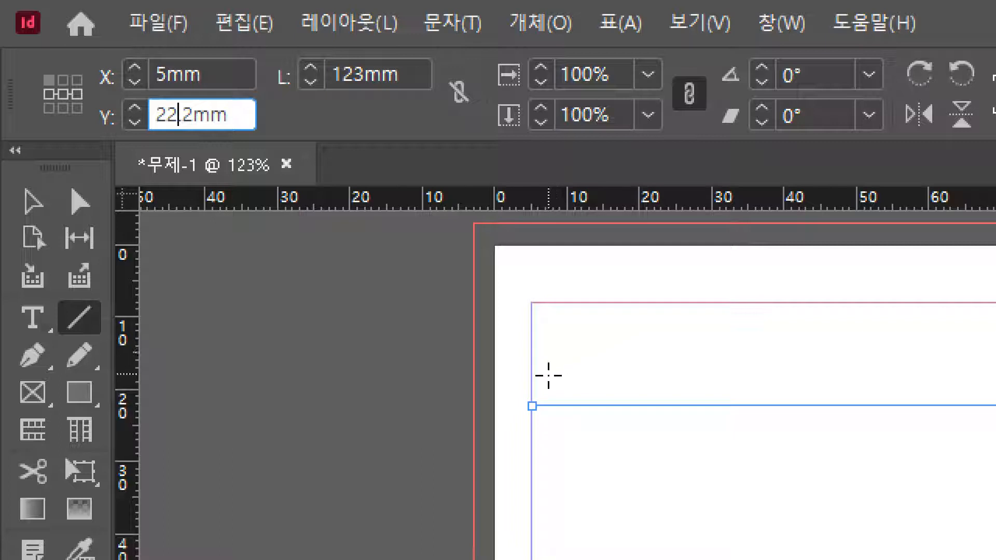
drag(189, 113, 162, 116)
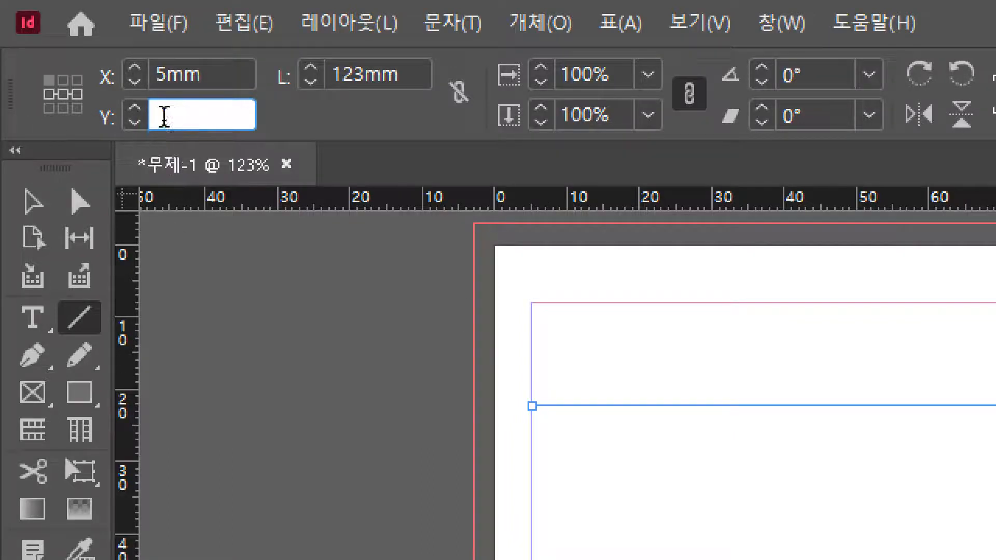
text(20mm)
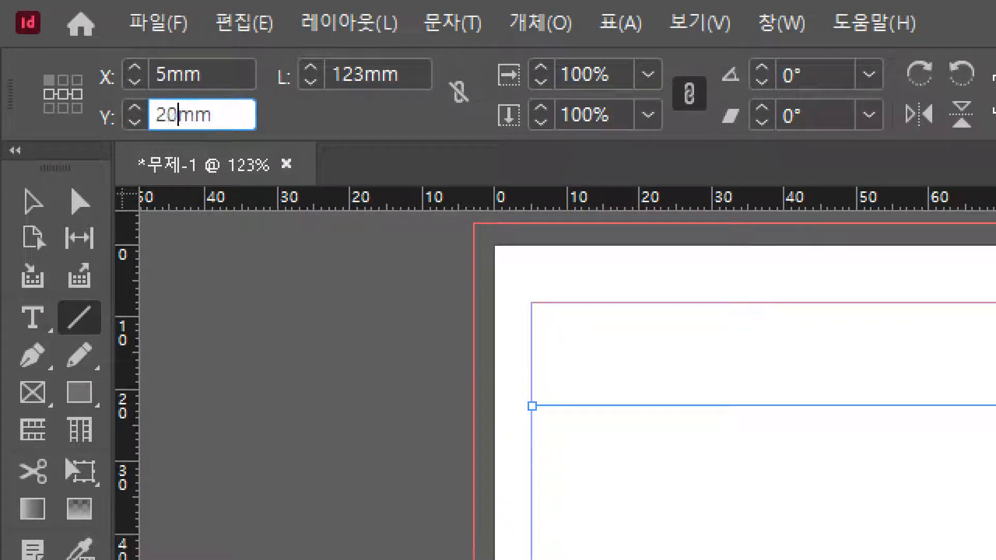
key(Return)
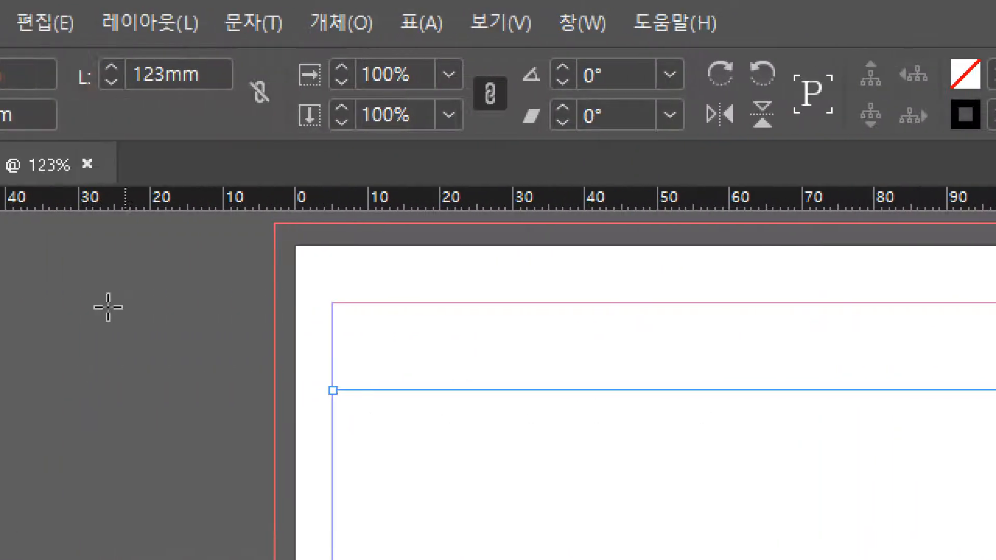
click(166, 76)
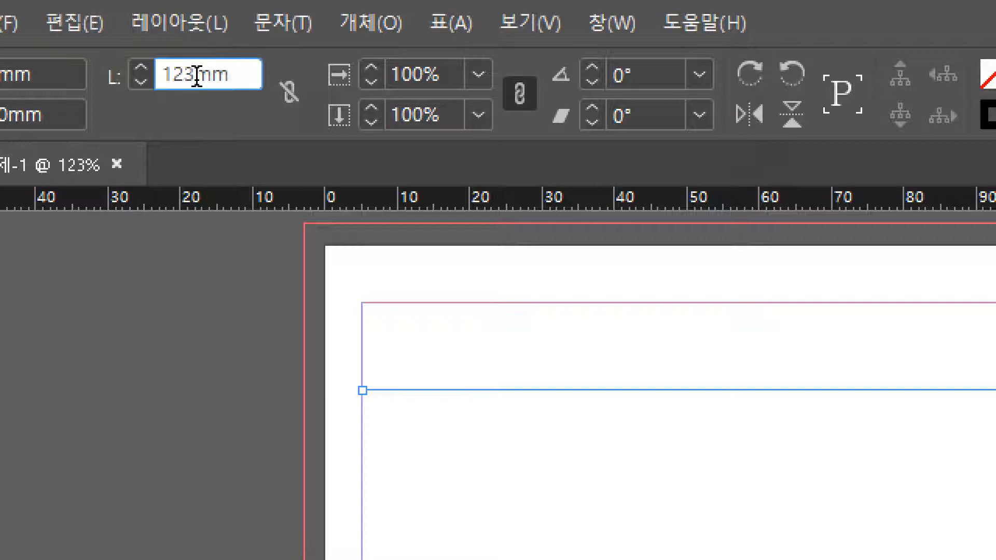
double_click(196, 77)
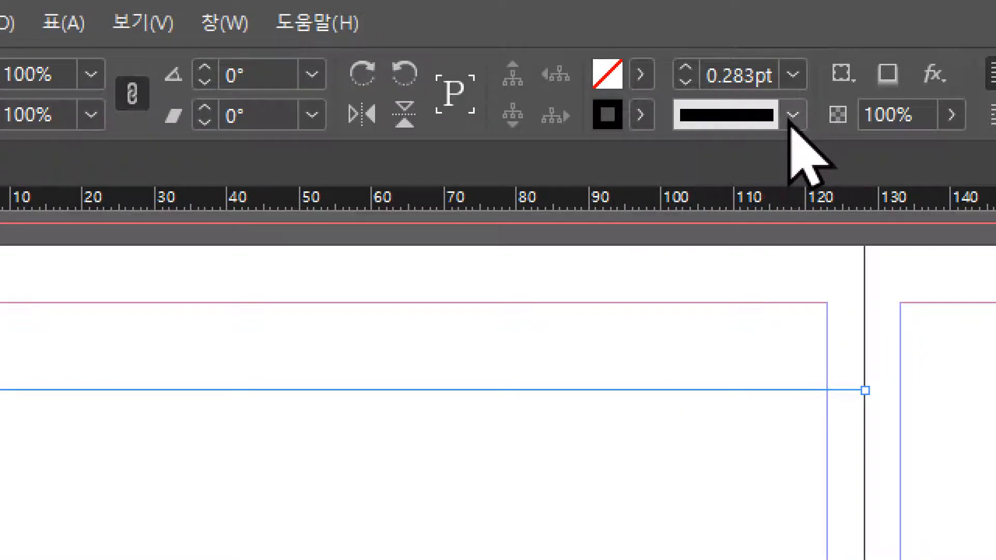
Give the line a solid (실선) stroke and apply the C=100 M=90 Y=10 K=0 swatch as its stroke color
click(793, 116)
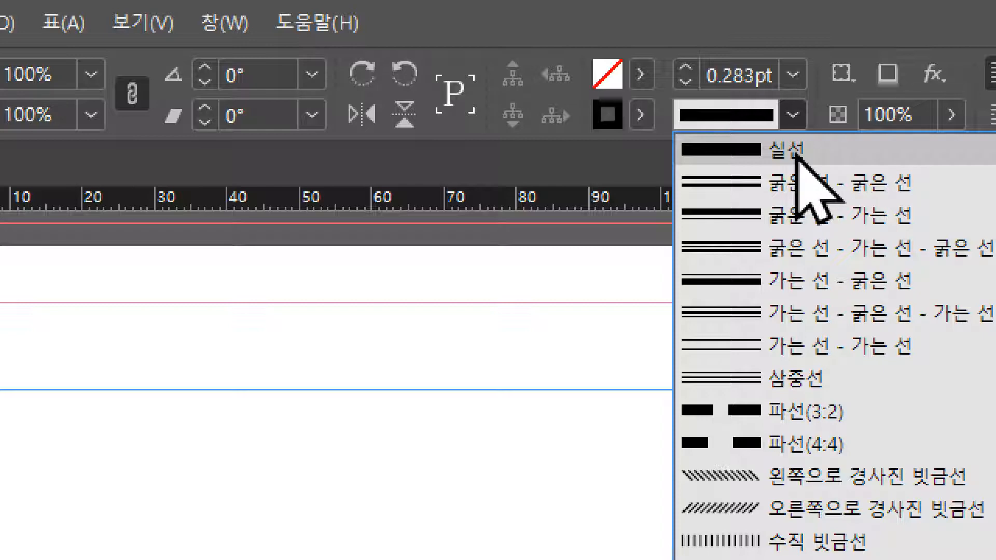
click(794, 151)
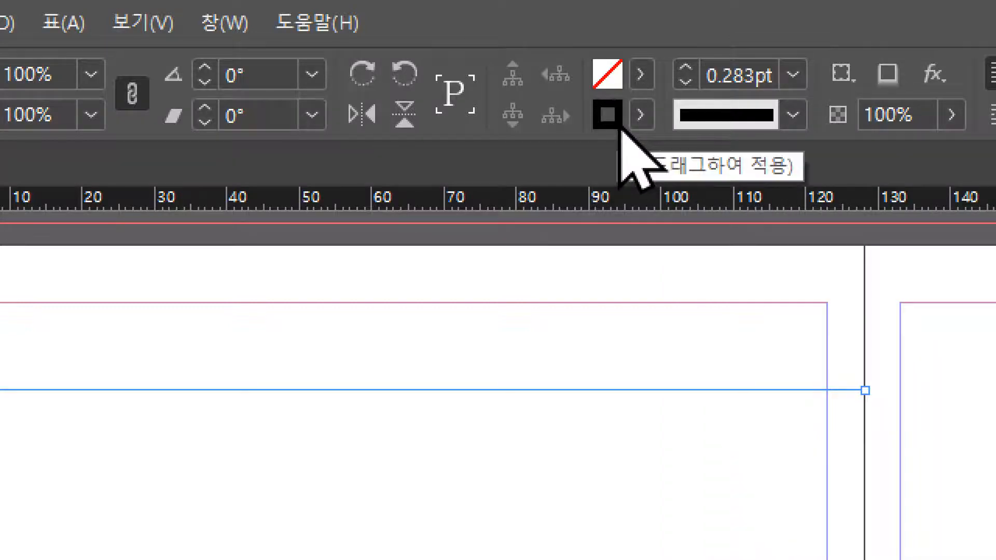
click(641, 124)
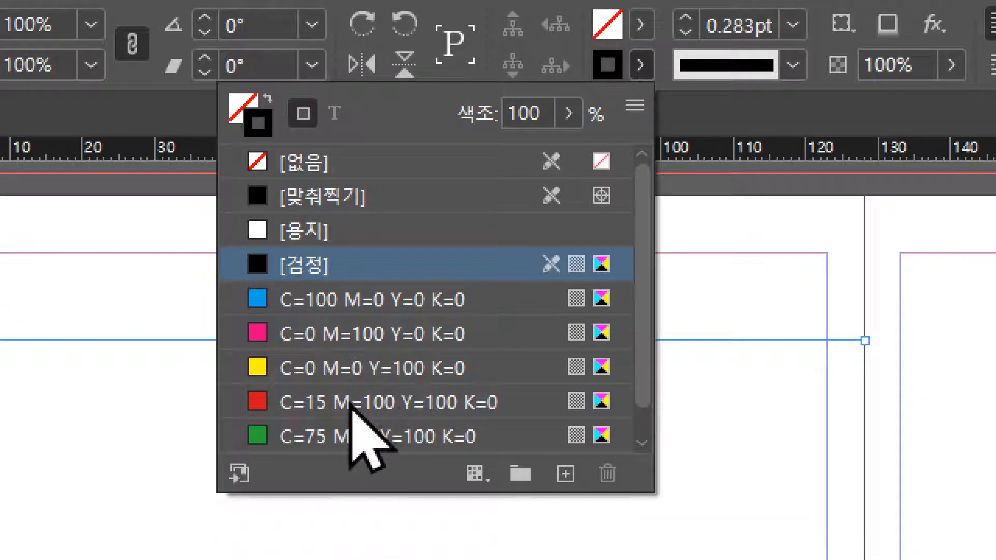
scroll(356, 400, down, 1)
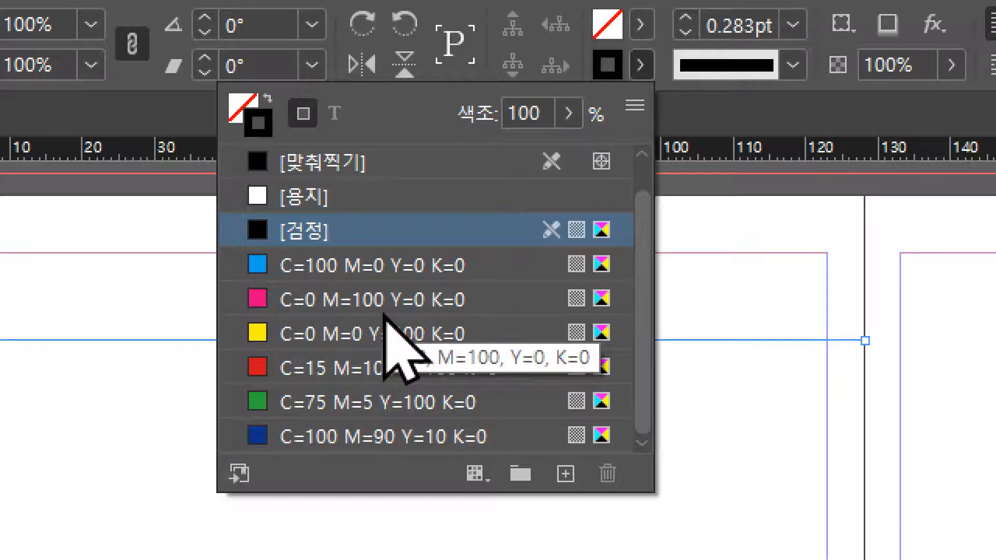
double_click(330, 437)
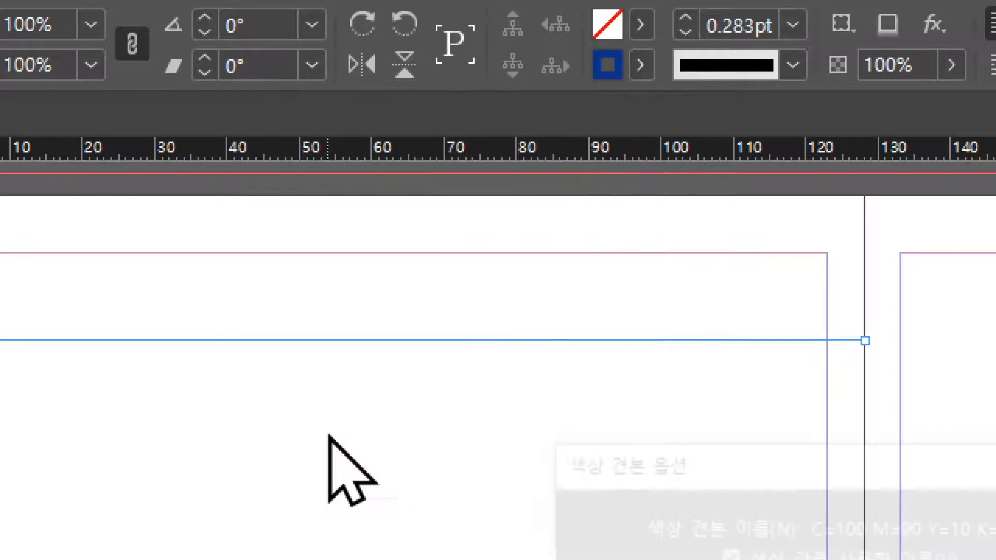
Move the swatch options dialog aside, try yellow and black at 100%, and set both to 0%
drag(654, 456, 193, 55)
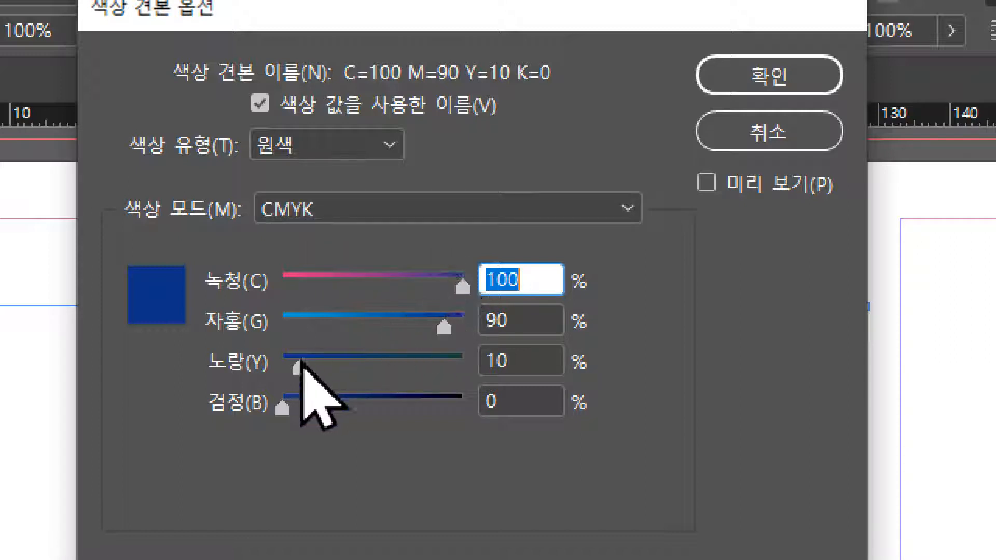
drag(301, 368, 464, 369)
drag(282, 409, 511, 407)
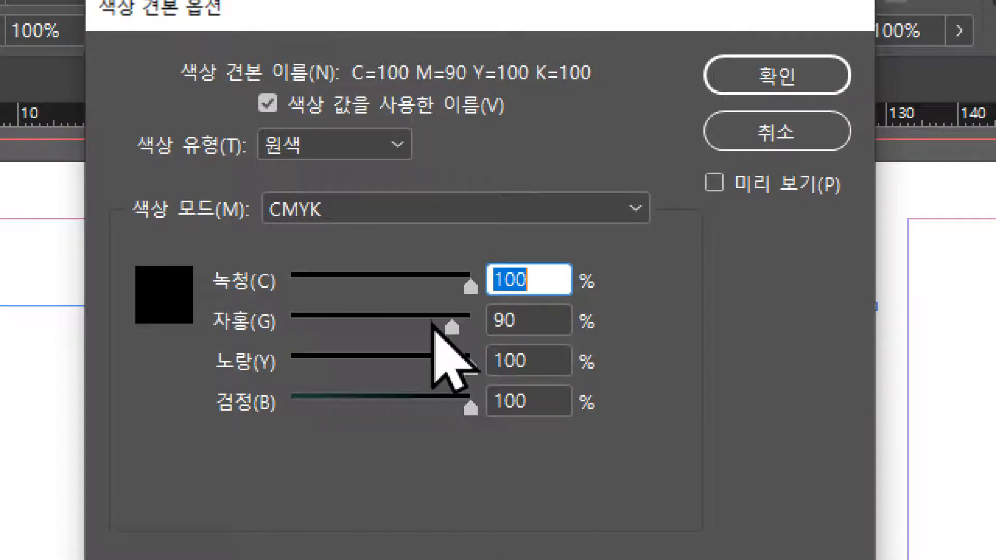
drag(473, 412, 261, 406)
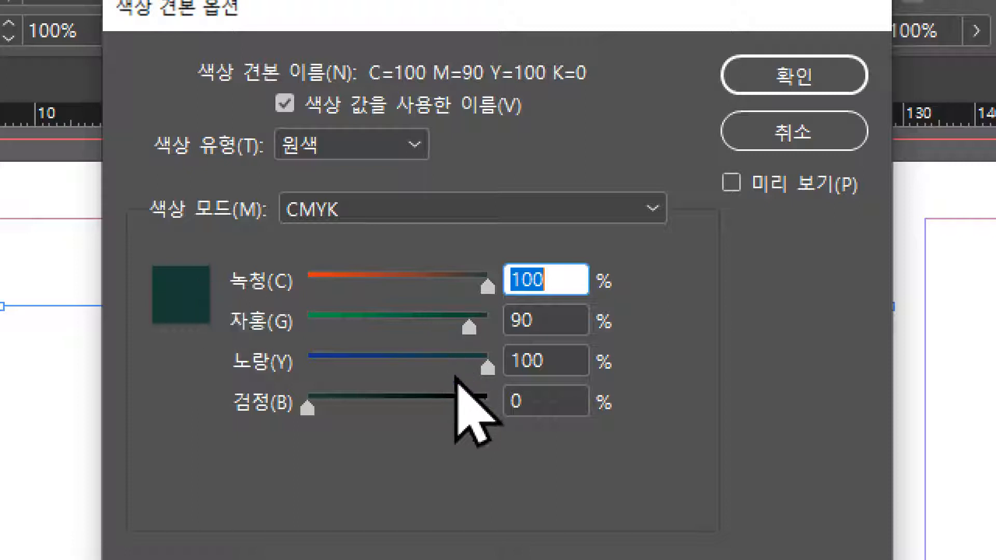
drag(487, 375, 274, 379)
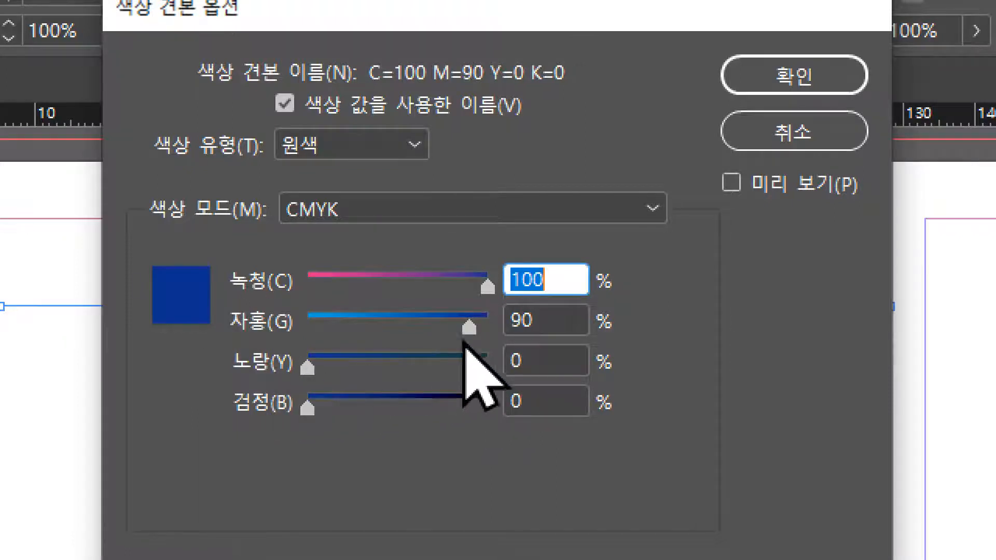
Set the swatch's magenta to 30% and cyan to 70%, and apply the edited C=70 M=30 Y=0 K=0 color
drag(486, 287, 506, 283)
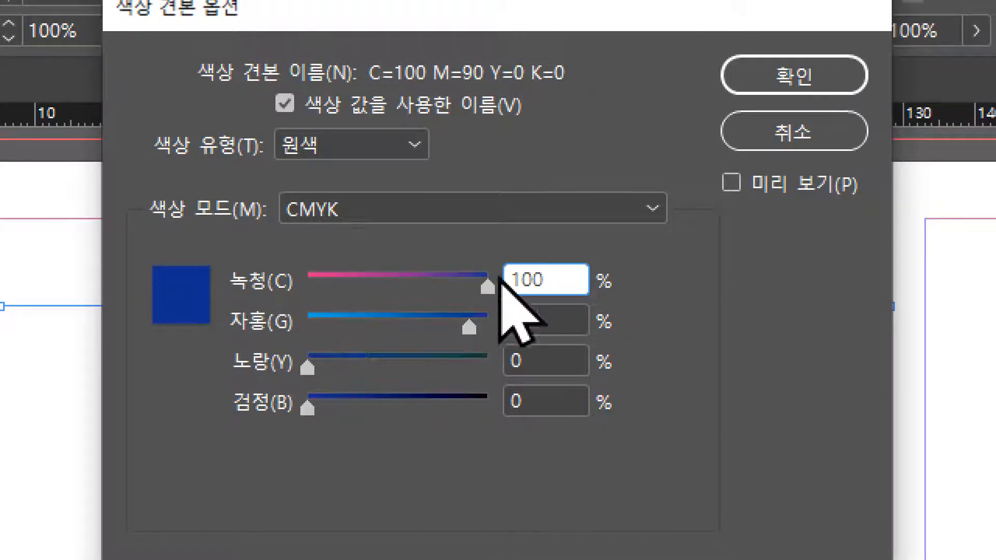
drag(471, 326, 535, 323)
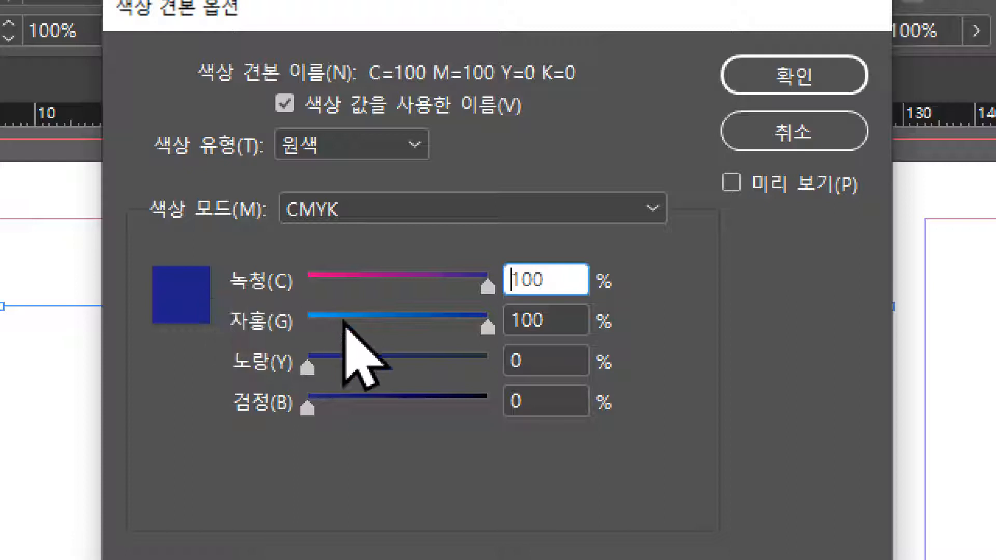
click(337, 323)
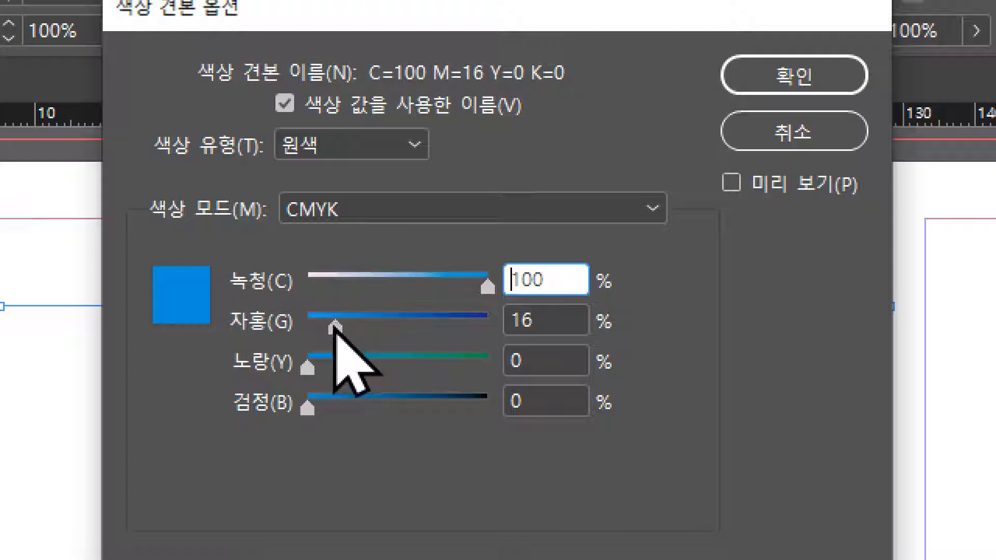
drag(335, 327, 307, 327)
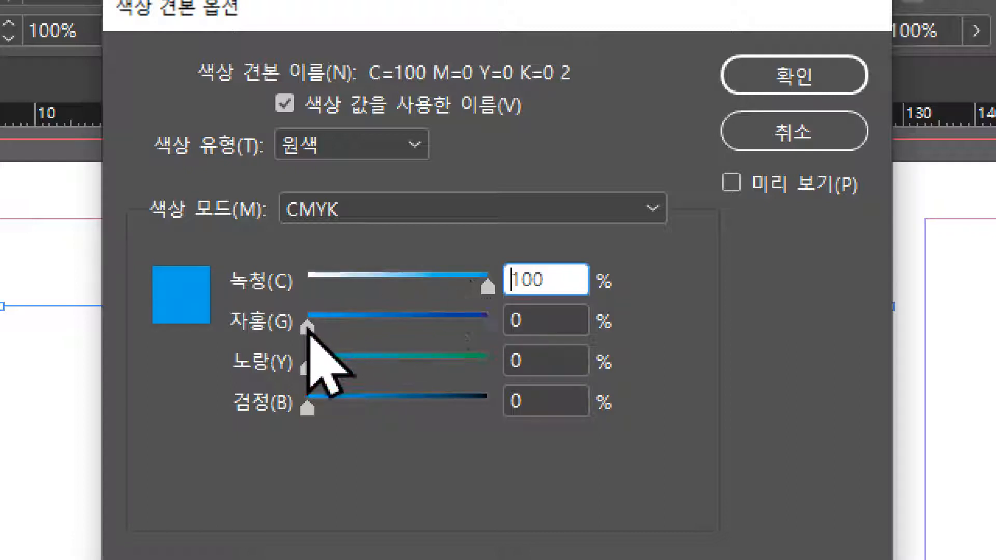
drag(307, 326, 364, 326)
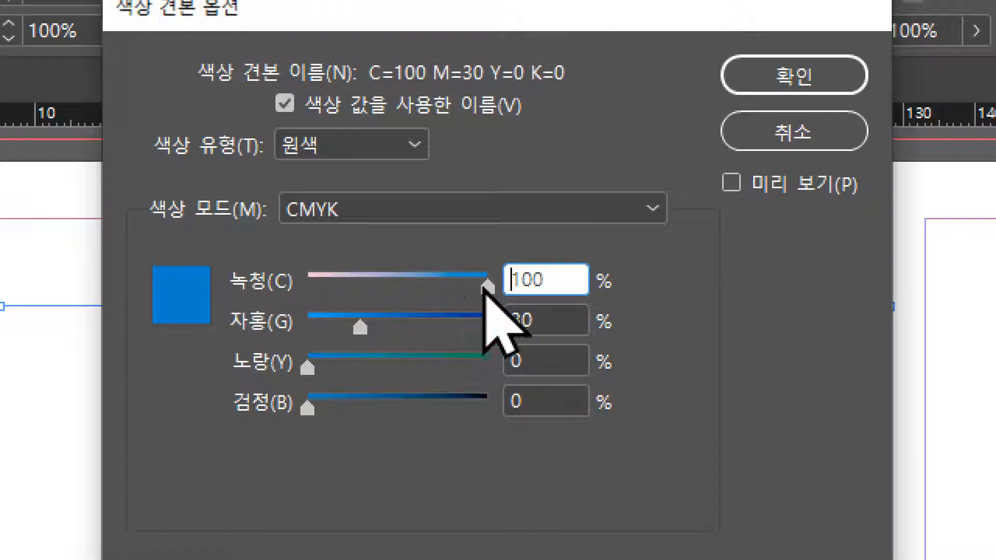
drag(487, 285, 437, 288)
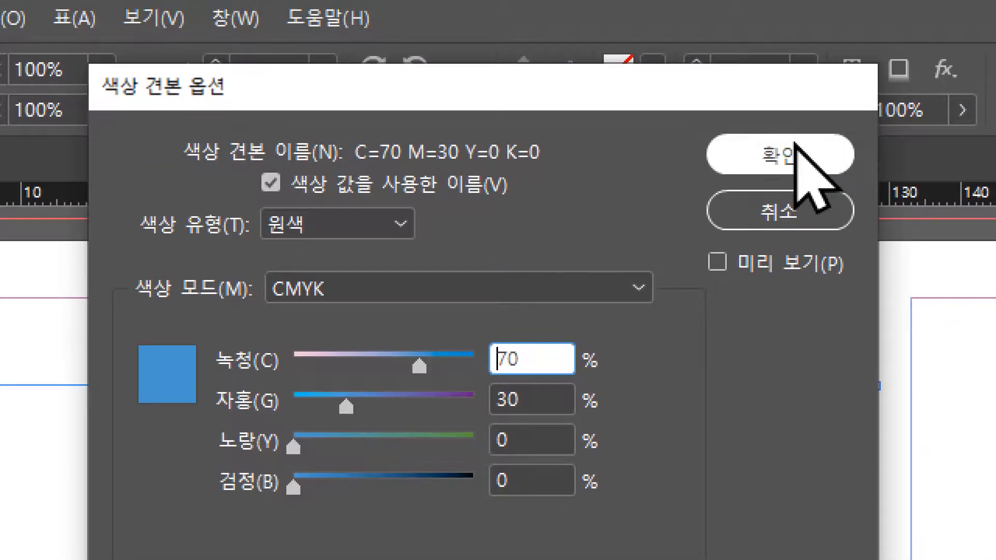
click(830, 75)
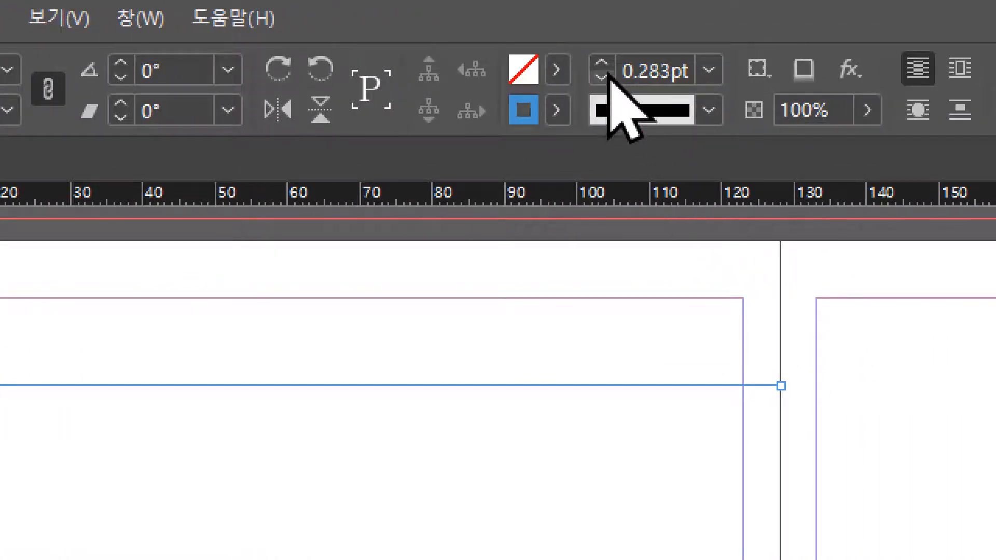
Set the line's stroke weight to 0.5pt and open its length value for editing
click(635, 73)
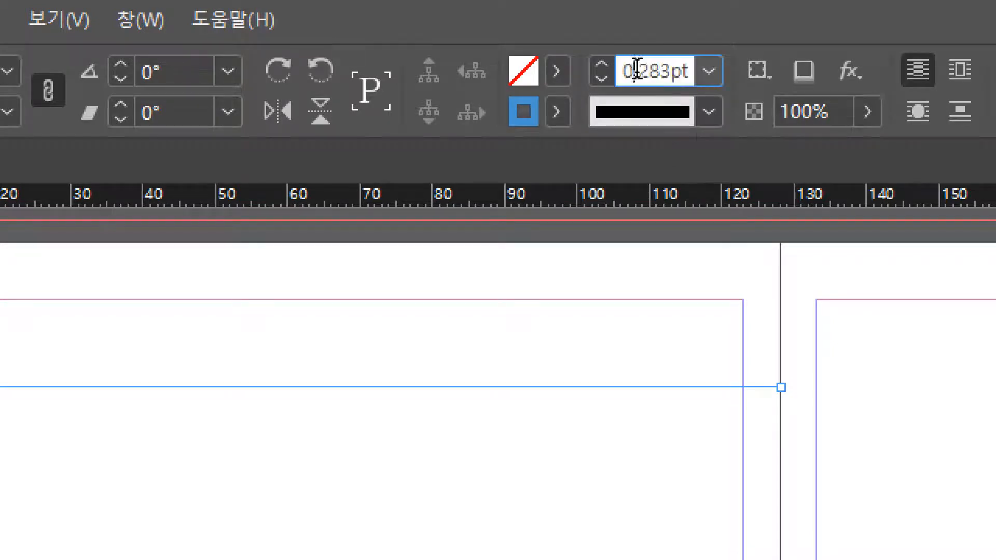
click(671, 72)
click(709, 74)
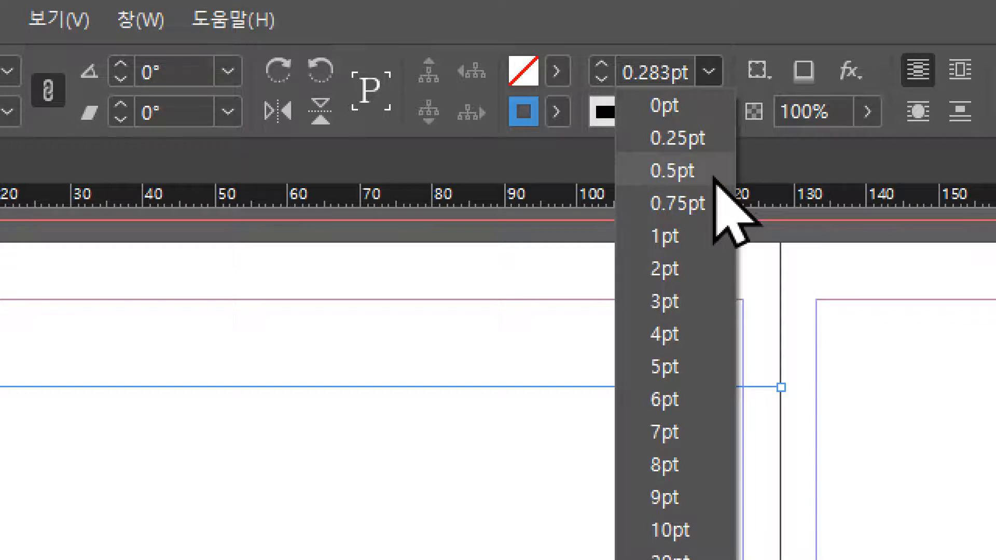
click(715, 179)
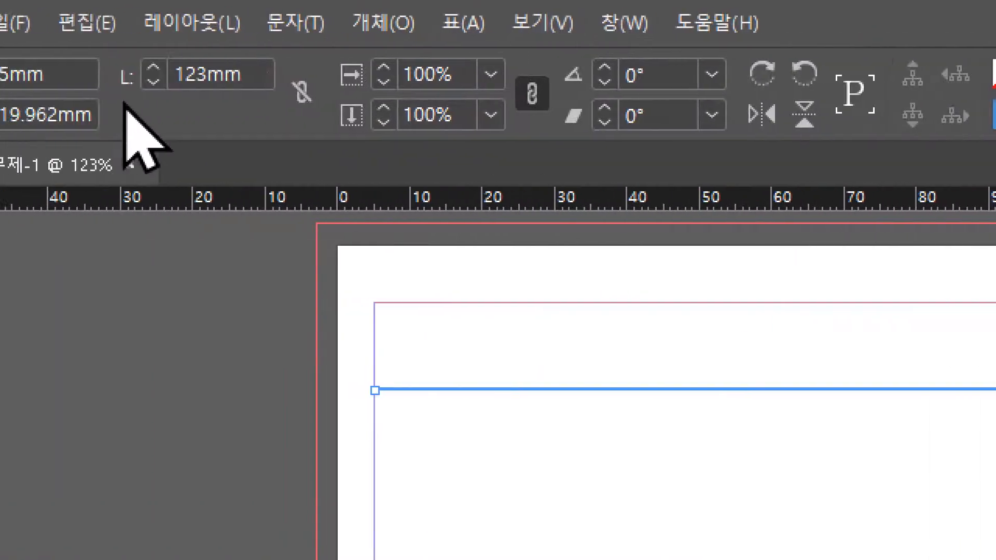
double_click(240, 77)
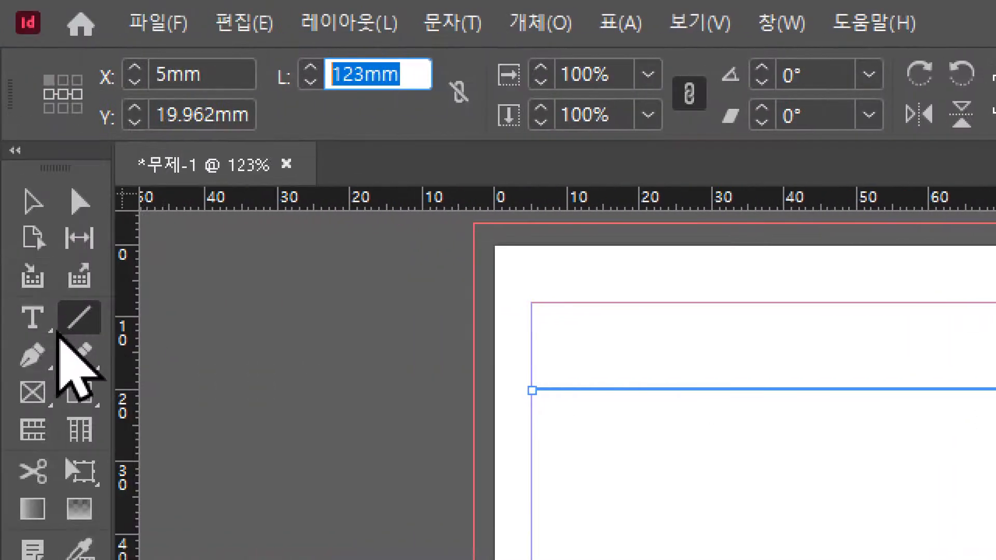
Draw a rectangle about 29 mm by 21.5 mm below the line and delete it
click(79, 392)
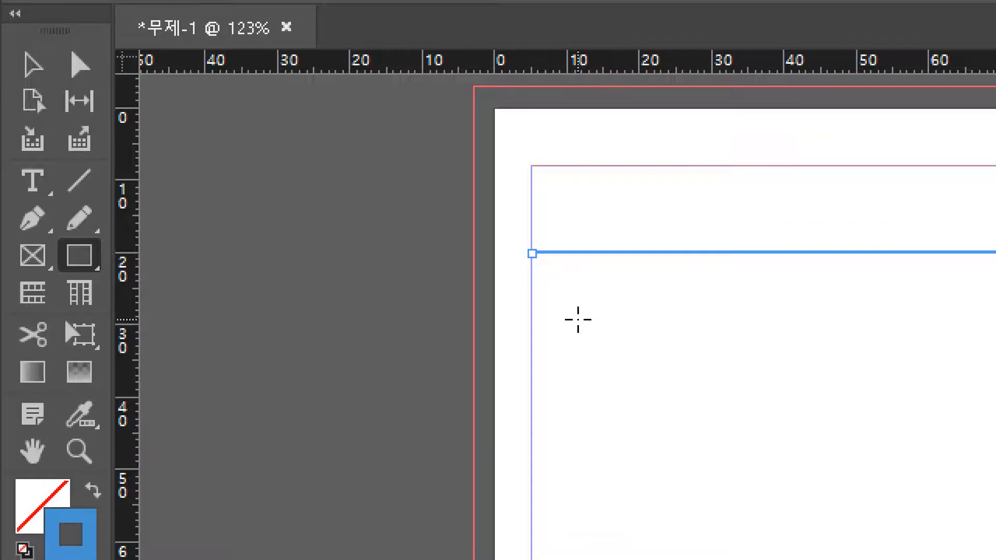
drag(576, 320, 787, 475)
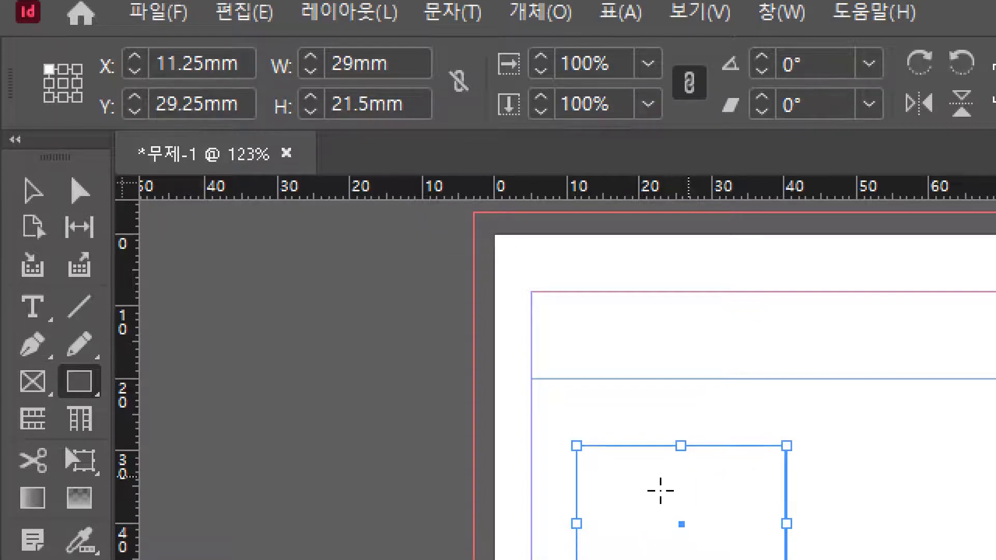
key(Delete)
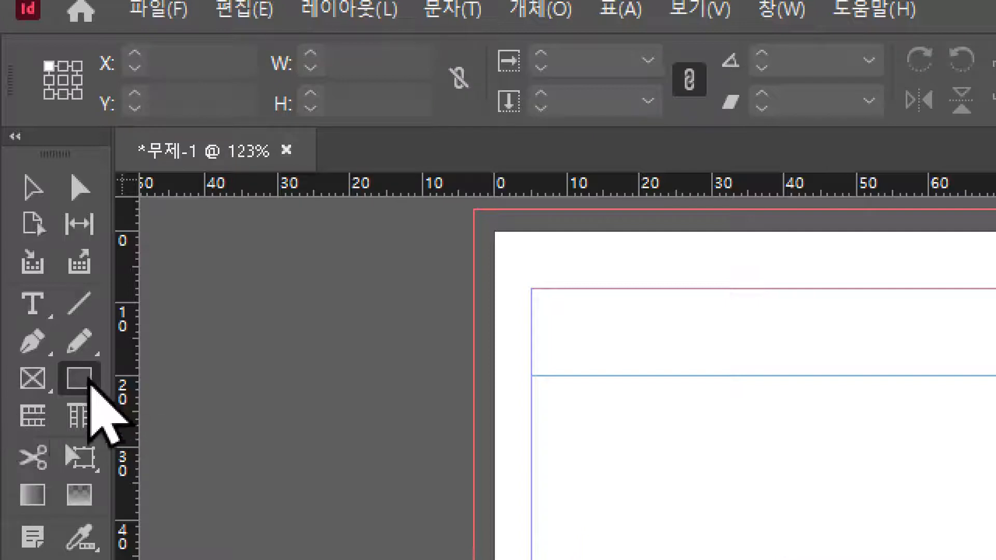
Draw an ellipse about 25 mm by 17.25 mm below the line and undo it
drag(91, 378, 171, 449)
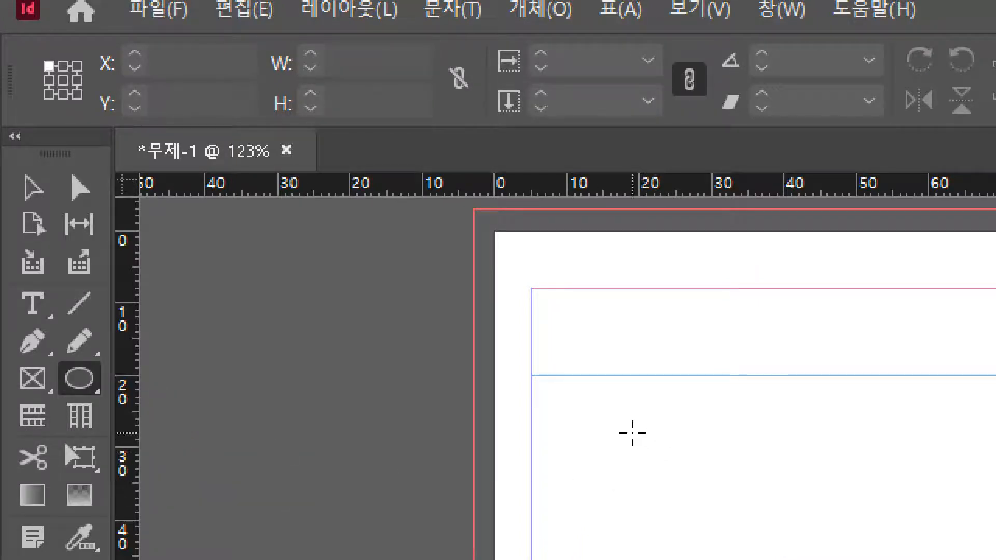
drag(632, 433, 813, 558)
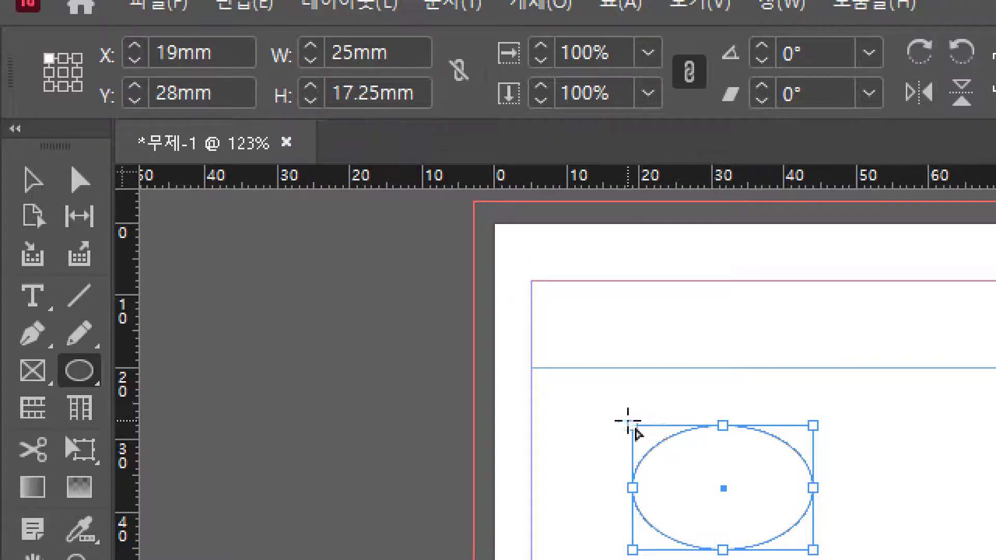
key(ctrl+z)
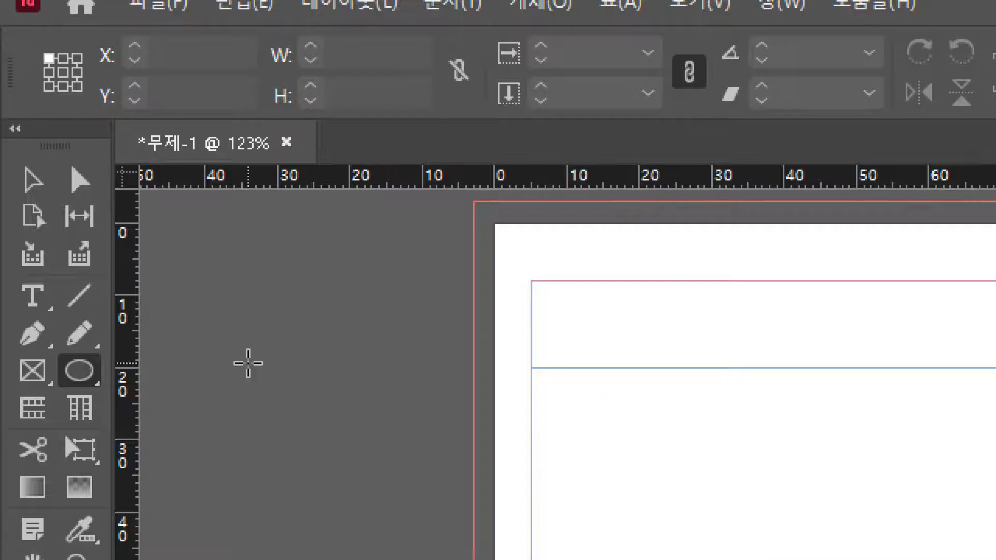
Select the horizontal line with the Selection tool and open Step and Repeat (단계 및 반복) for it
click(33, 183)
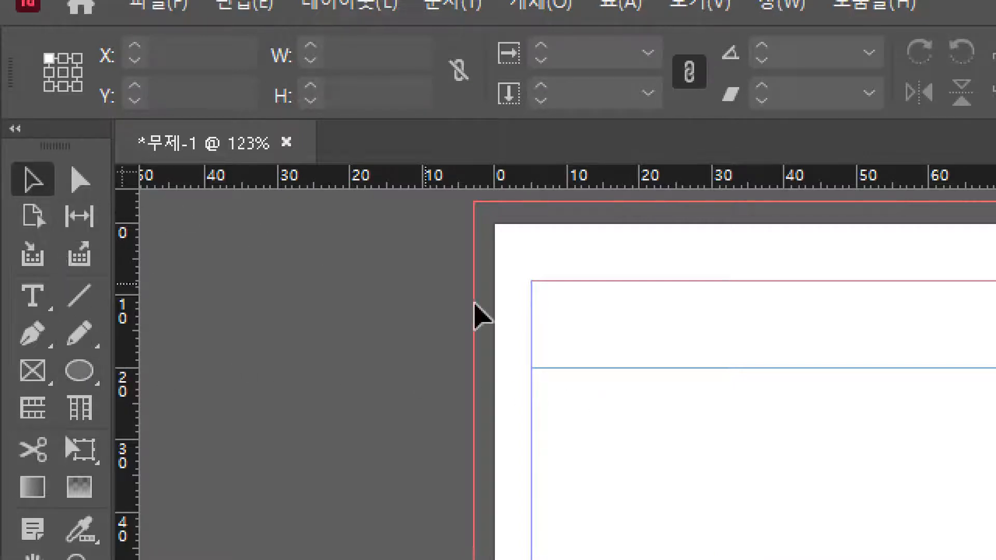
drag(633, 341, 691, 433)
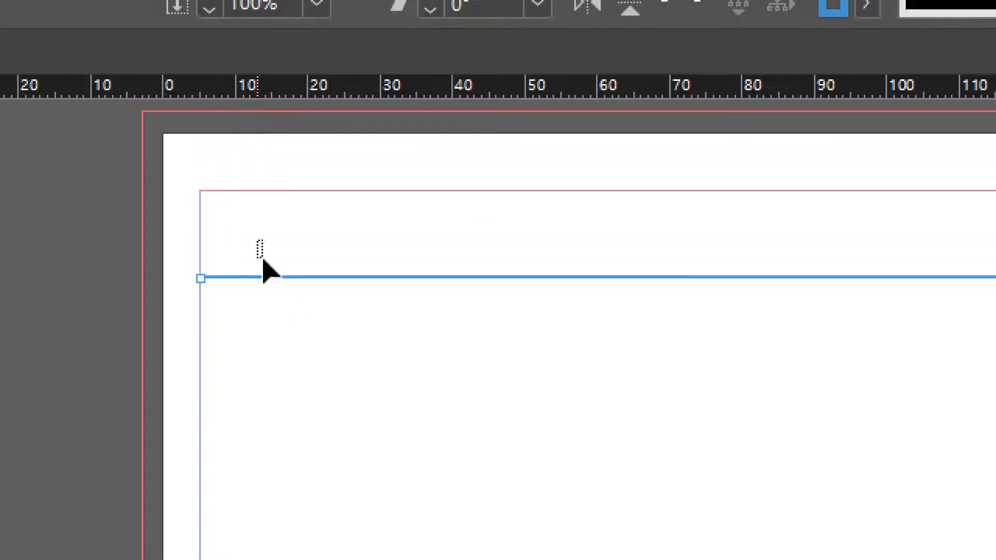
drag(263, 258, 296, 347)
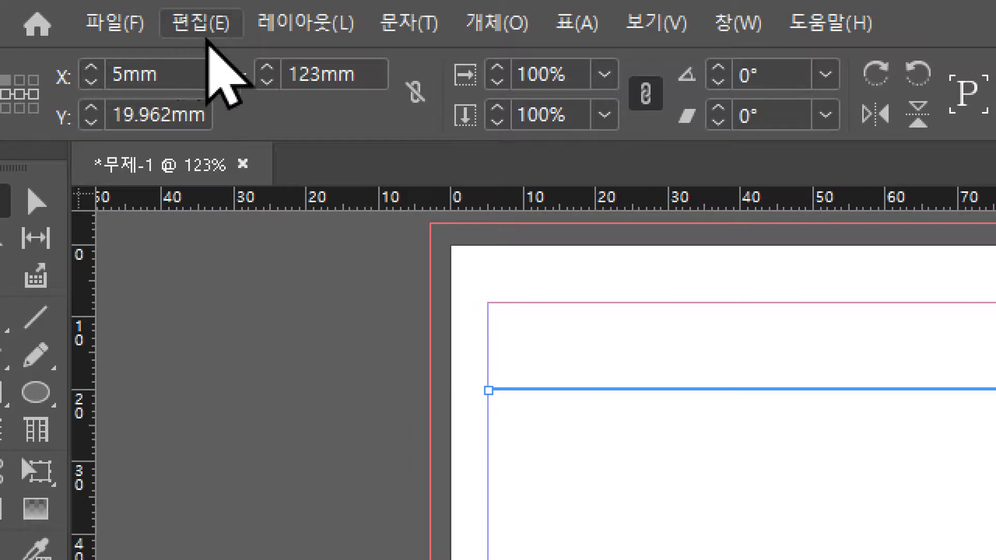
click(203, 24)
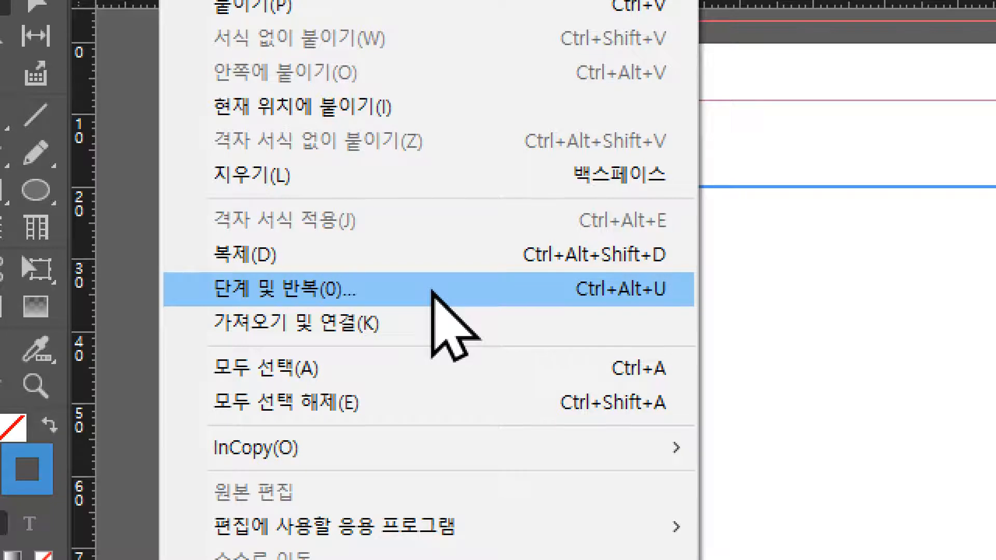
click(433, 292)
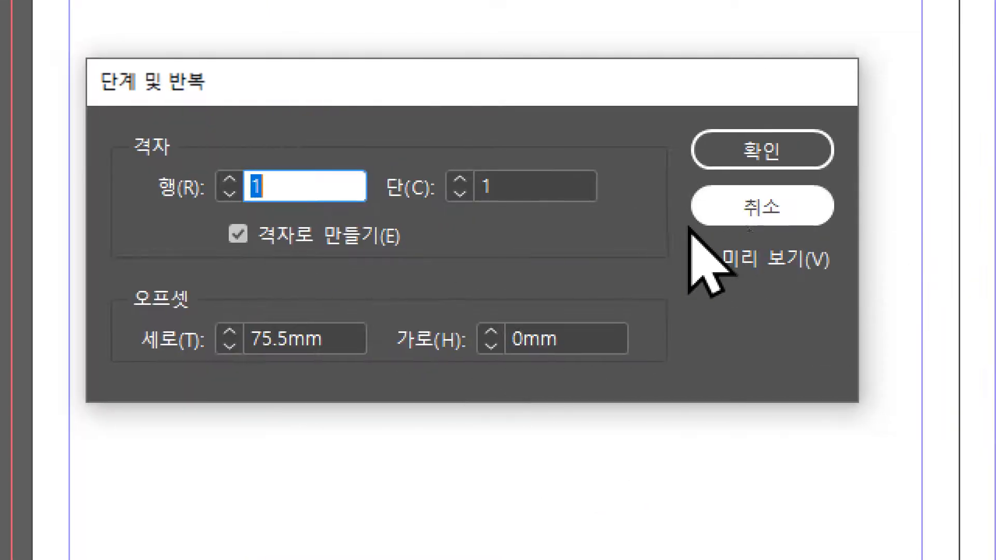
Preview the repeat as a grid of 3 rows with a 5 mm vertical offset, moving the dialog off the line
click(702, 256)
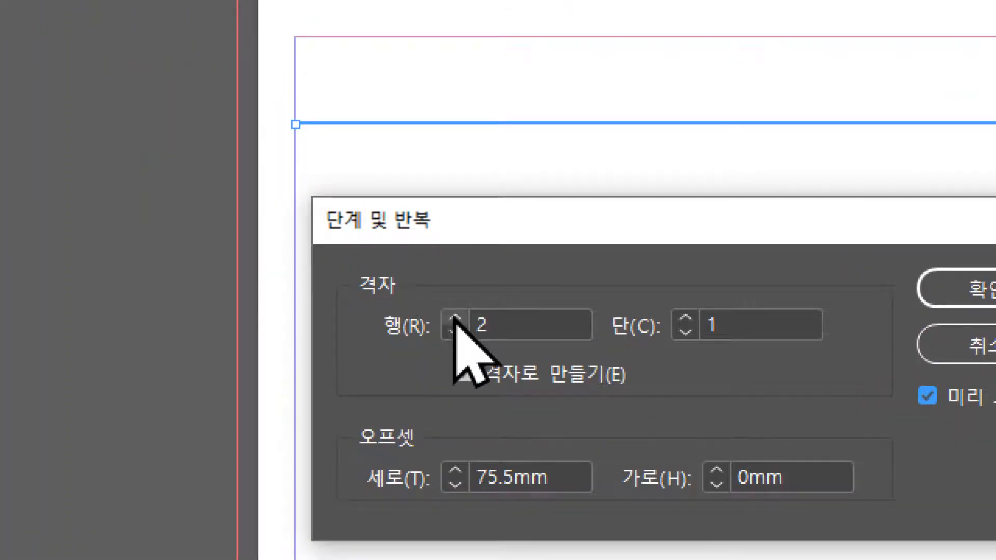
drag(544, 227, 827, 205)
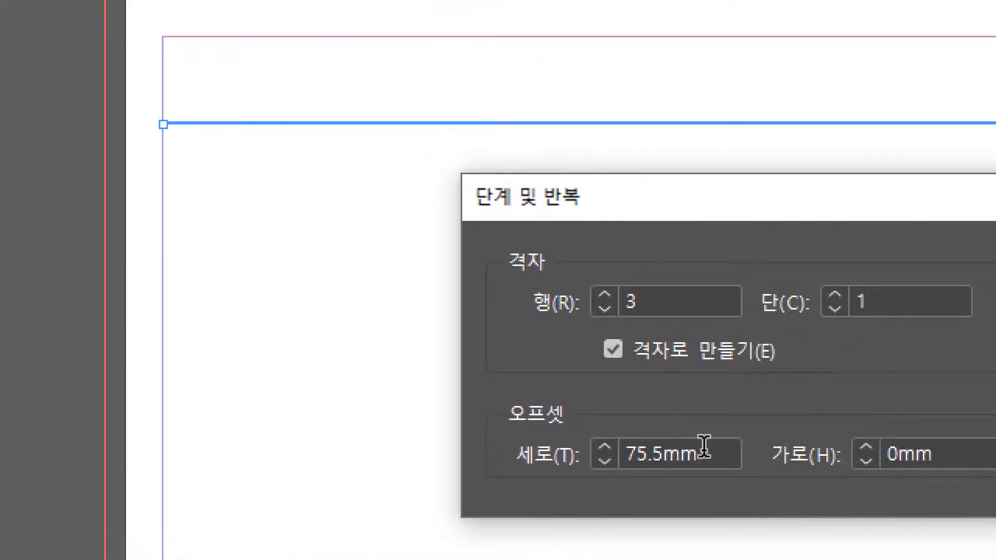
drag(718, 452, 627, 456)
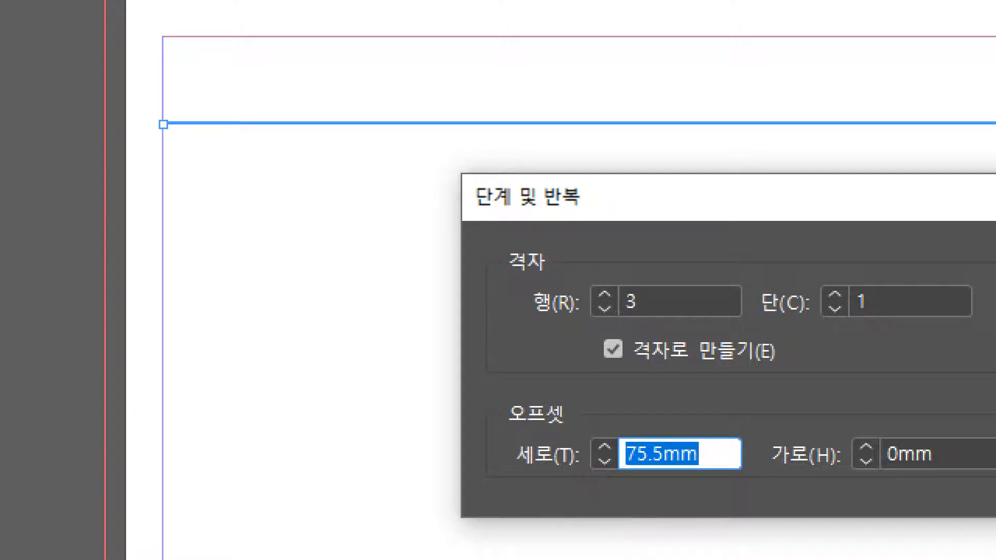
text(5)
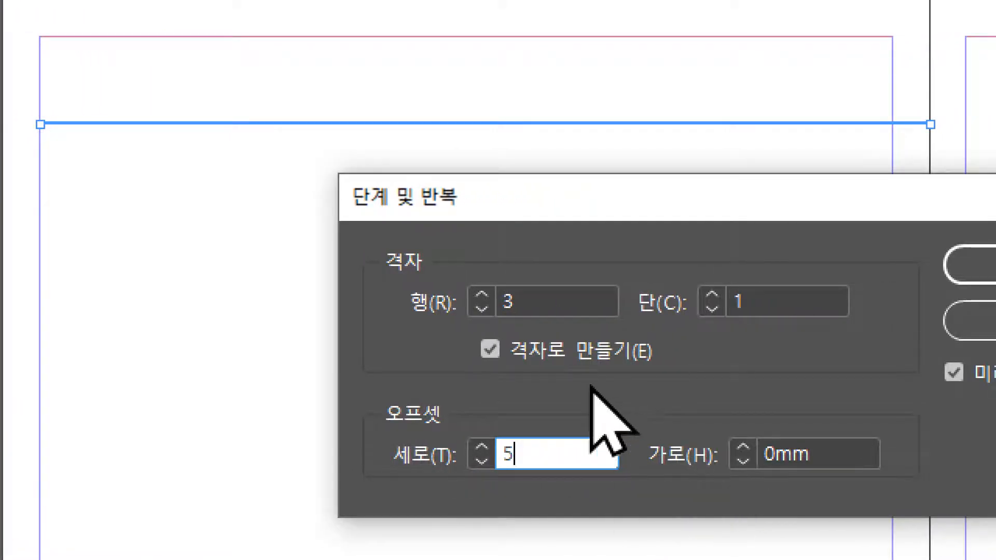
click(845, 454)
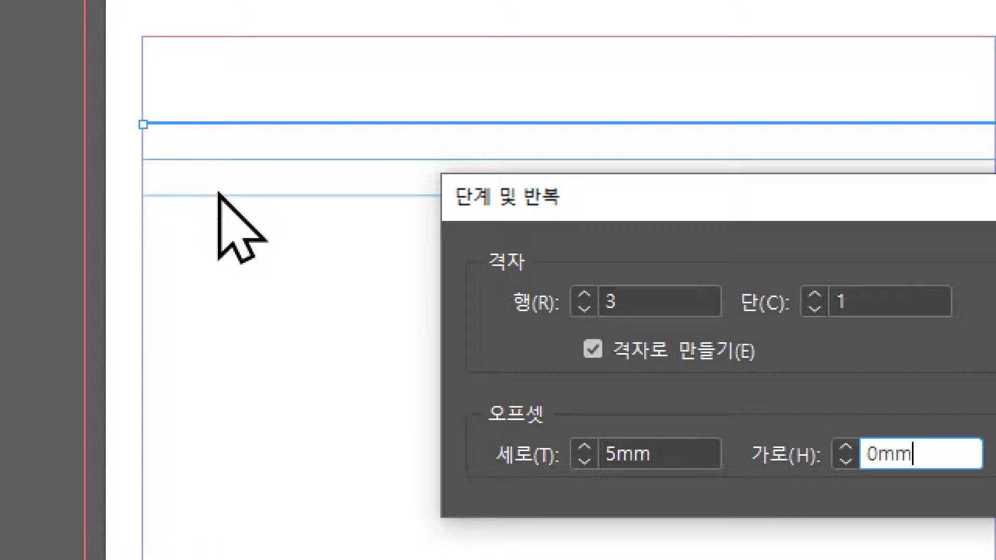
Increase the repeat to 29 rows and try a 6 mm vertical offset before setting it back to 5 mm
click(584, 295)
click(584, 295)
drag(584, 294, 584, 295)
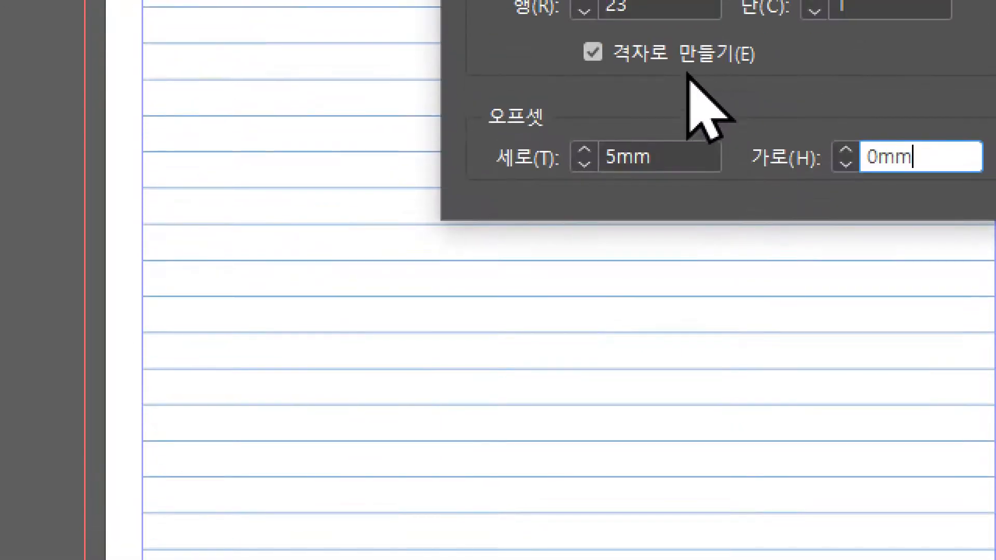
drag(584, 73, 585, 73)
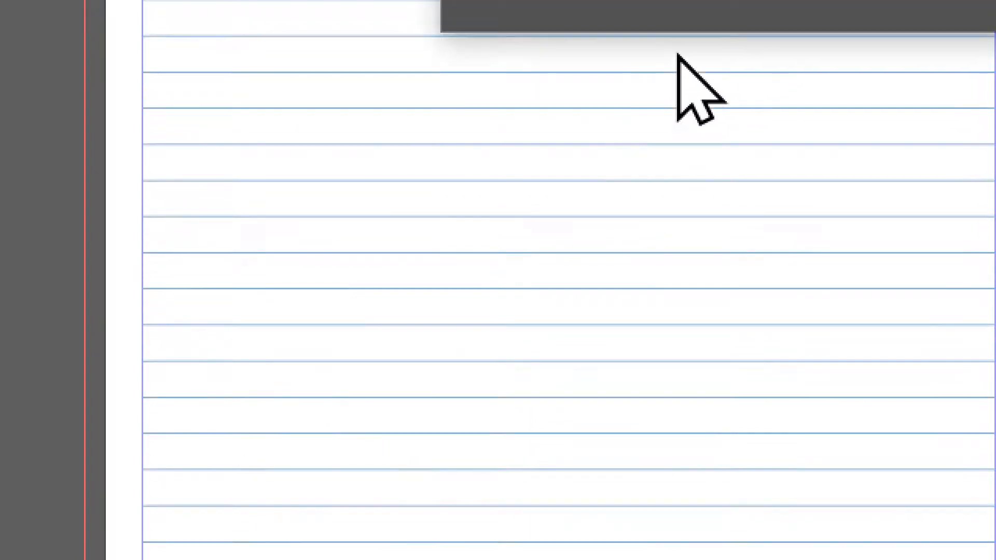
click(590, 183)
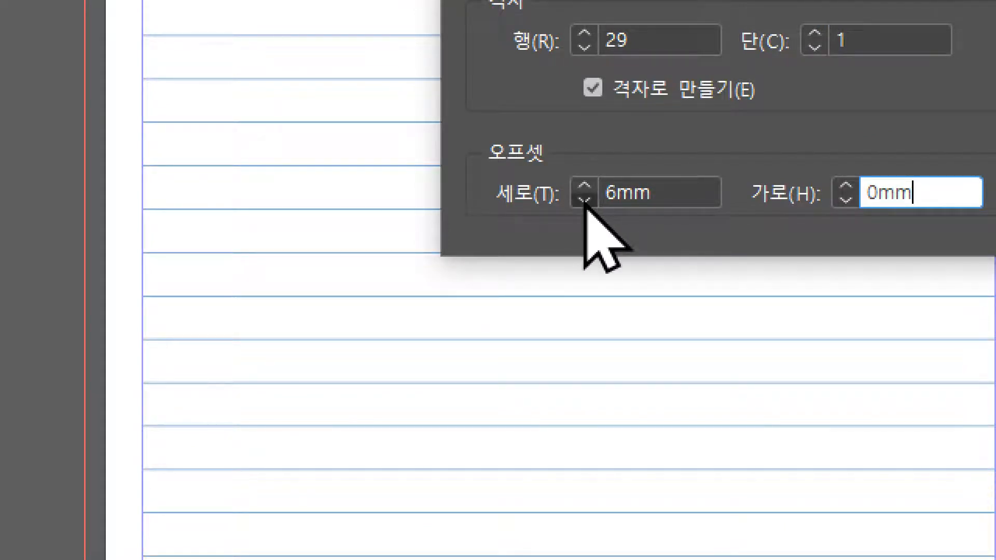
click(584, 201)
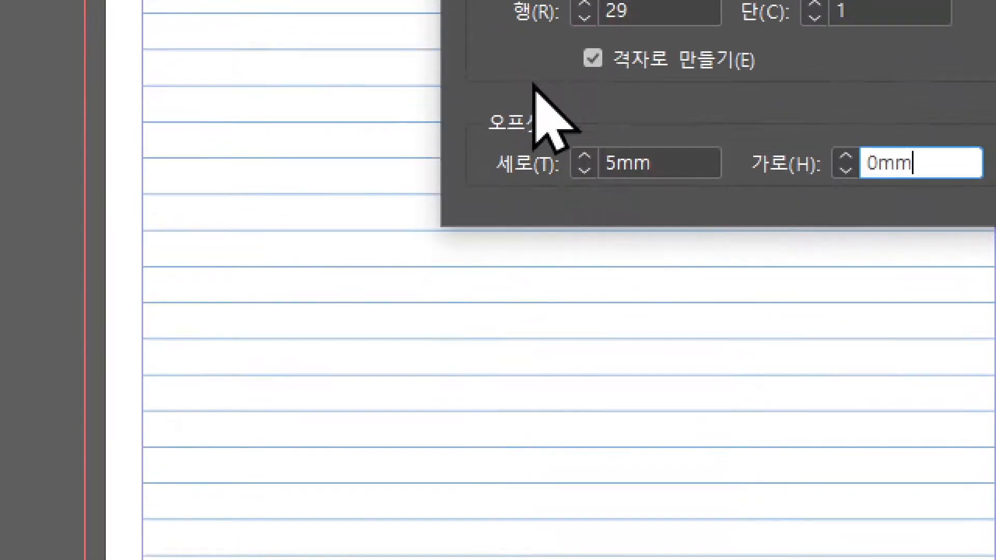
Increase the repeat to 32 rows, keeping the 5 mm vertical offset, apply it and deselect the resulting lines
click(585, 75)
click(585, 76)
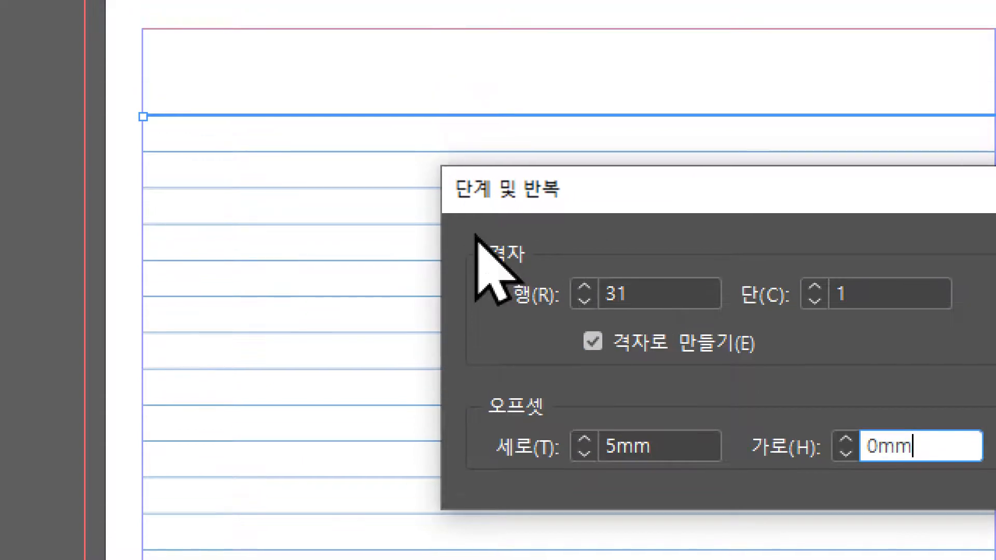
click(584, 288)
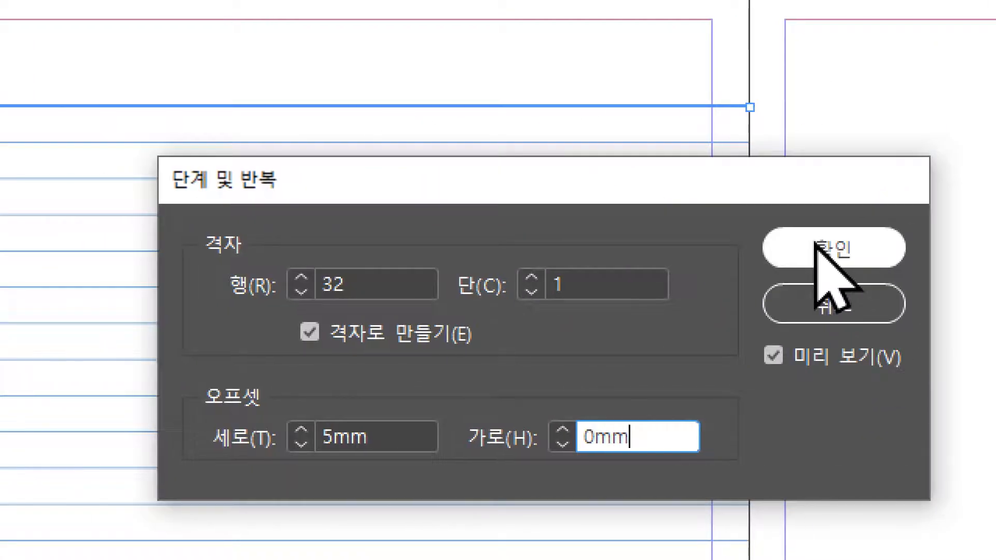
click(817, 249)
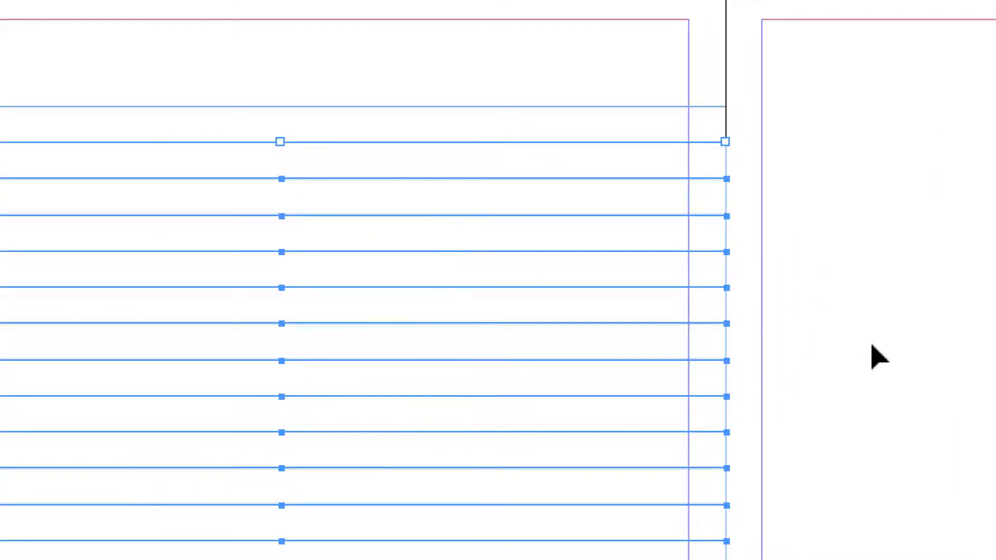
click(872, 357)
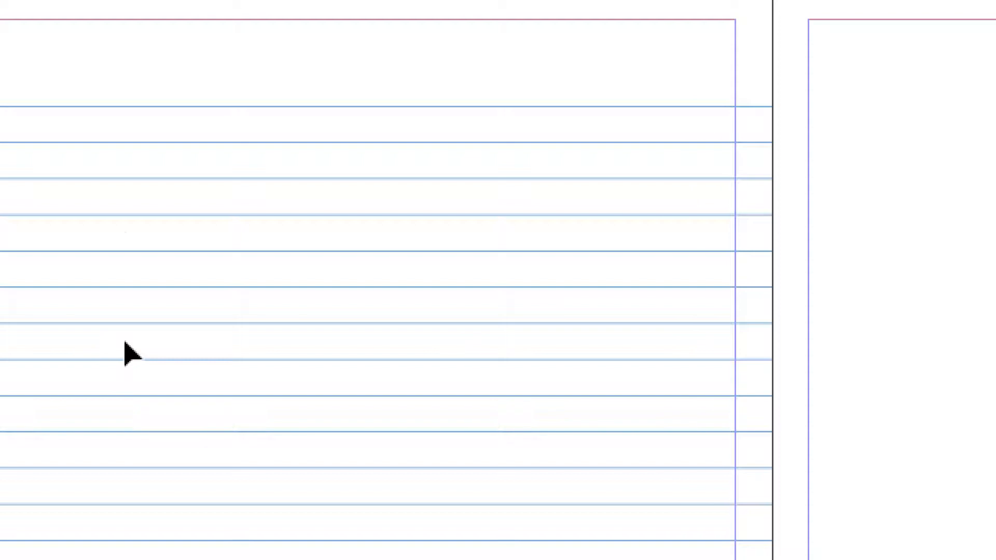
Select all the ruled lines on page 2 and move them slightly up towards the bottom margin line
drag(5, 91, 26, 133)
drag(154, 151, 197, 260)
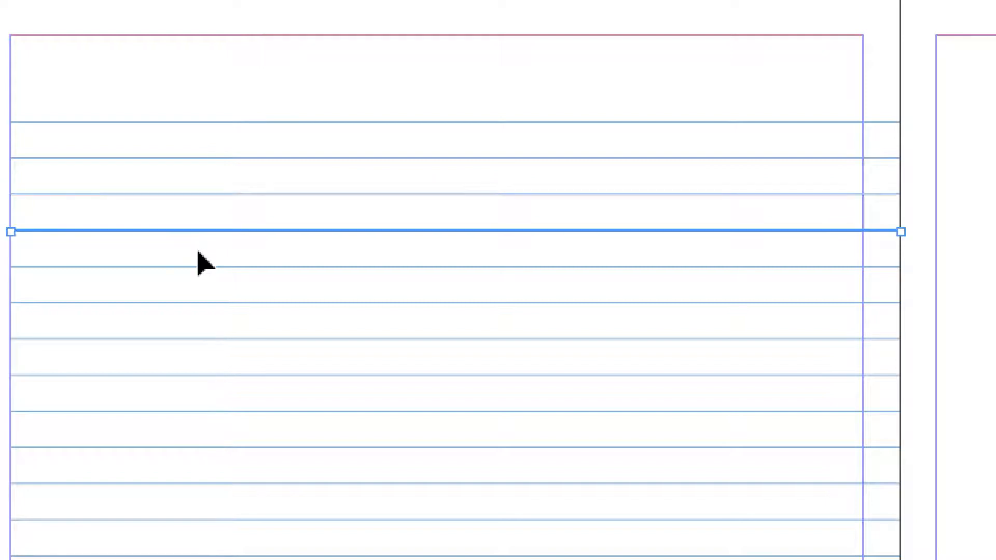
drag(191, 92, 218, 152)
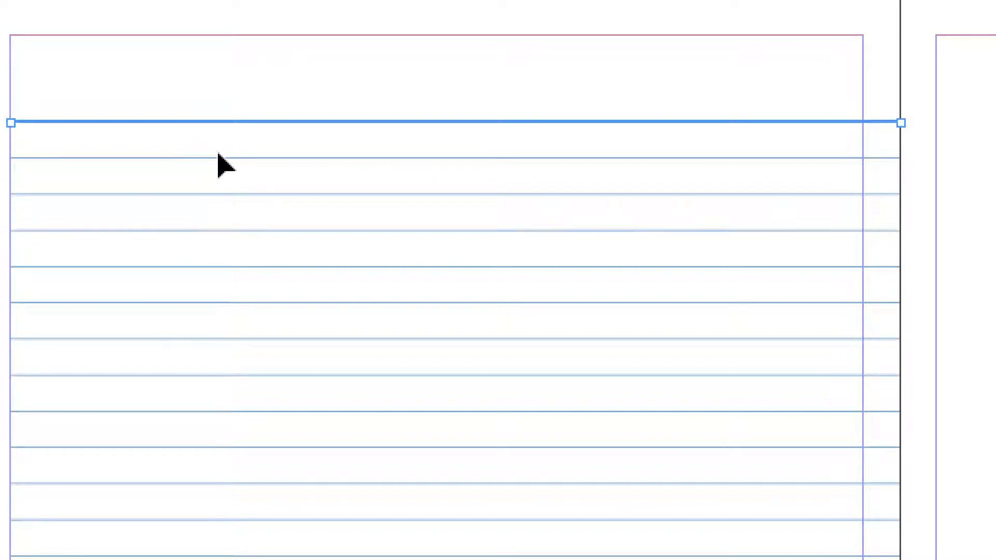
drag(205, 89, 223, 141)
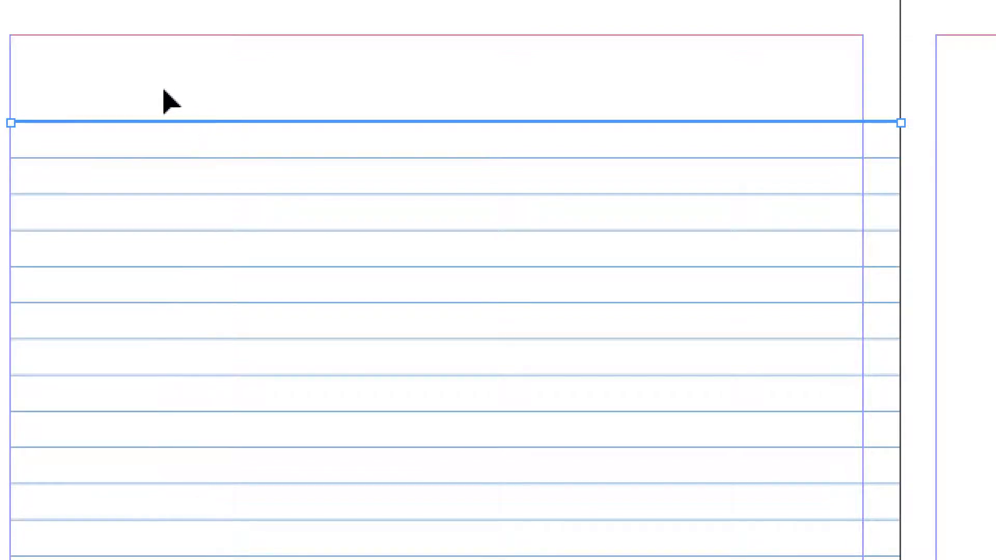
scroll(122, 135, left, 4)
drag(387, 85, 493, 559)
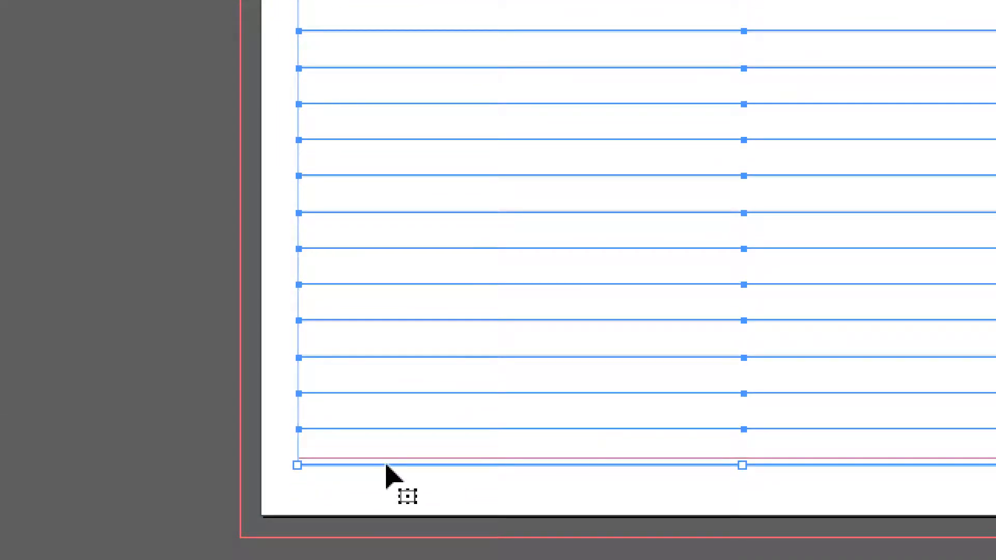
drag(387, 465, 389, 460)
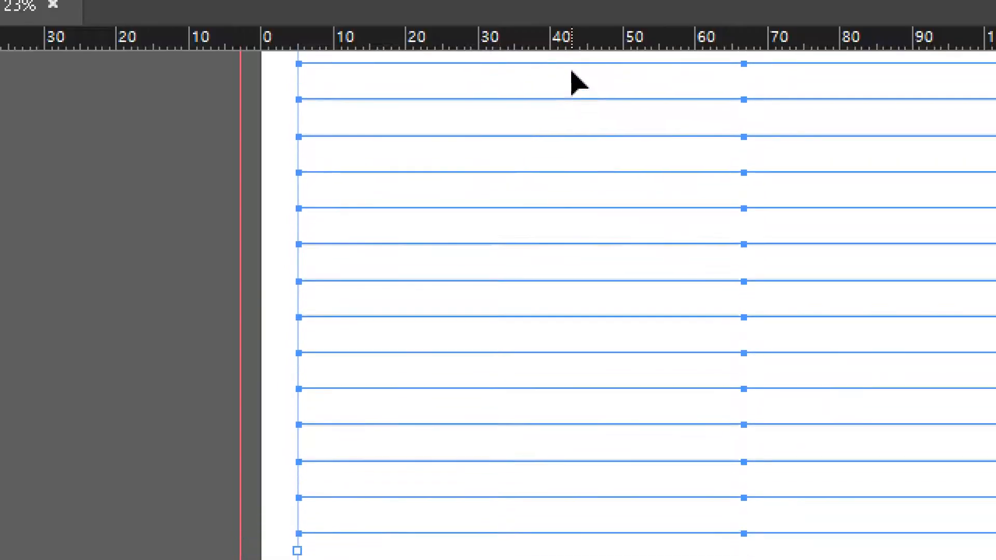
Duplicate the ruled lines and place the copy on the facing page at X 128 mm, level with the originals at Y 18.824 mm
scroll(520, 349, up, 3)
scroll(520, 350, down, 1)
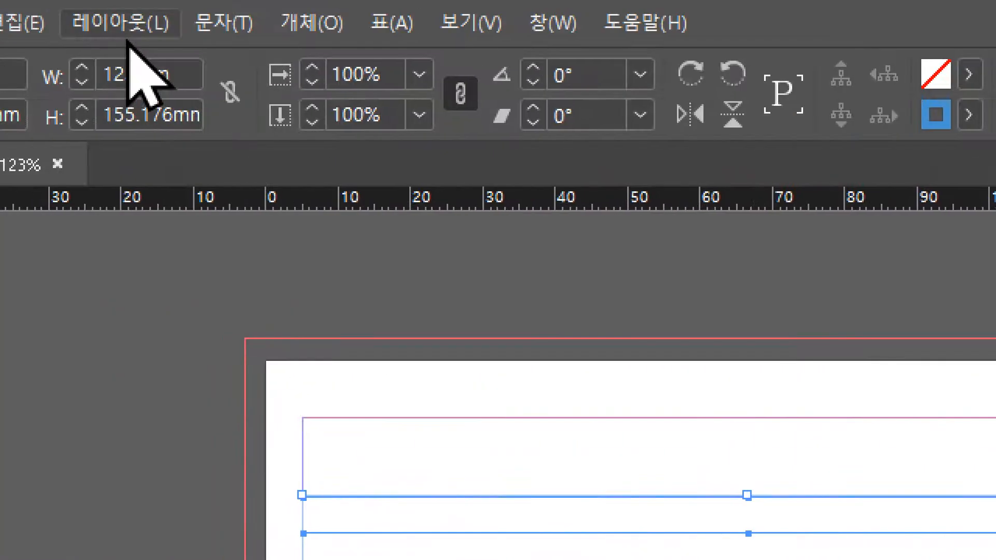
click(7, 22)
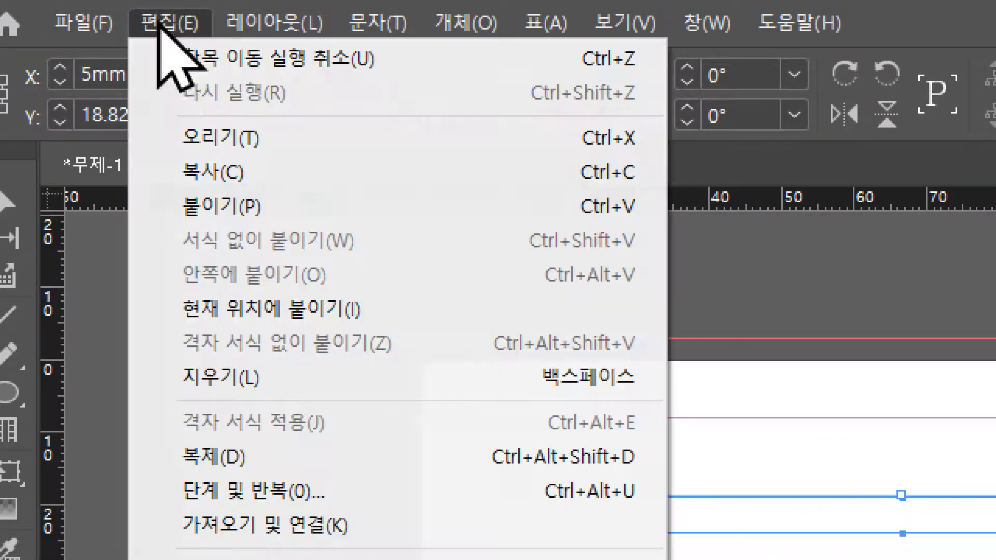
click(314, 459)
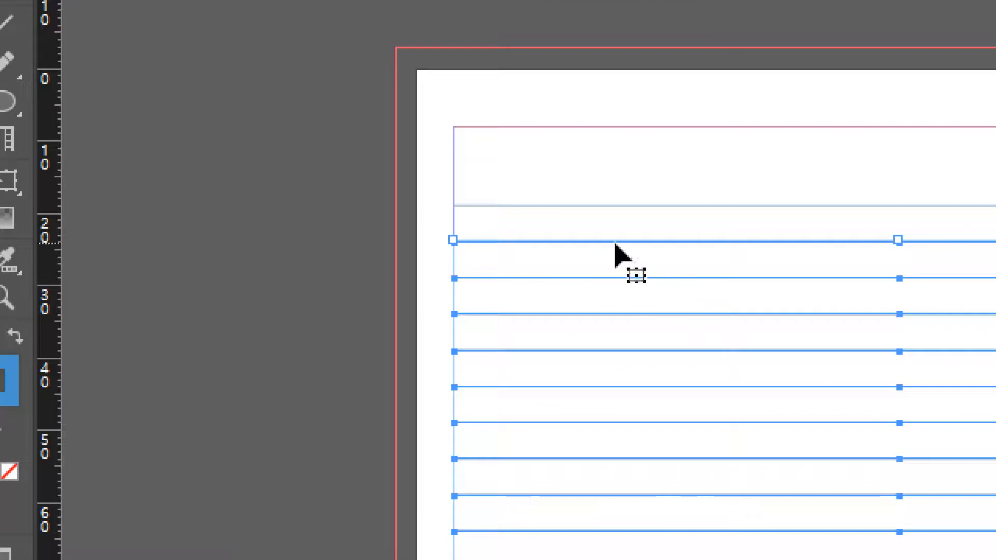
drag(616, 255, 995, 218)
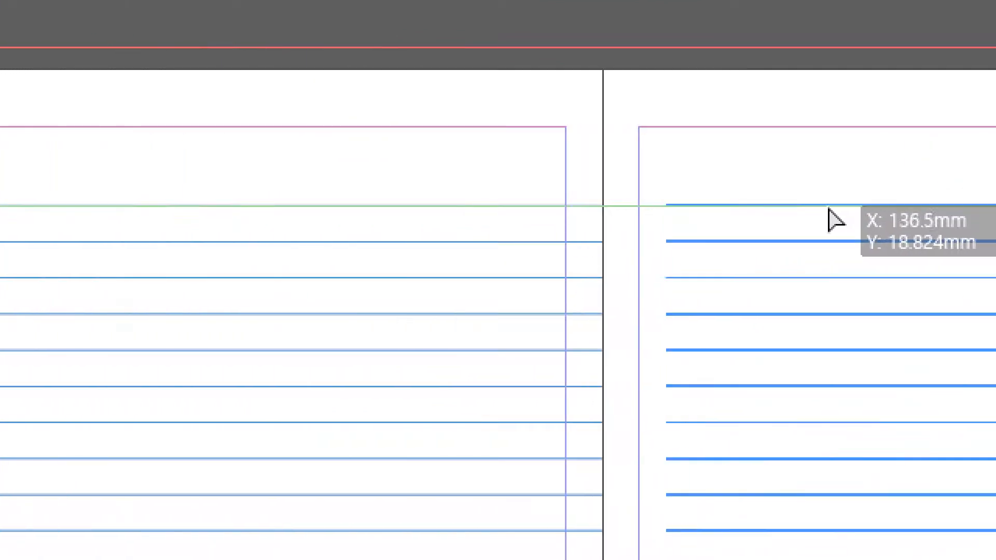
drag(829, 210, 771, 209)
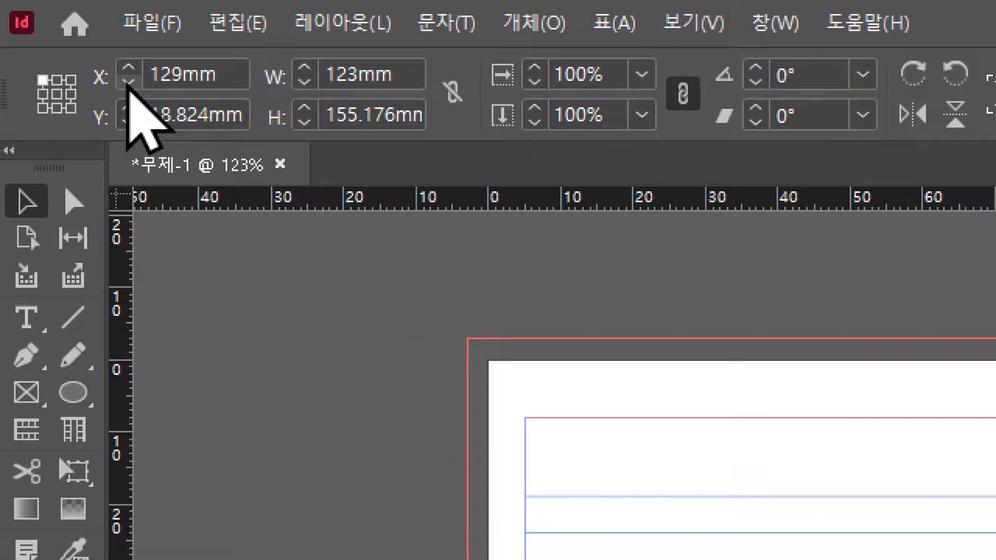
click(128, 82)
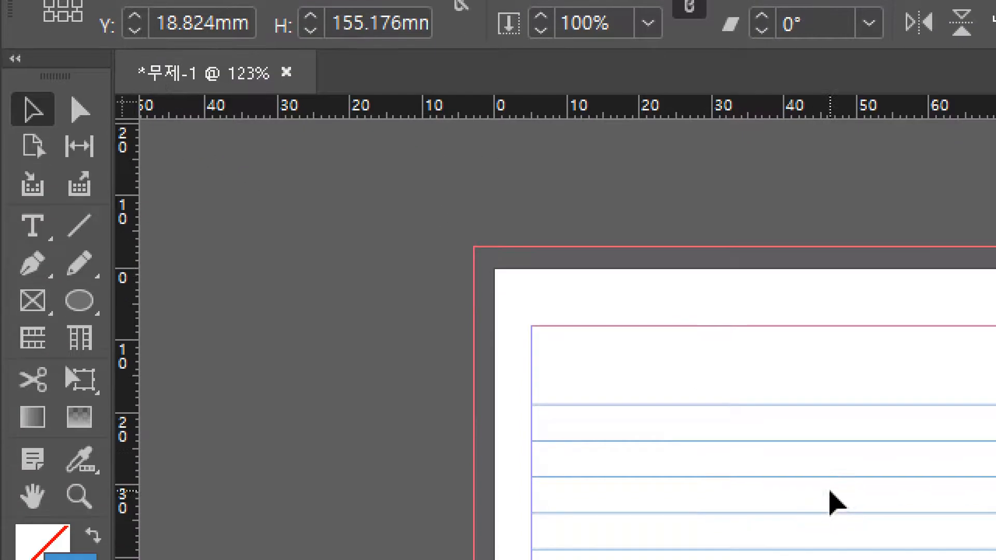
Deselect the lines and compare the ruled spread in Preview and Normal screen modes
click(658, 374)
drag(612, 365, 654, 430)
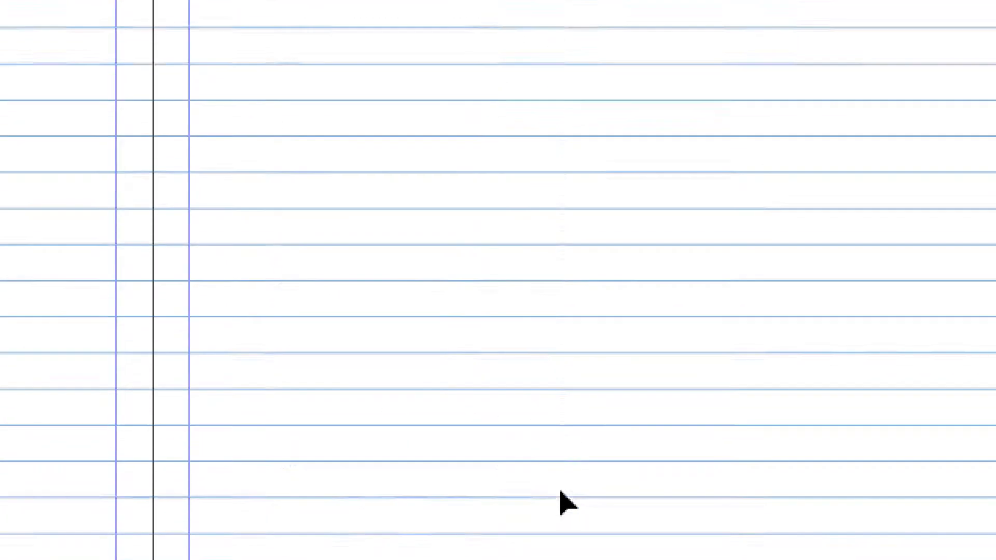
drag(566, 502, 450, 529)
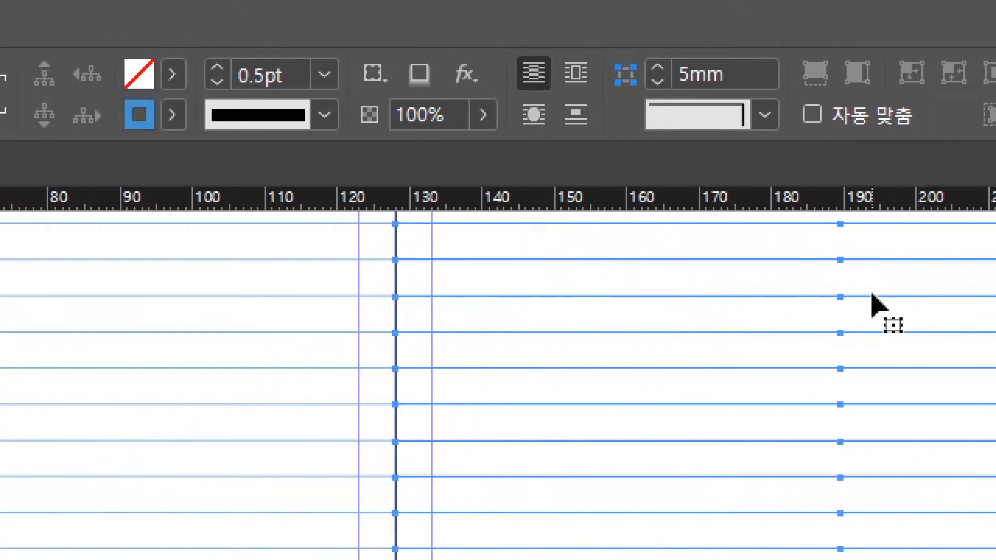
click(873, 336)
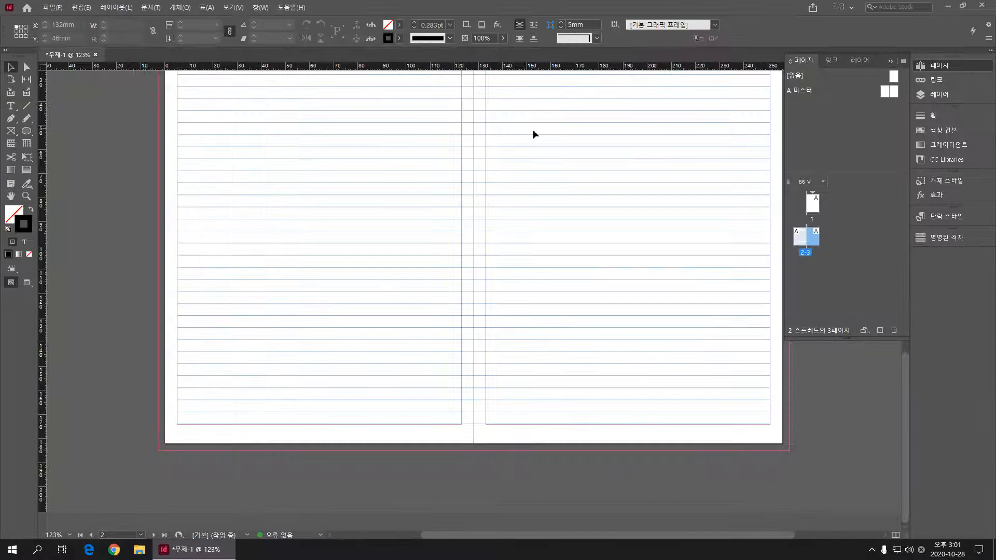
scroll(694, 210, up, 2)
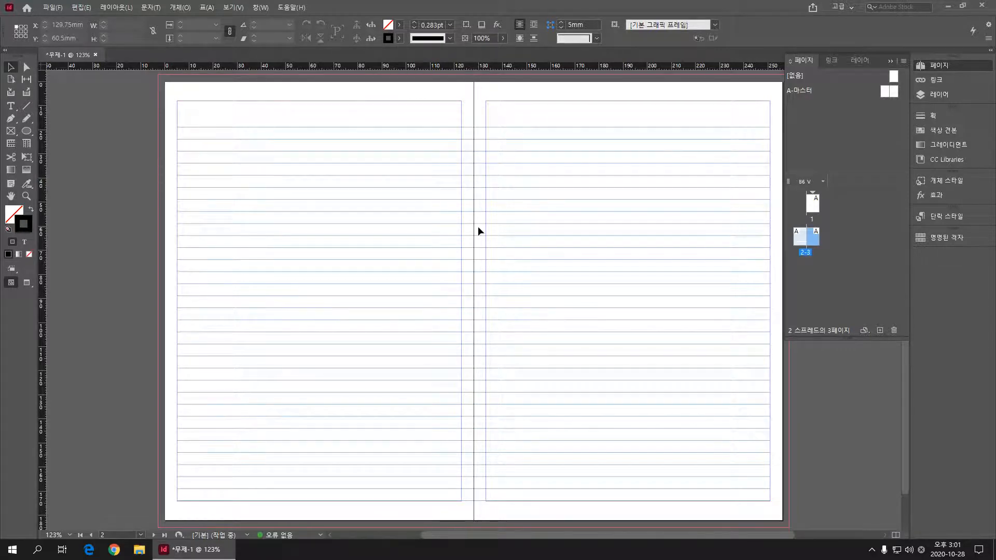
key(w)
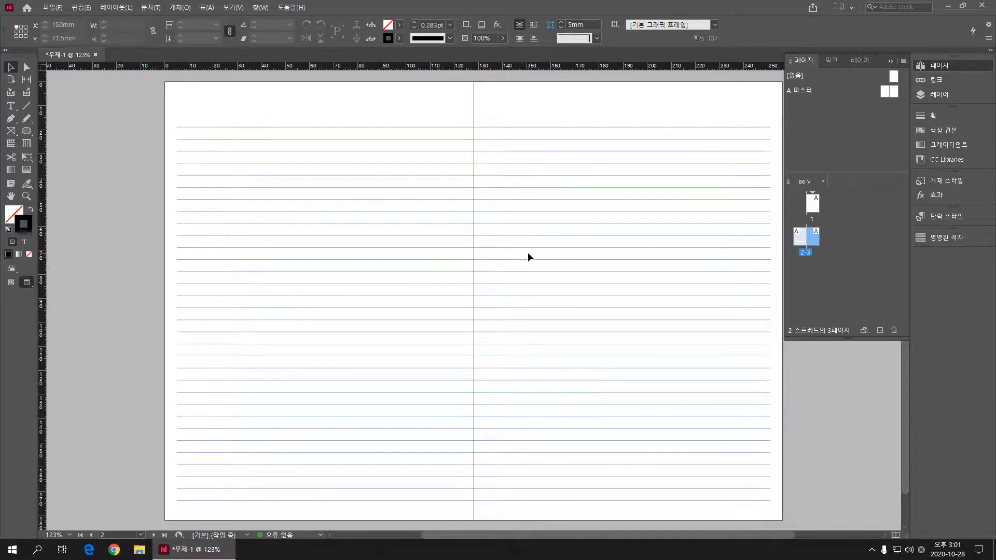
key(w)
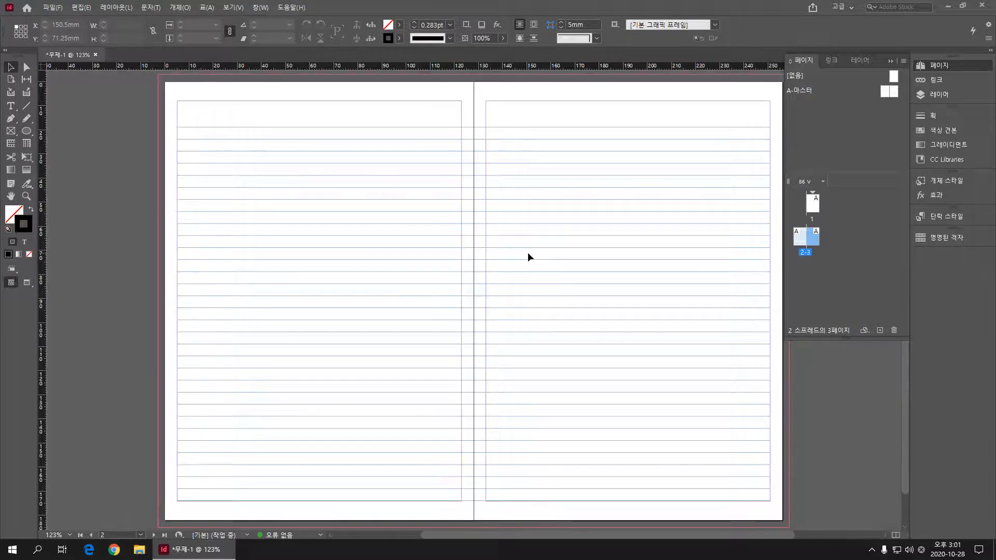
key(w)
key(w)
key(w)
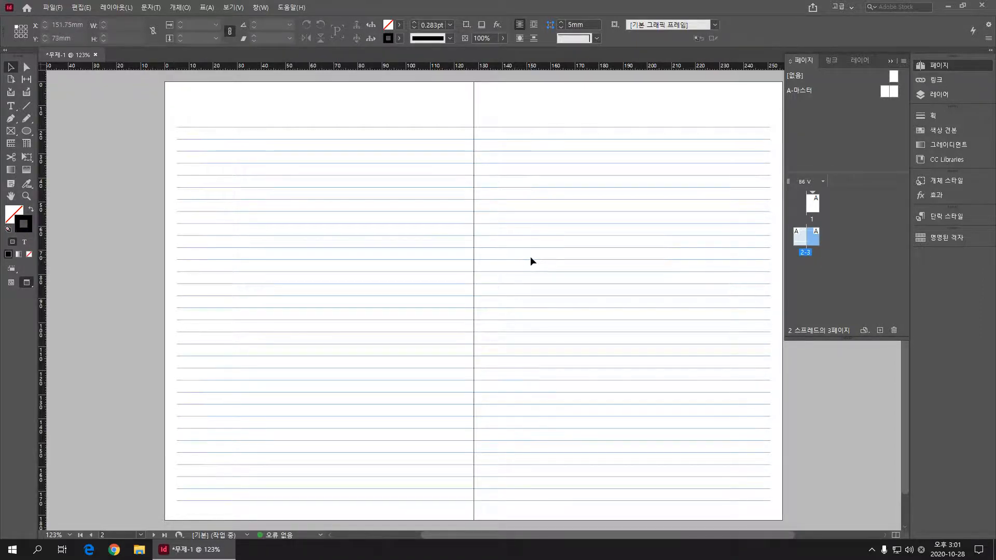
key(w)
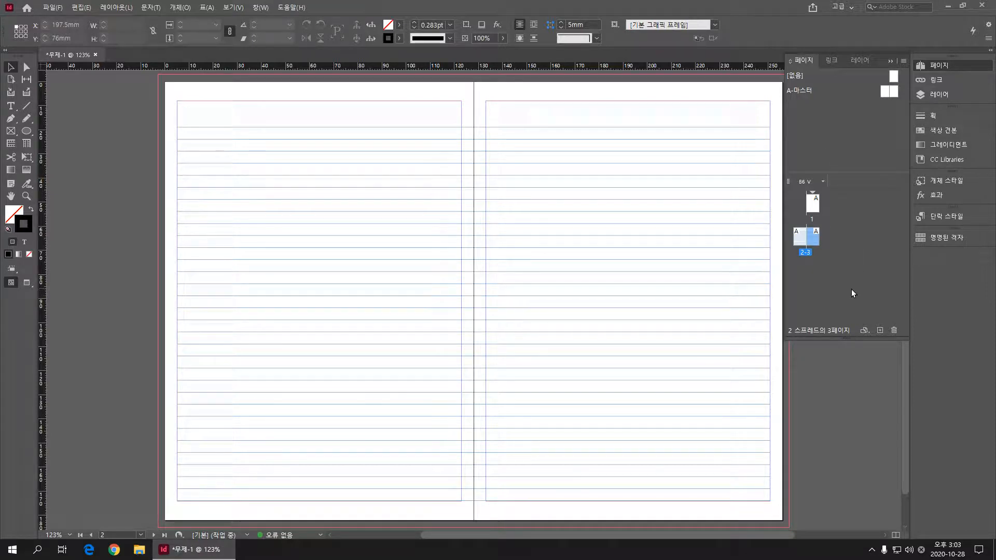
Turn the ruled spread 2-3 into a new master spread, B-마스터
click(800, 240)
shift+click(813, 240)
drag(814, 242, 846, 117)
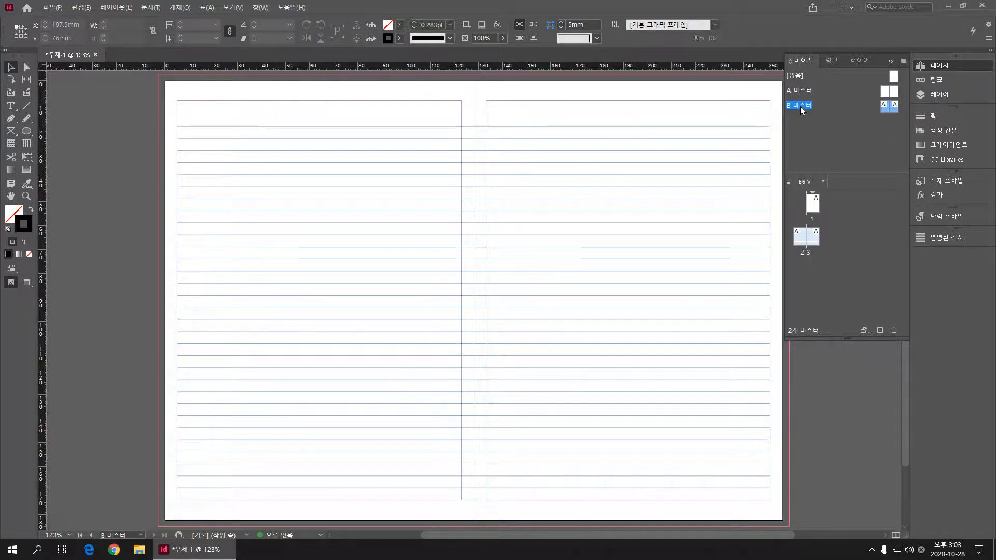
click(816, 120)
Apply B-마스터 to pages 2 and 3
drag(885, 103, 817, 240)
drag(893, 110, 817, 240)
Duplicate spread 2-3 as pages 4-5, and duplicate both spreads together as pages 6-9
click(797, 238)
drag(813, 241, 882, 329)
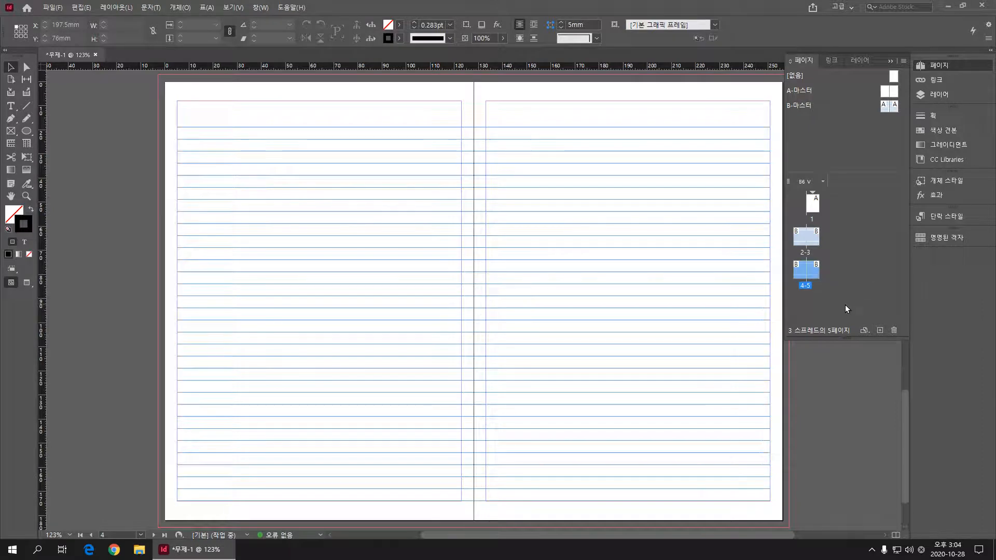
click(798, 239)
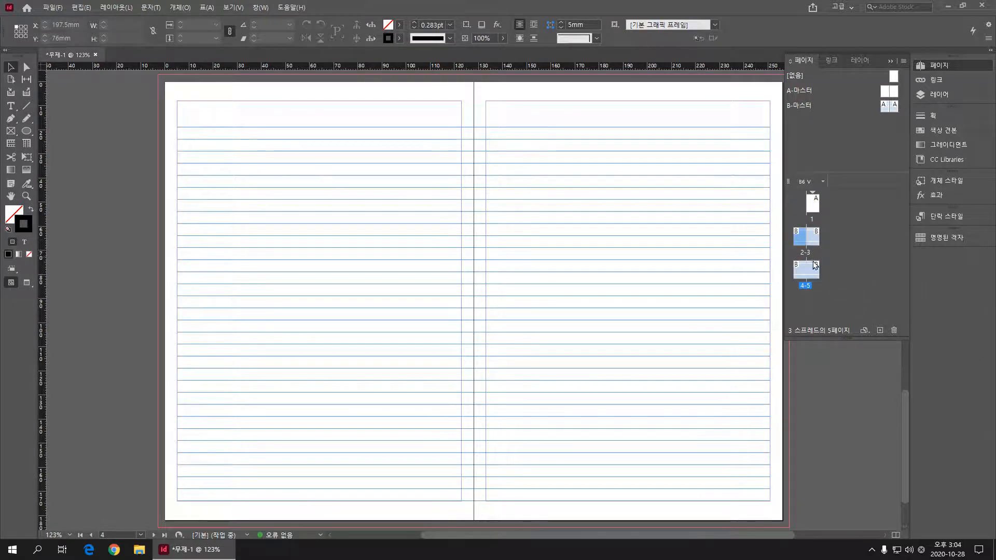
shift+click(813, 269)
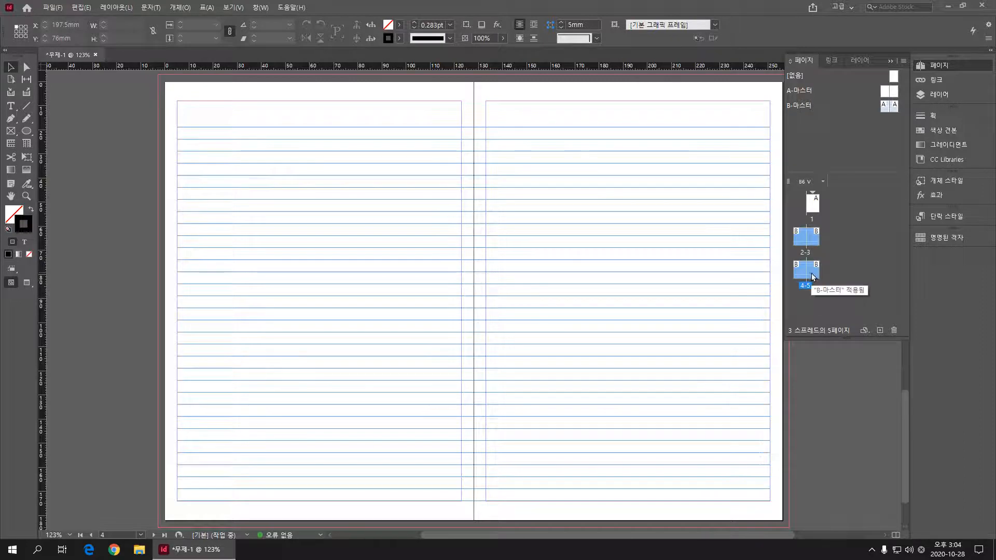
drag(813, 277, 882, 333)
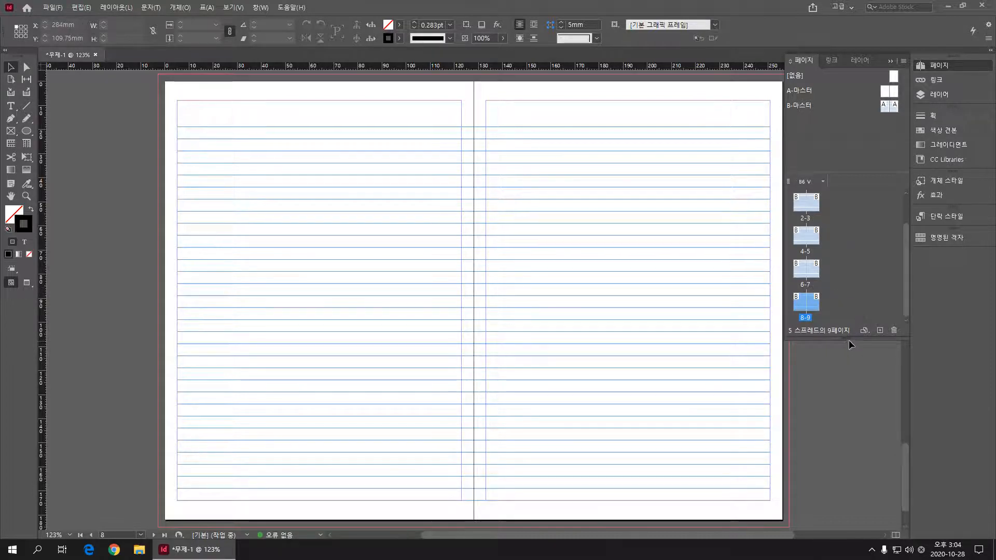
Enlarge the page list and duplicate the four spreads on pages 2-9 to extend the document to page 17
drag(848, 336, 851, 433)
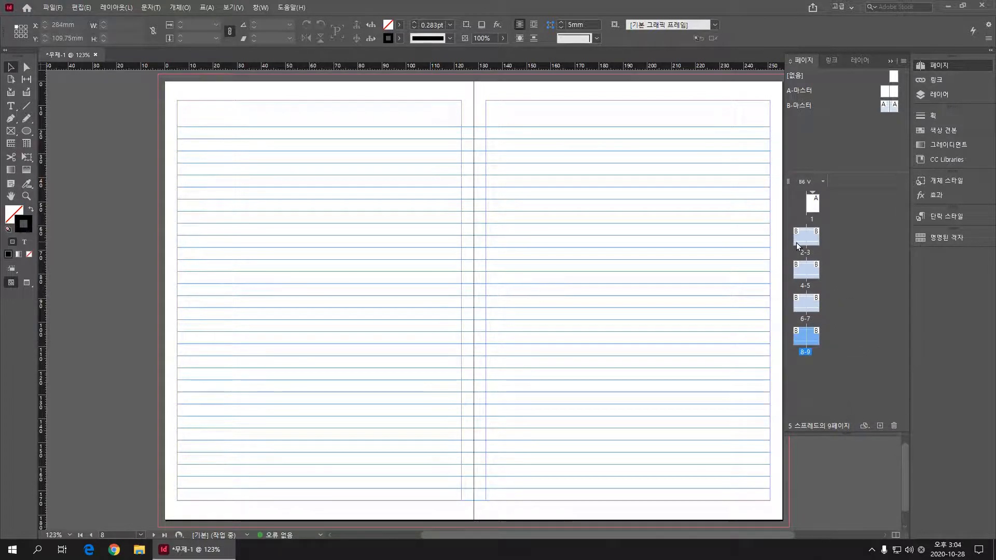
click(798, 239)
shift+click(814, 338)
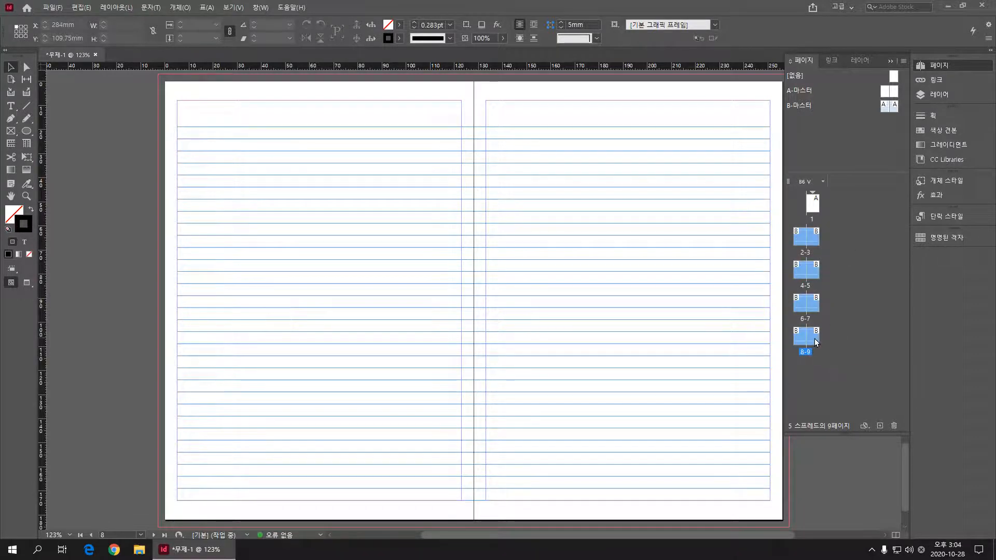
drag(814, 339, 881, 428)
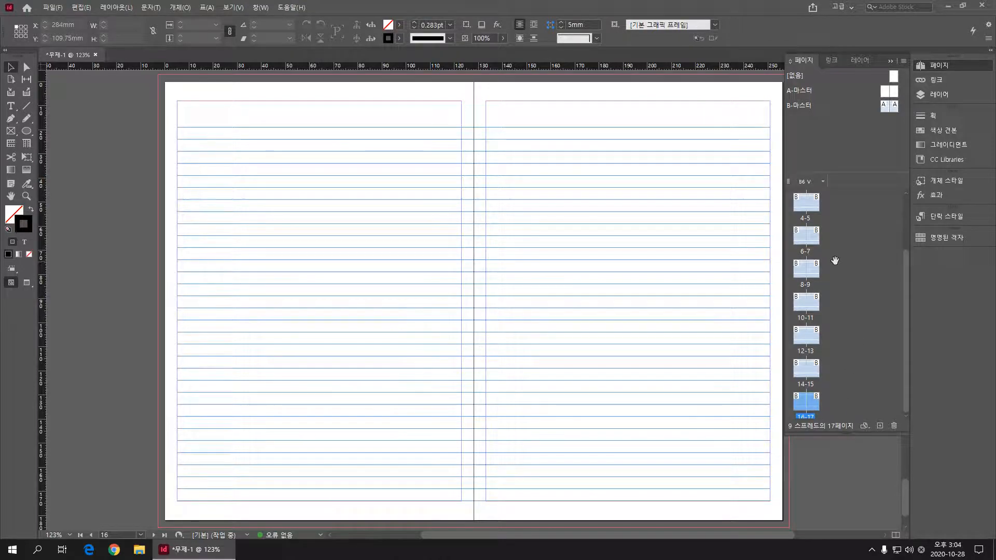
Delete the duplicated spreads on pages 4-17
drag(907, 318, 904, 251)
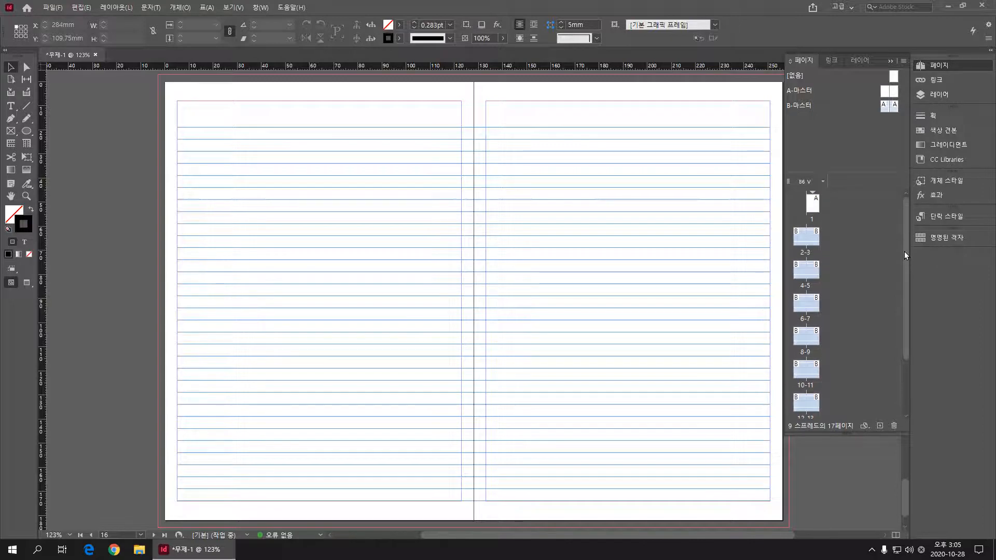
shift+click(798, 273)
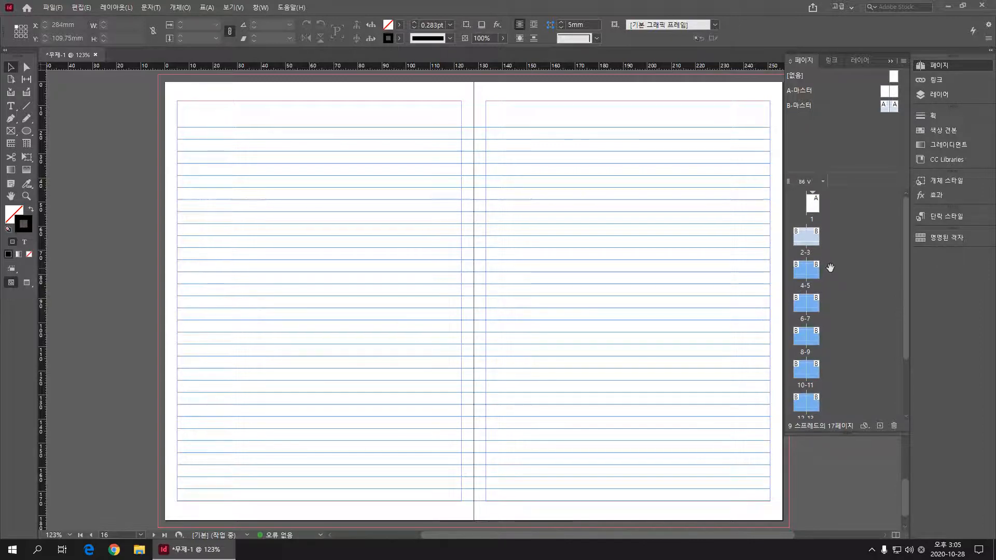
click(893, 425)
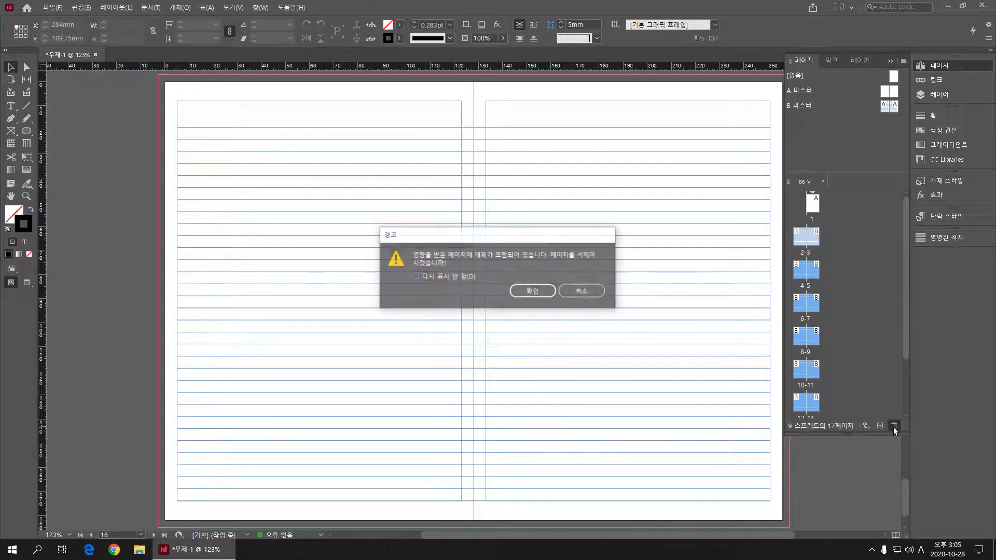
click(532, 291)
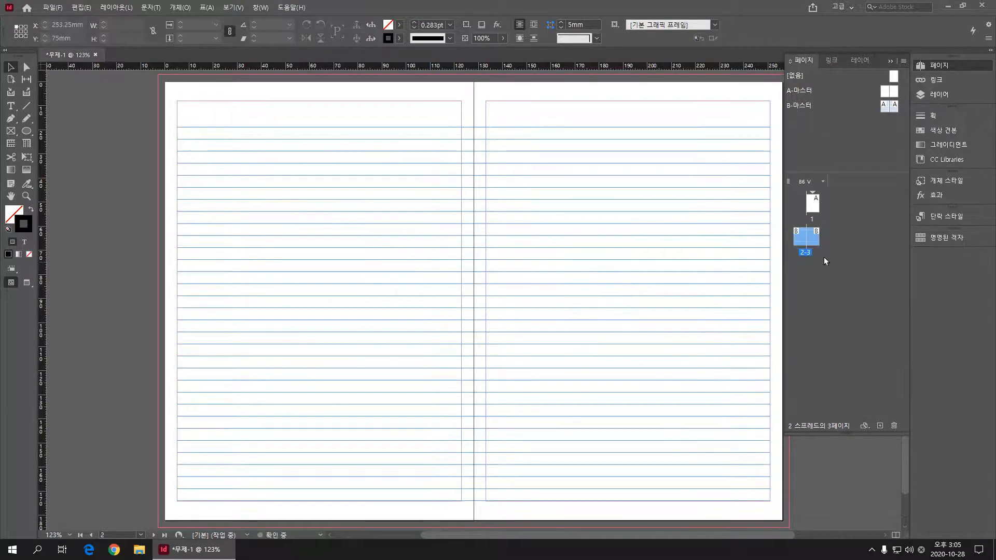
Insert 10 pages after page 3 with B-마스터 applied
click(811, 251)
click(903, 61)
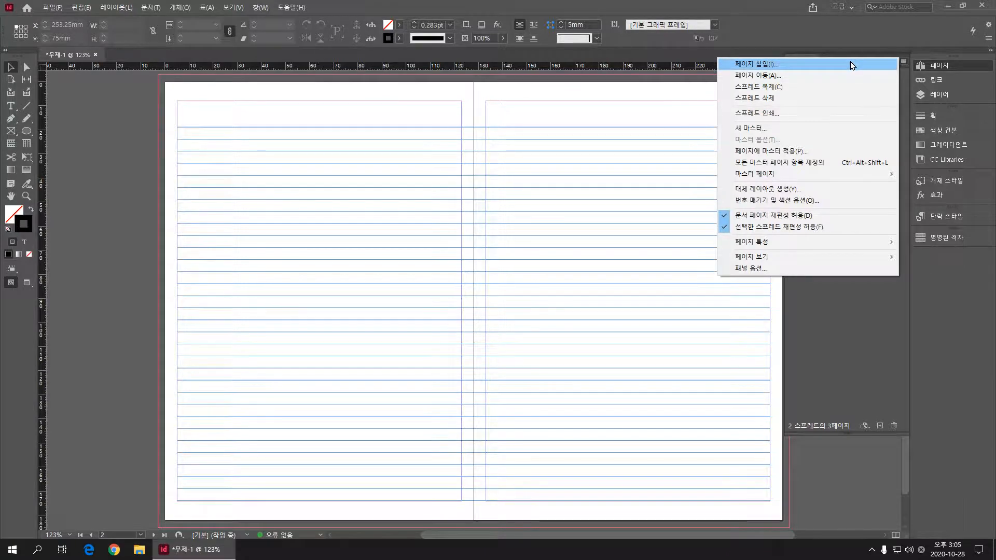
click(851, 64)
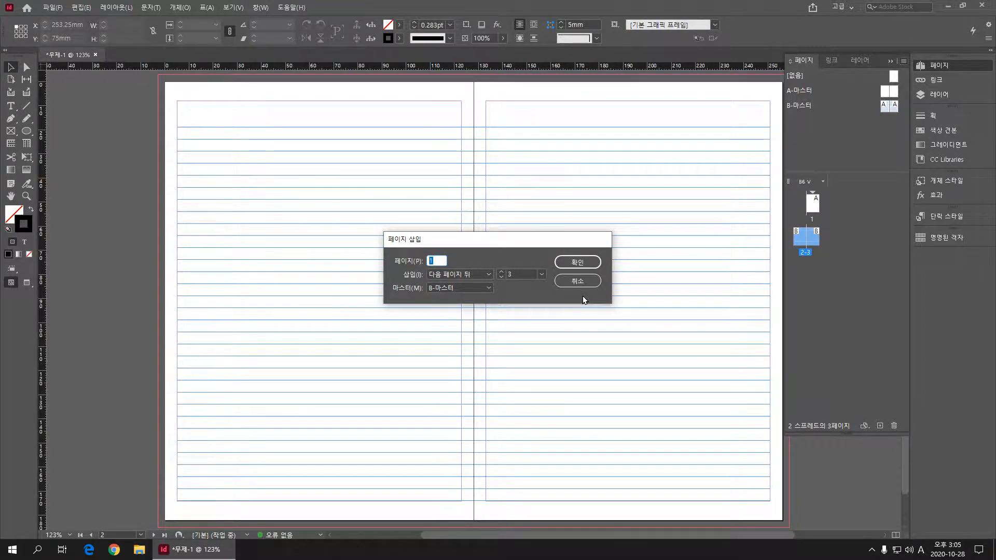
text(10)
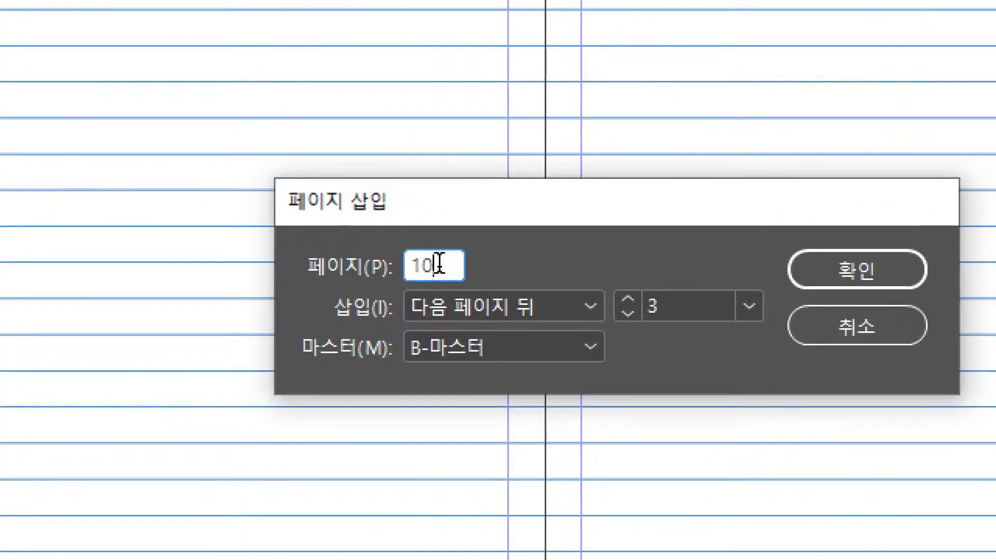
drag(439, 266, 411, 265)
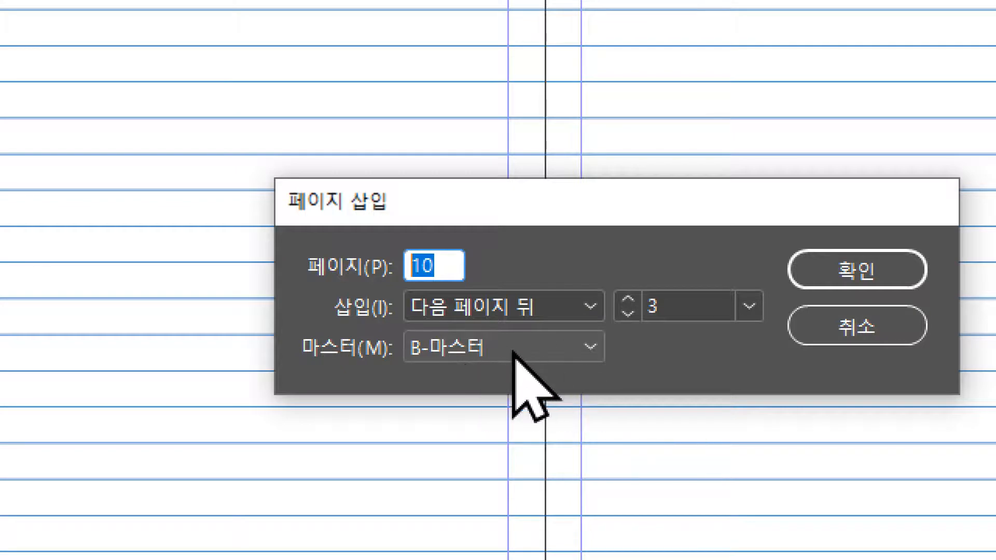
click(841, 268)
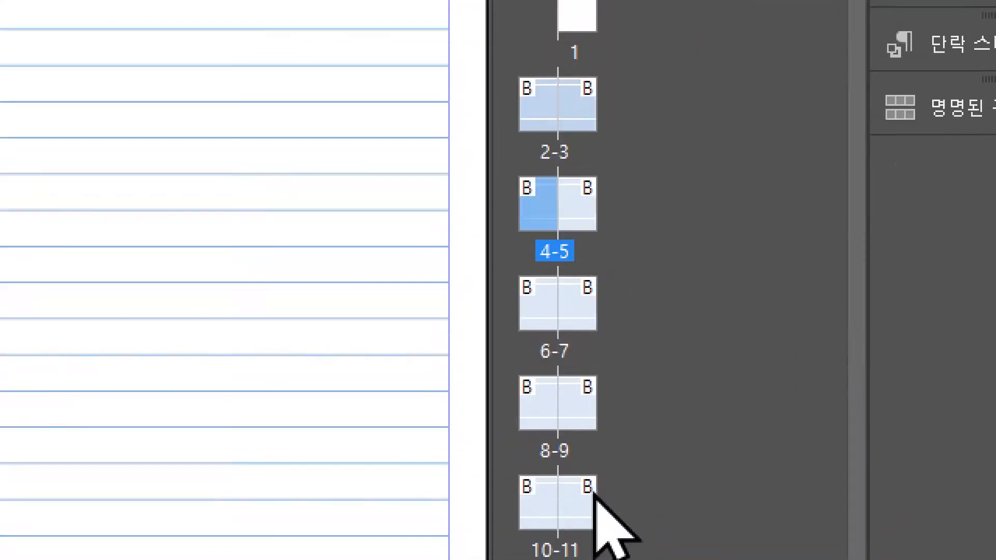
scroll(578, 463, down, 1)
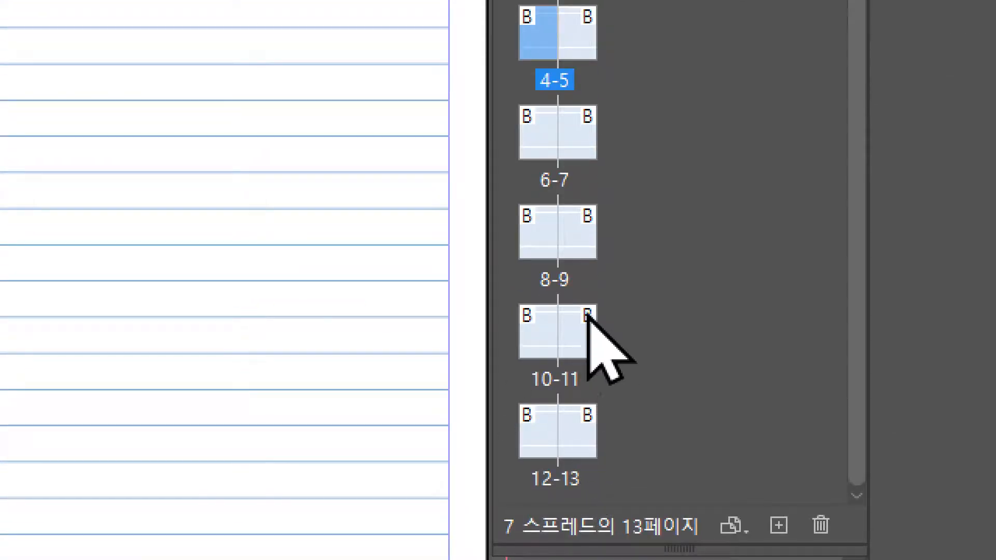
scroll(589, 306, up, 1)
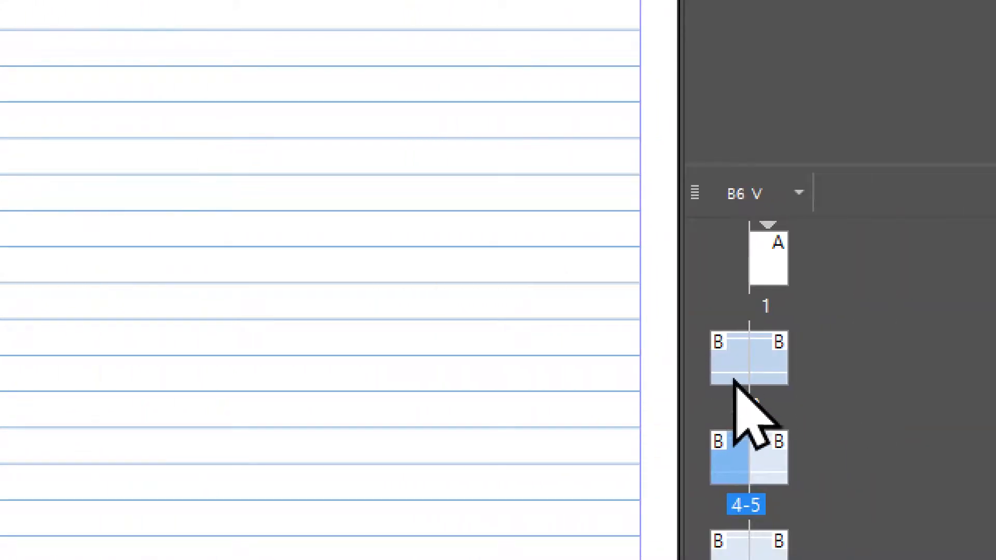
On the B-마스터 spread, shorten all the left-page lines so they end at the inner margin
click(729, 363)
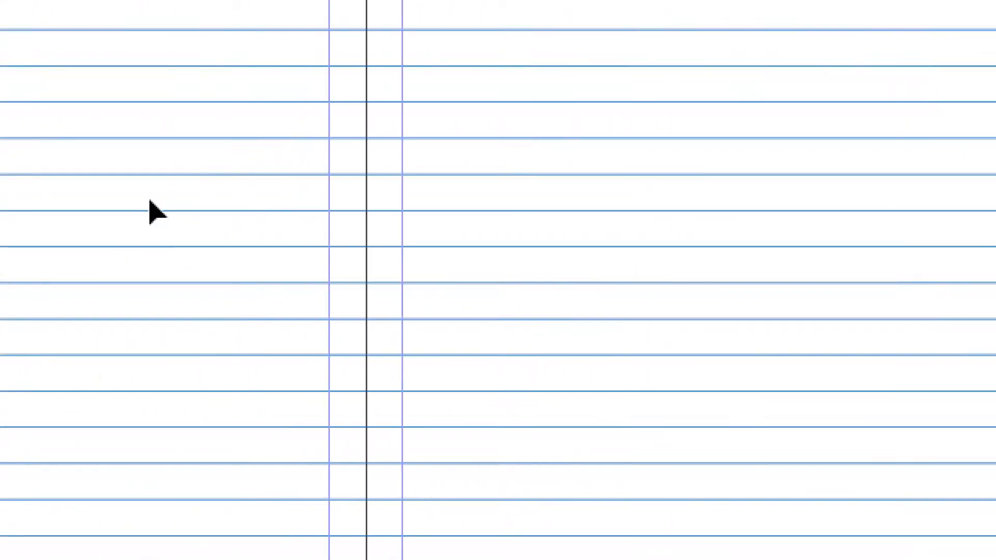
drag(197, 210, 198, 210)
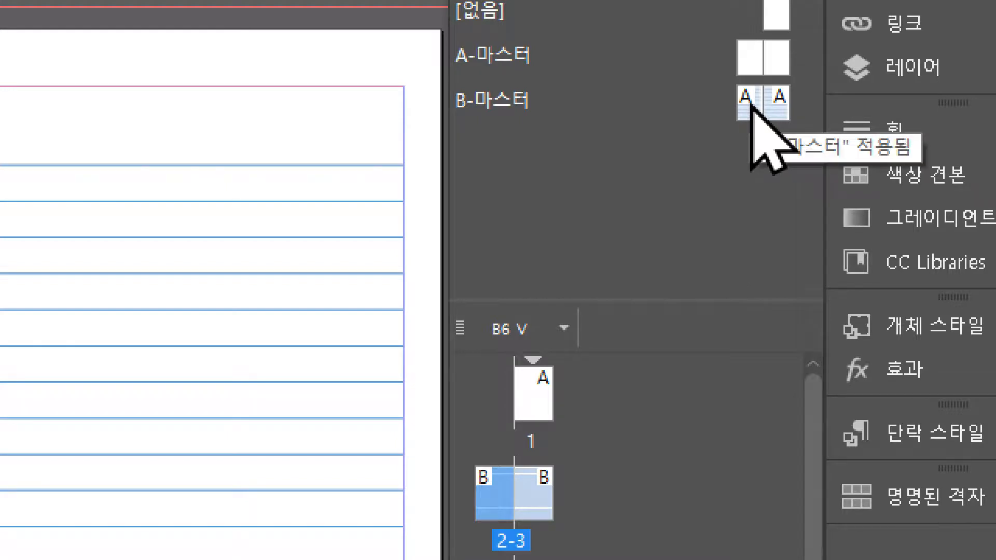
click(751, 104)
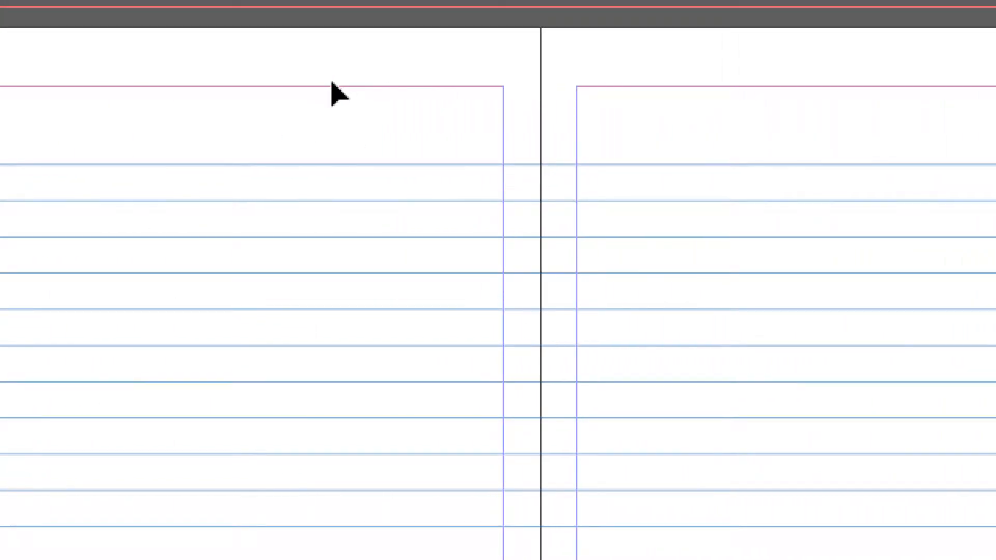
drag(397, 435, 449, 462)
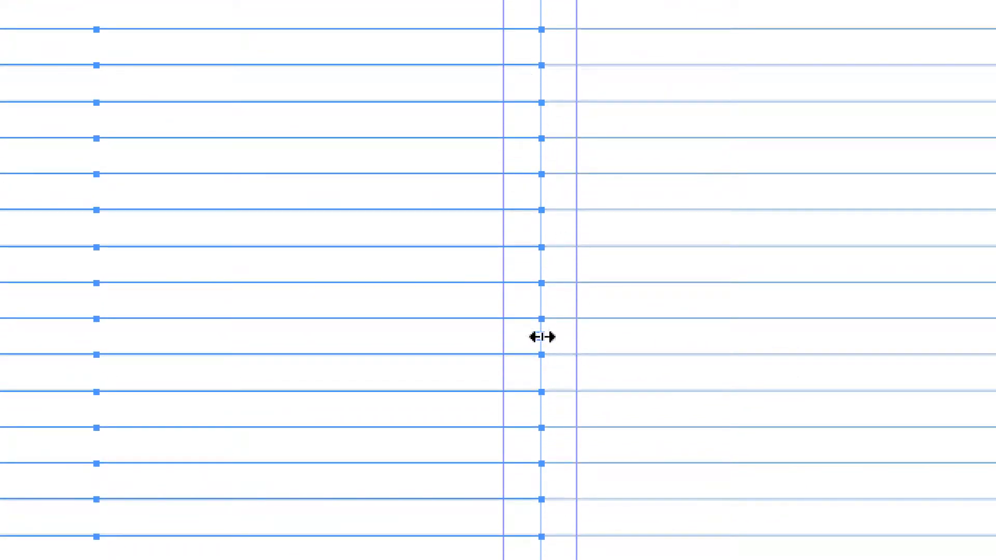
drag(542, 337, 500, 332)
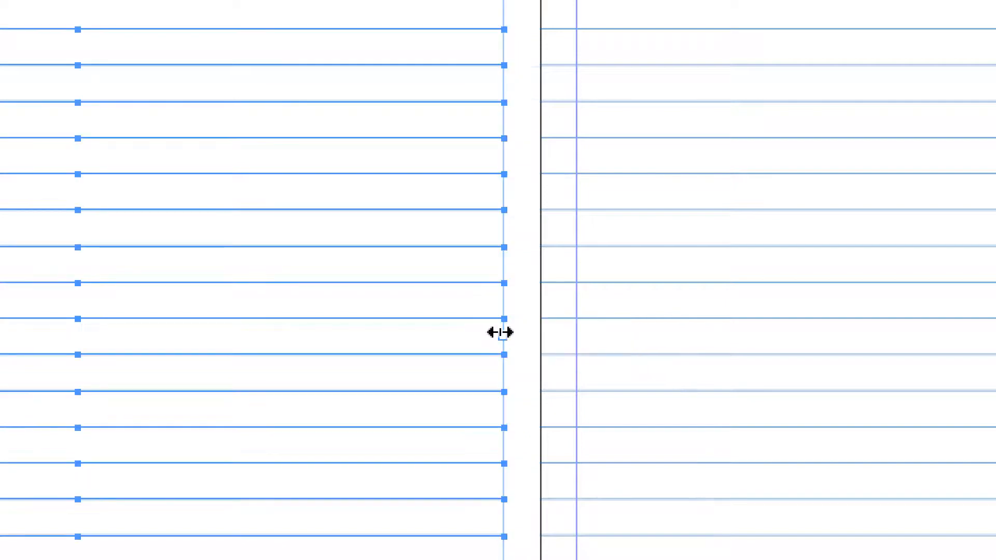
click(527, 359)
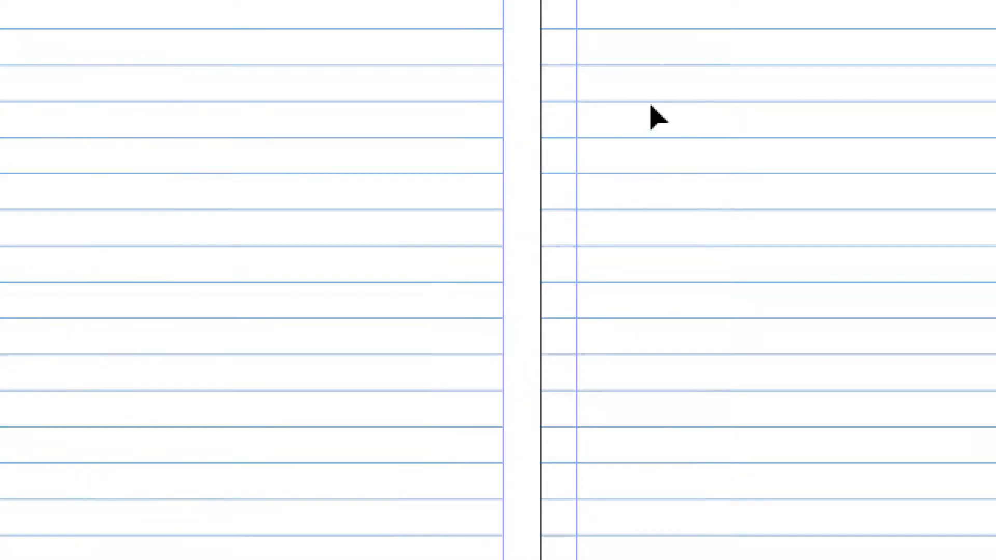
Shorten all the right-page lines of B-마스터 so they start at the inner margin
scroll(652, 106, up, 5)
drag(621, 70, 731, 429)
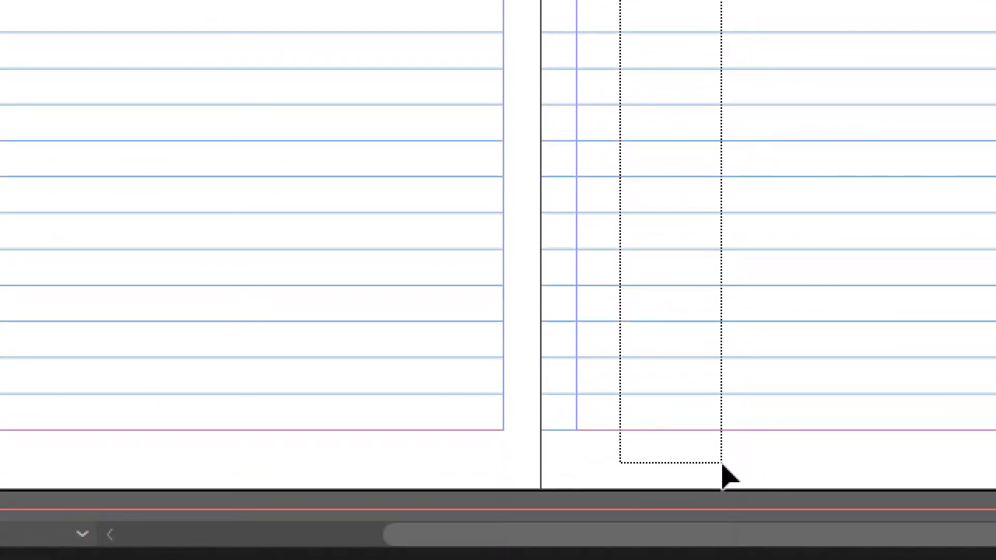
drag(722, 464, 722, 463)
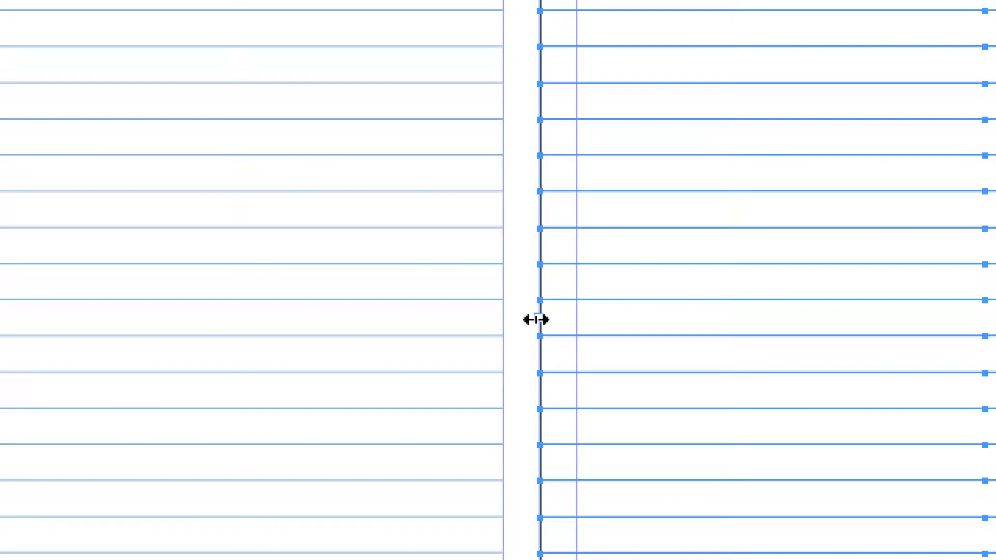
drag(536, 320, 576, 319)
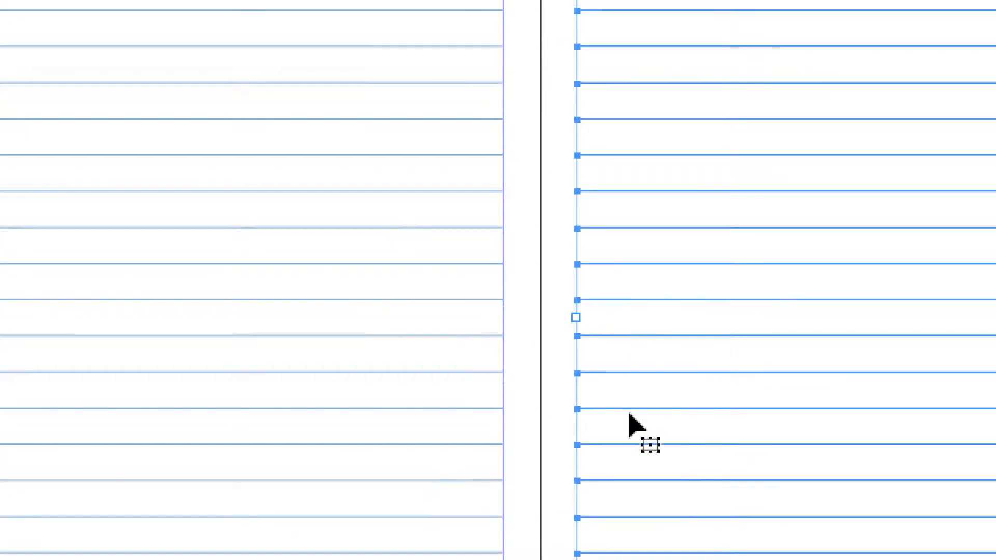
click(529, 385)
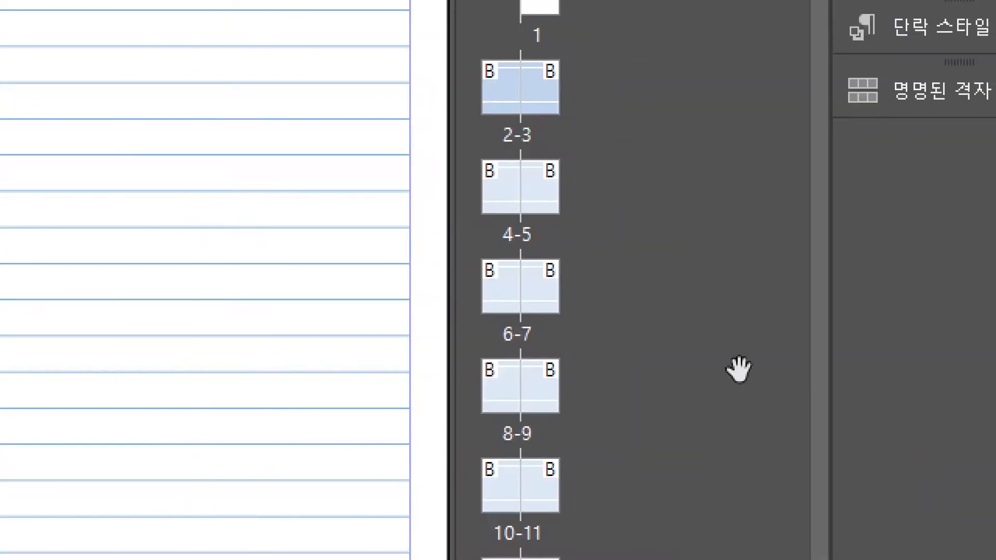
Check spreads 6-7 and 8-9, and apply the [없음] master to page 1
double_click(501, 280)
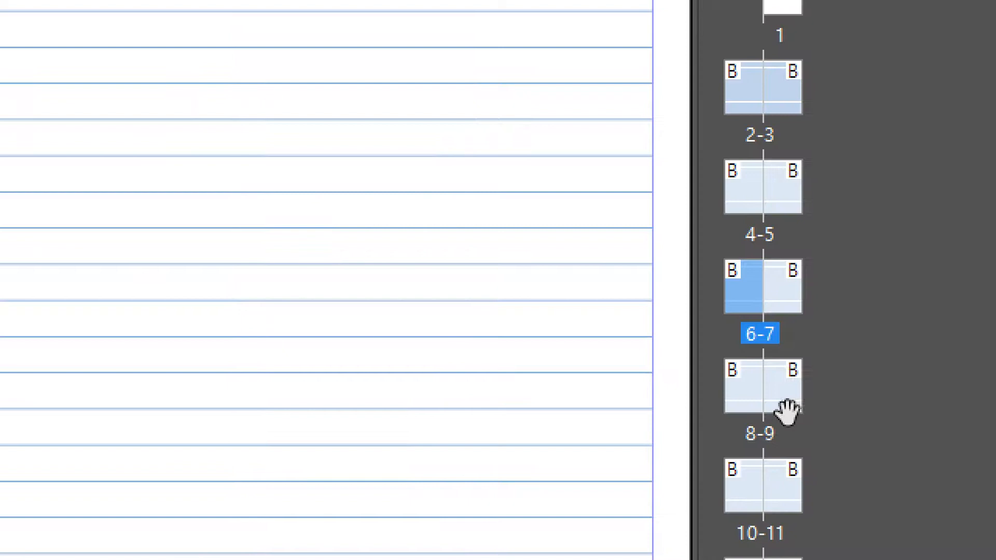
double_click(791, 403)
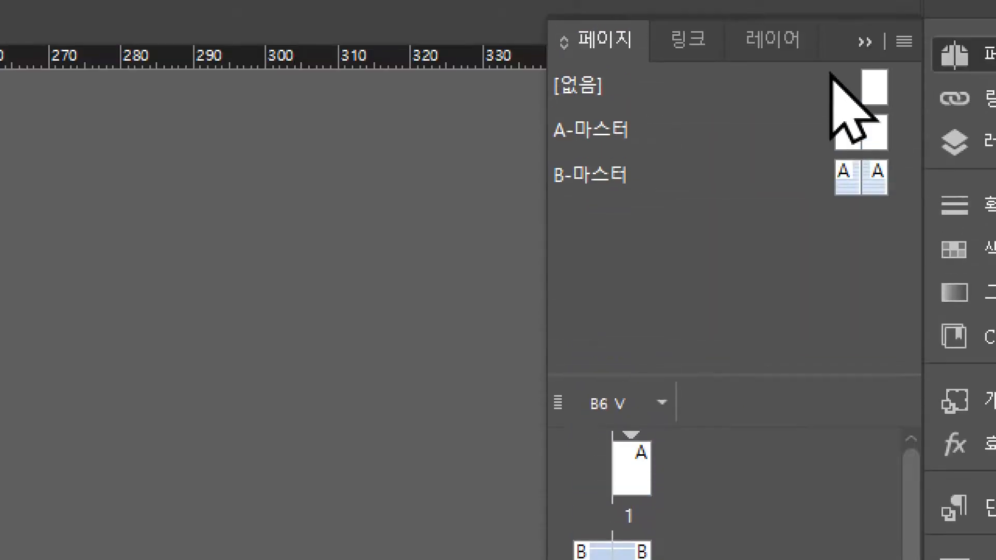
drag(875, 99, 634, 483)
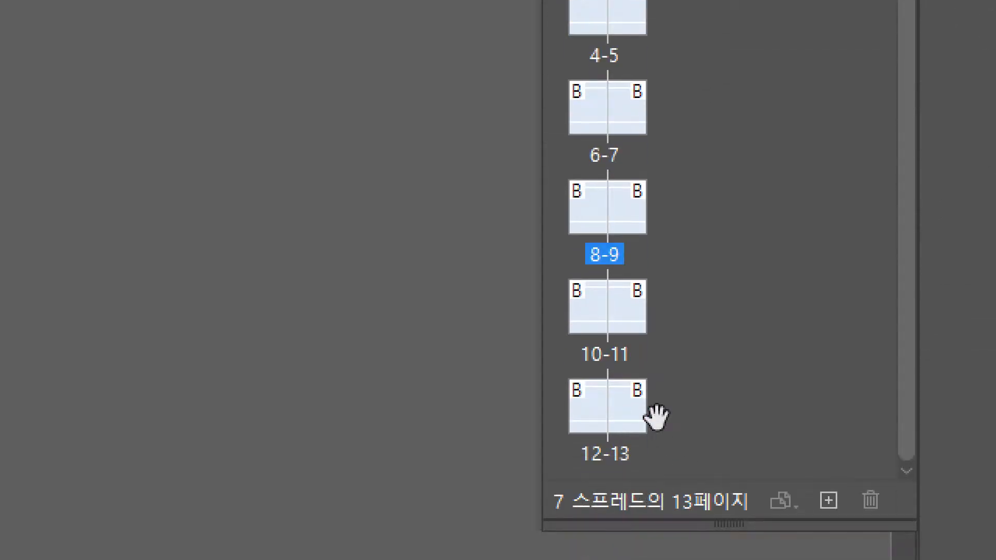
Add two more pages after page 13
click(634, 429)
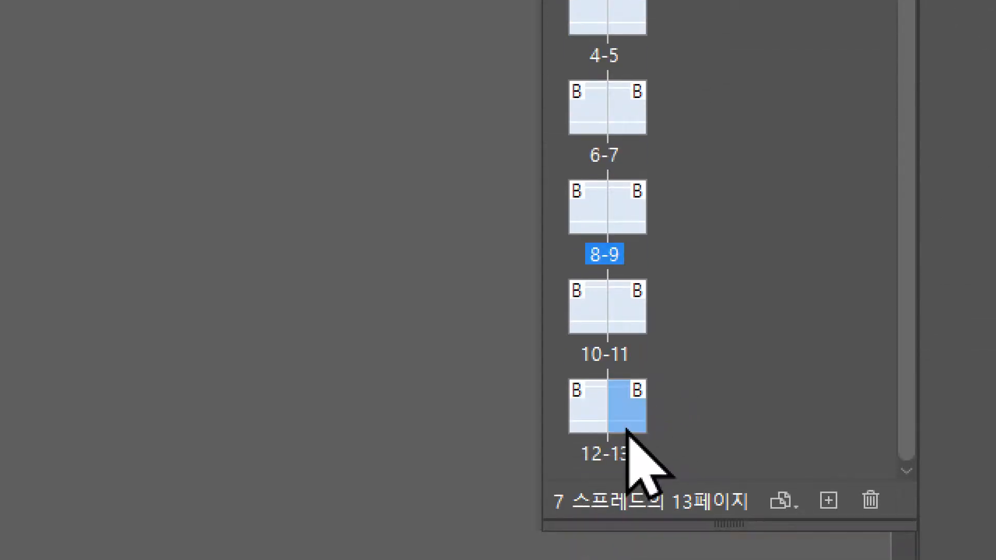
click(829, 490)
click(829, 490)
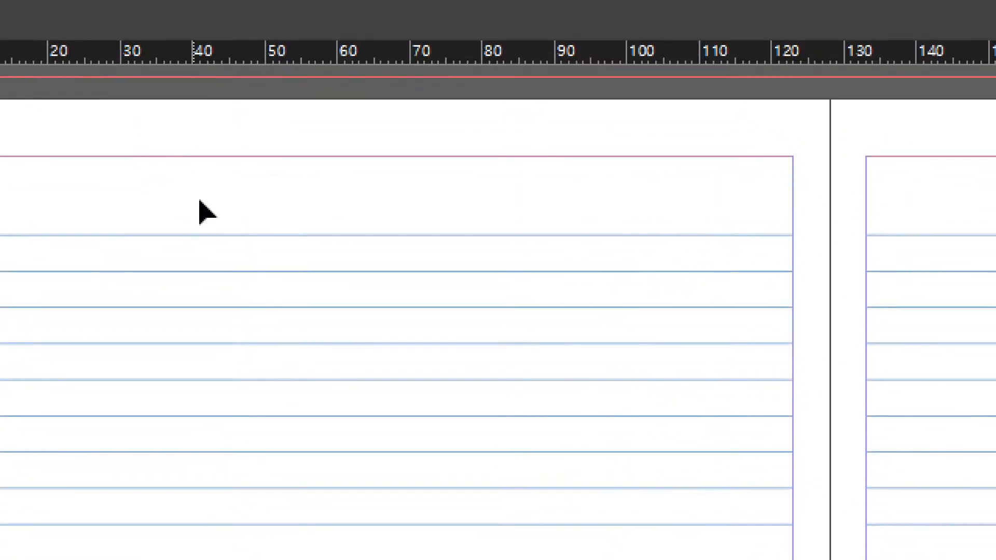
Test whether the ruled lines on the new spread 14-15 can be selected directly on the page
drag(205, 210, 562, 559)
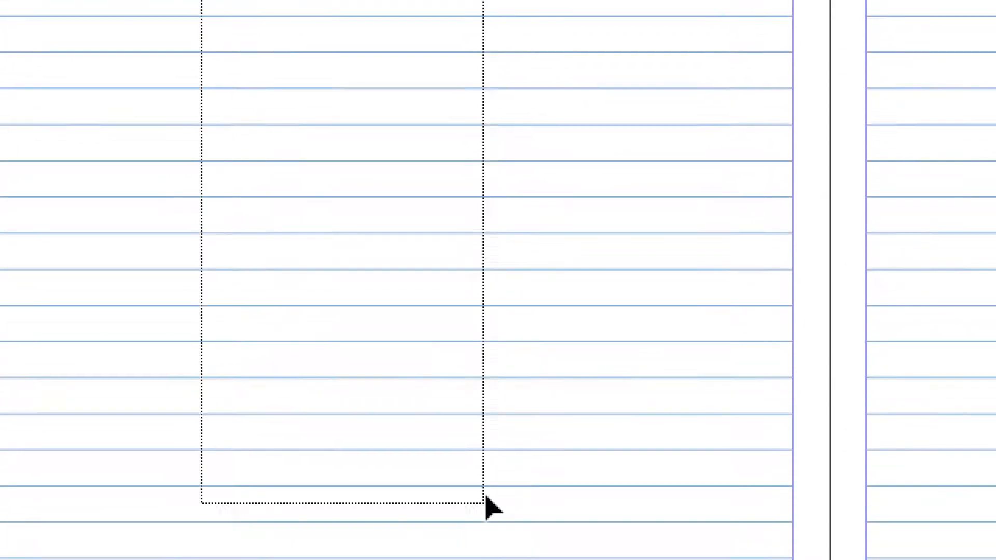
drag(529, 446, 529, 450)
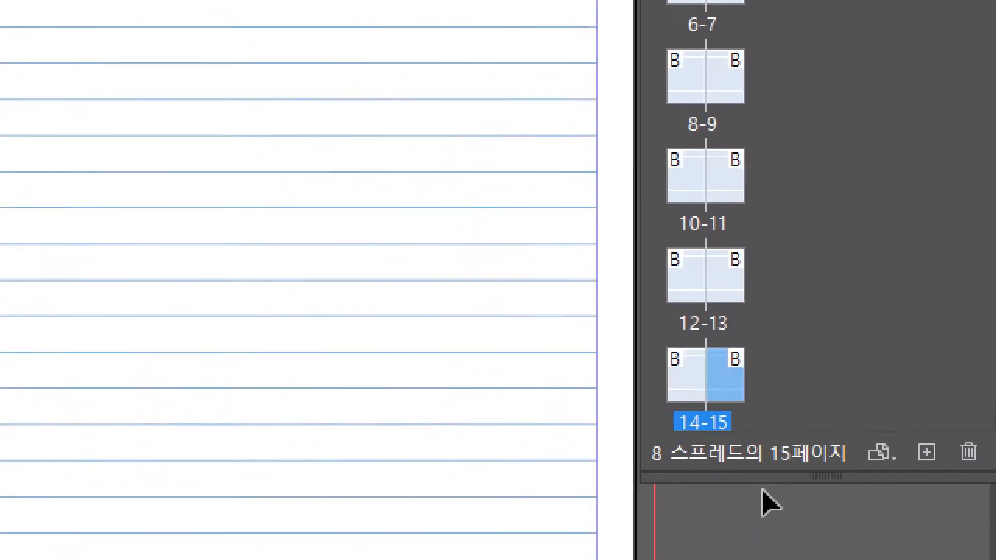
click(690, 377)
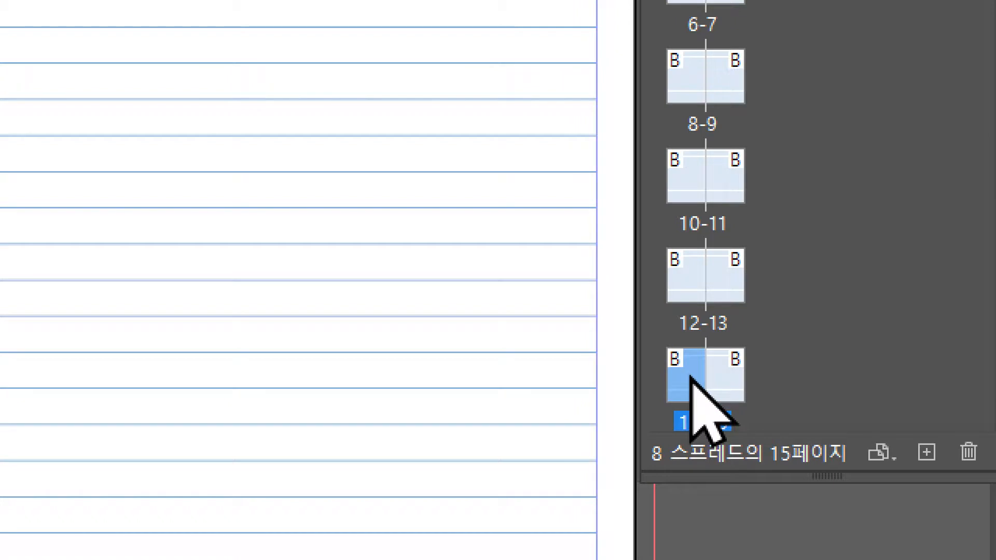
double_click(690, 377)
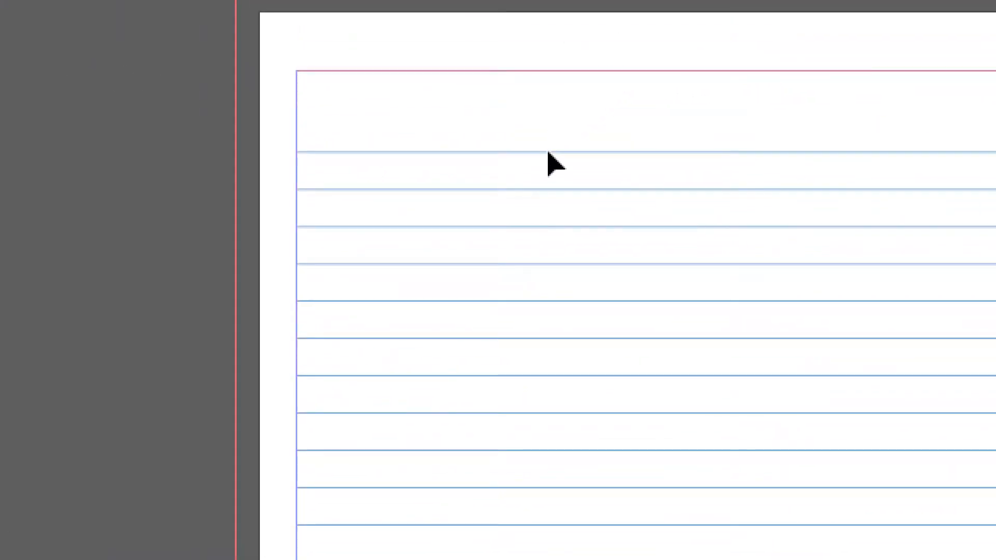
drag(601, 260, 613, 291)
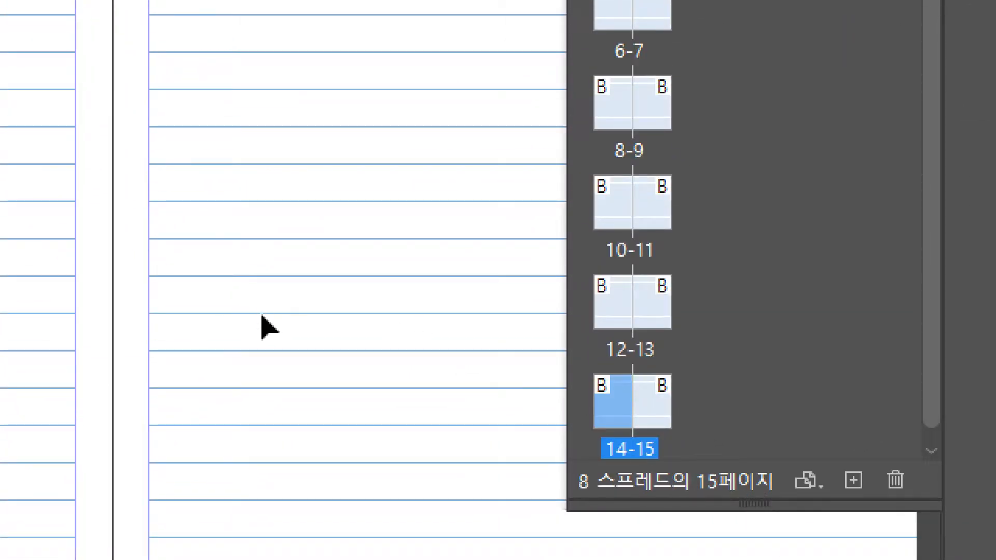
Delete the original pages 2 and 3, which carry their own drawn lines, and check the remaining spreads
scroll(674, 234, up, 5)
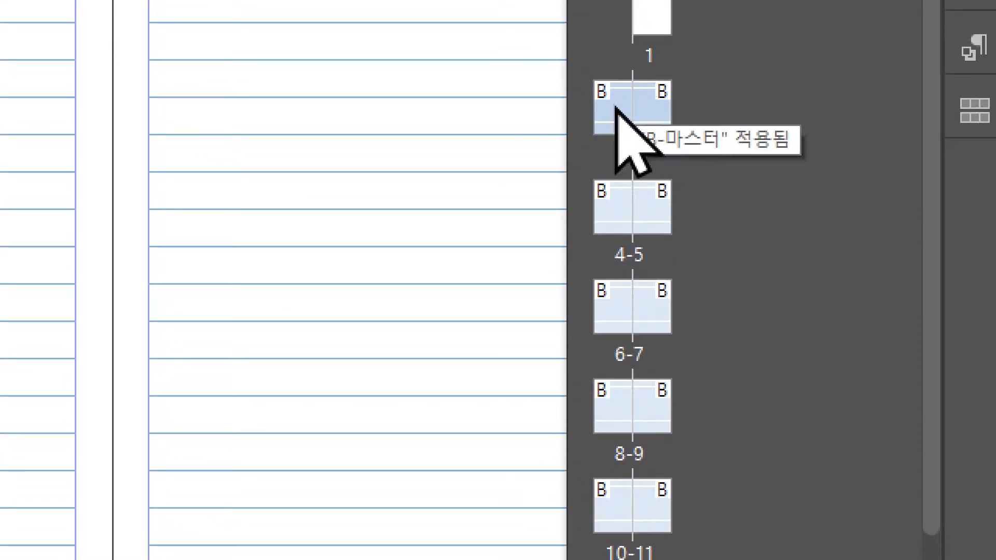
double_click(629, 127)
drag(334, 137, 386, 187)
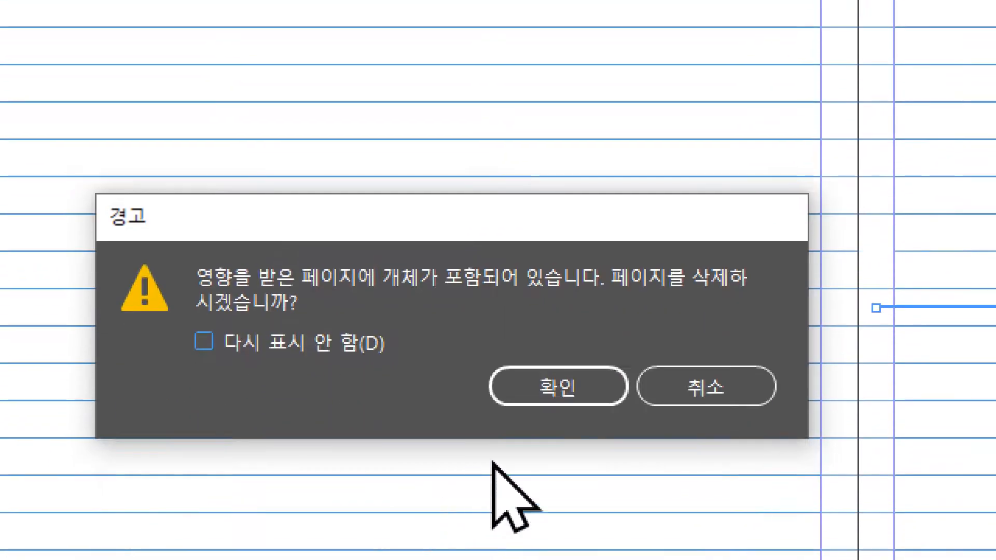
click(571, 400)
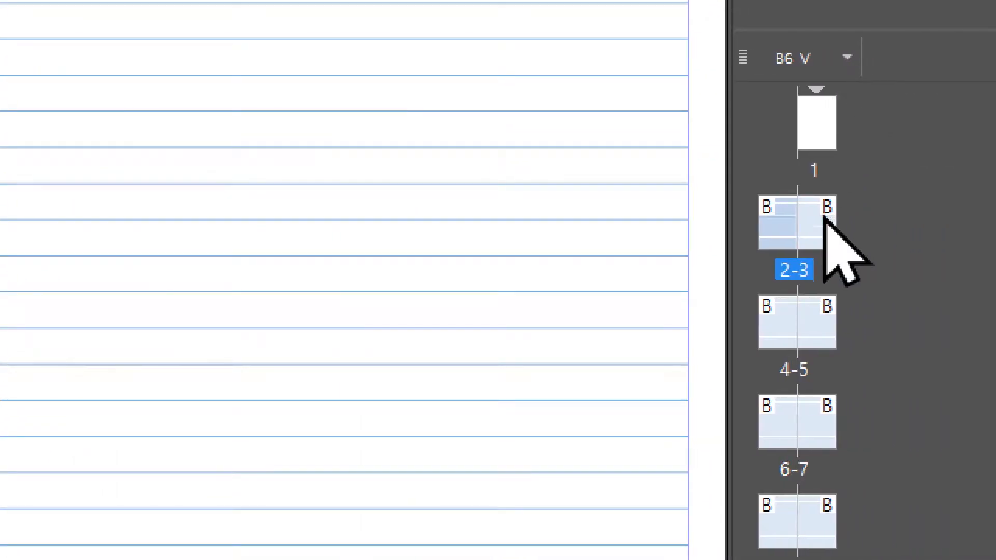
click(783, 228)
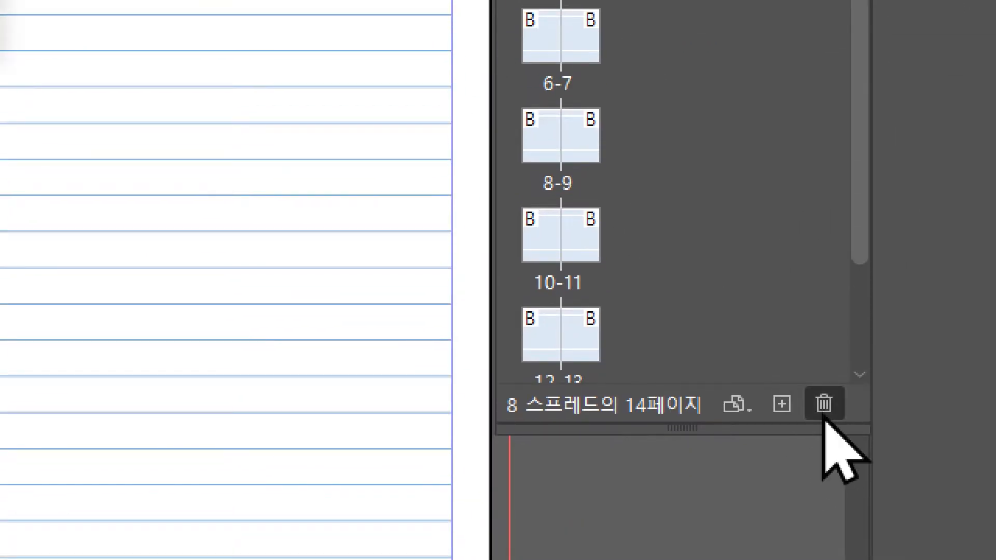
click(824, 404)
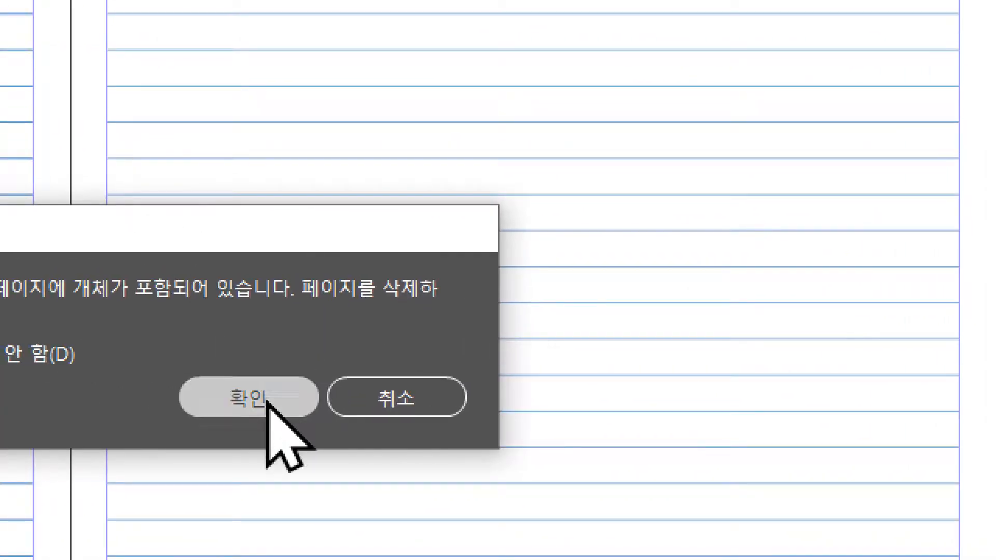
click(267, 401)
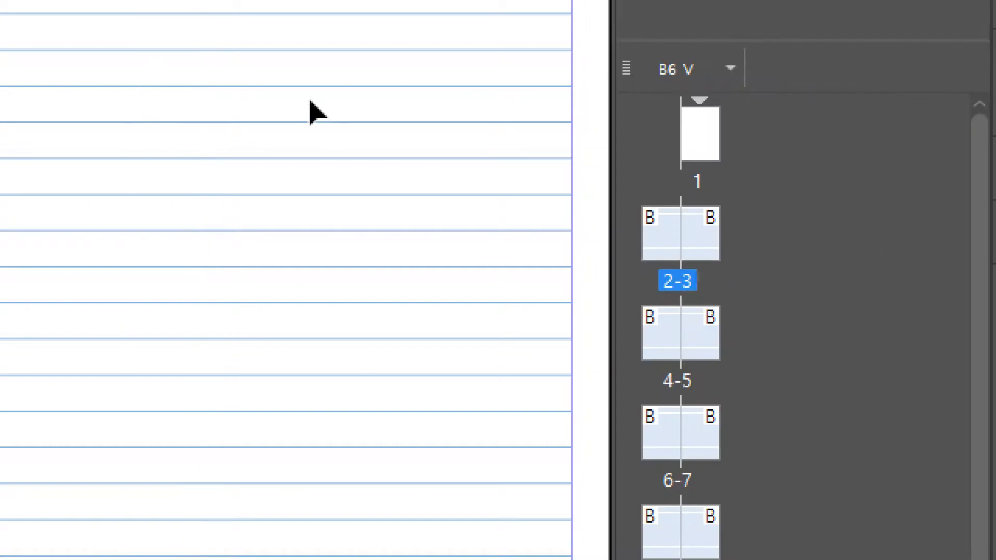
scroll(708, 395, down, 1)
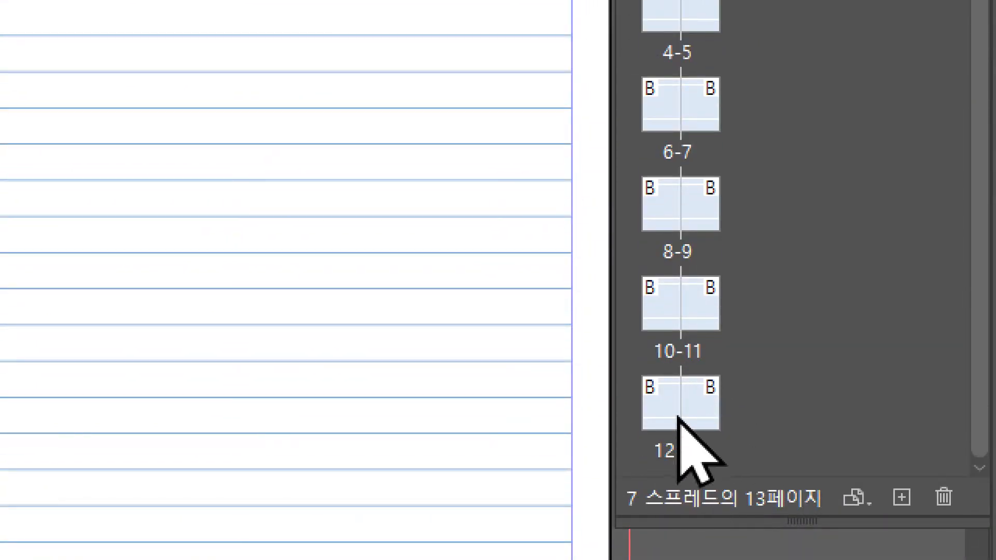
click(674, 410)
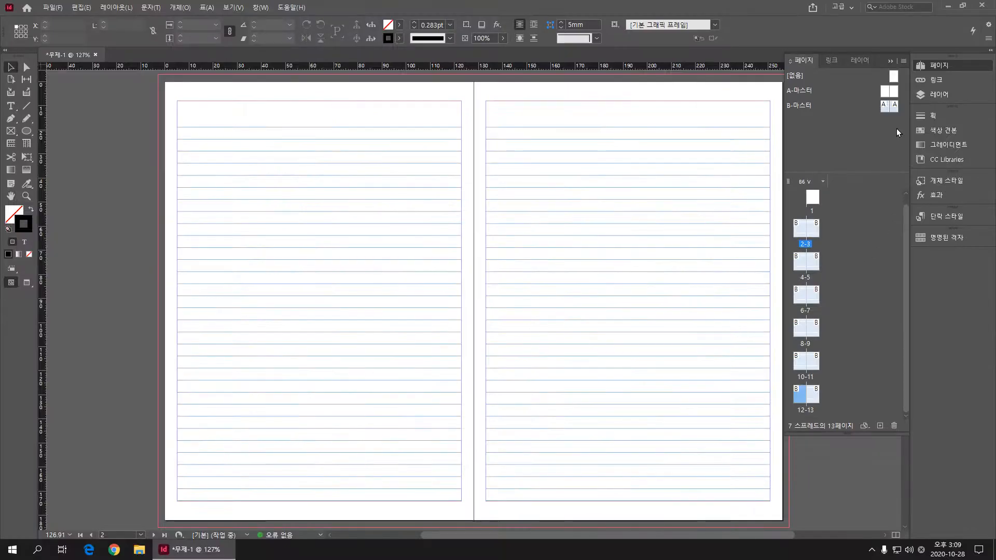
Apply the [없음] master to pages 12 and 13 and open that spread
drag(893, 76, 801, 394)
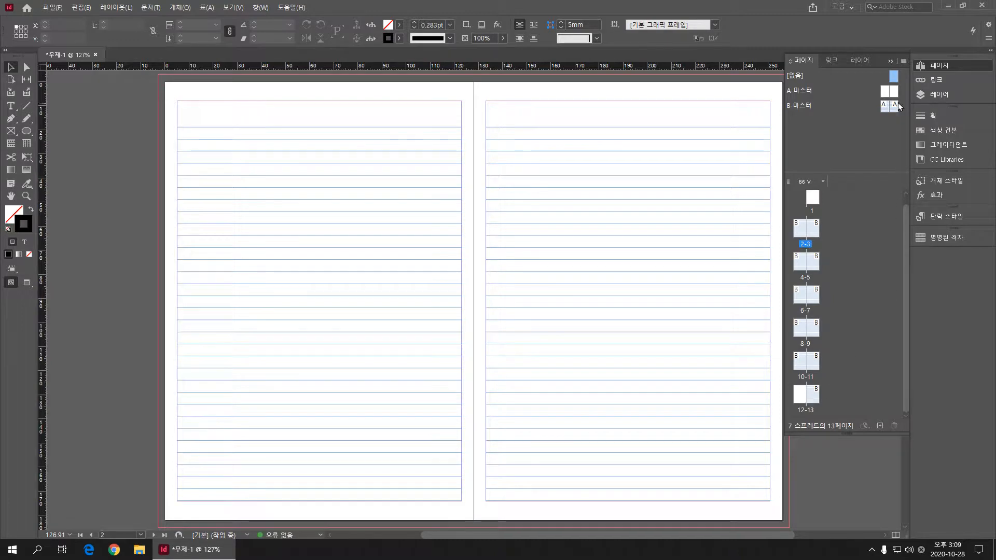
drag(896, 79, 817, 400)
double_click(804, 400)
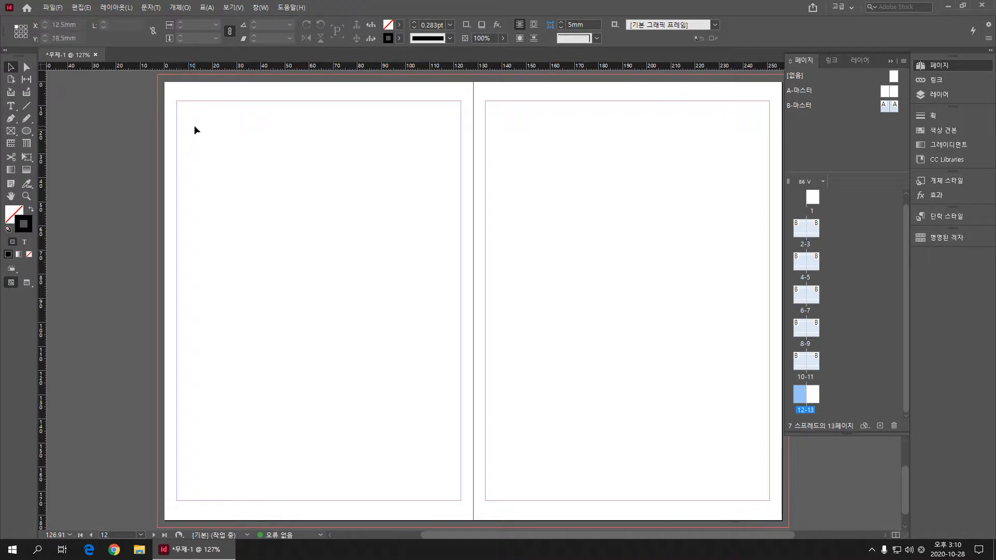
Paste the copied line onto page 12, place it on the upper margin and shorten it to the 118 mm margin width
key(ctrl+v)
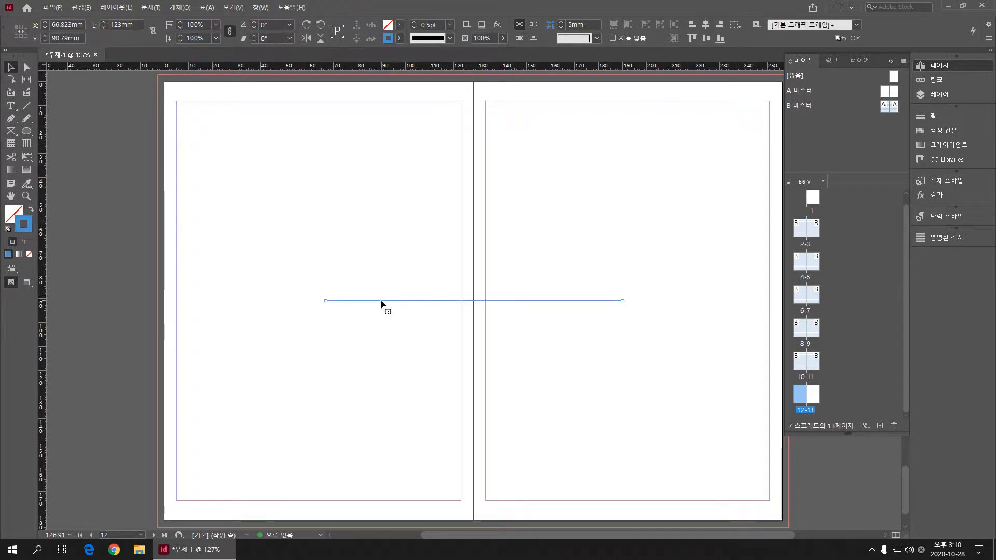
drag(381, 299, 232, 105)
drag(471, 101, 460, 101)
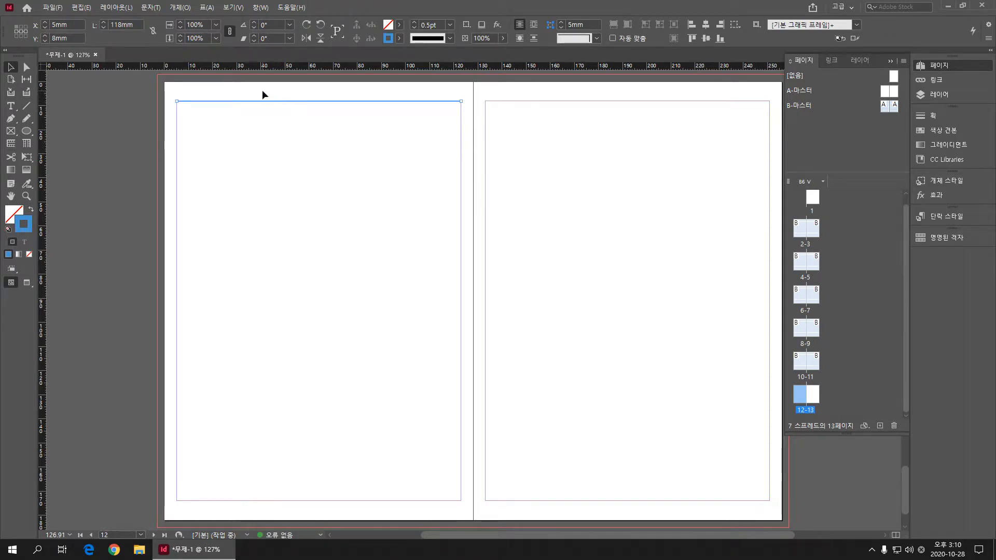
Step and repeat the line down page 12 as a grid of 34 rows and 1 column with a 5 mm vertical offset
click(76, 9)
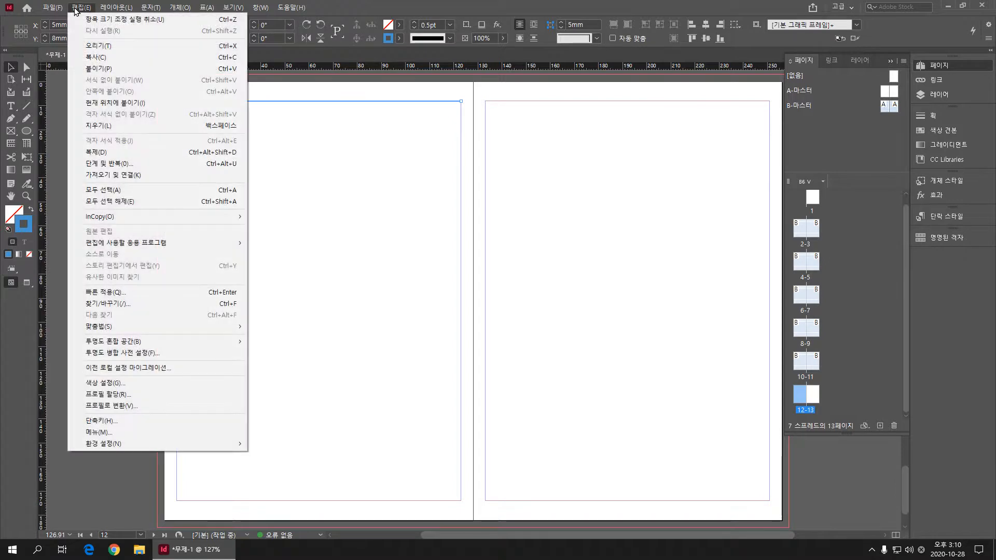
click(140, 163)
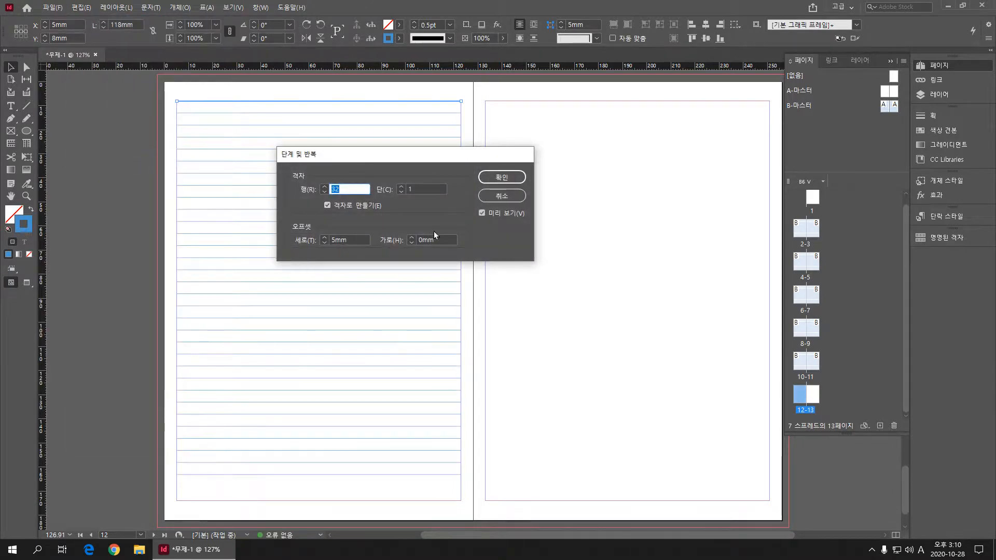
click(324, 186)
click(325, 186)
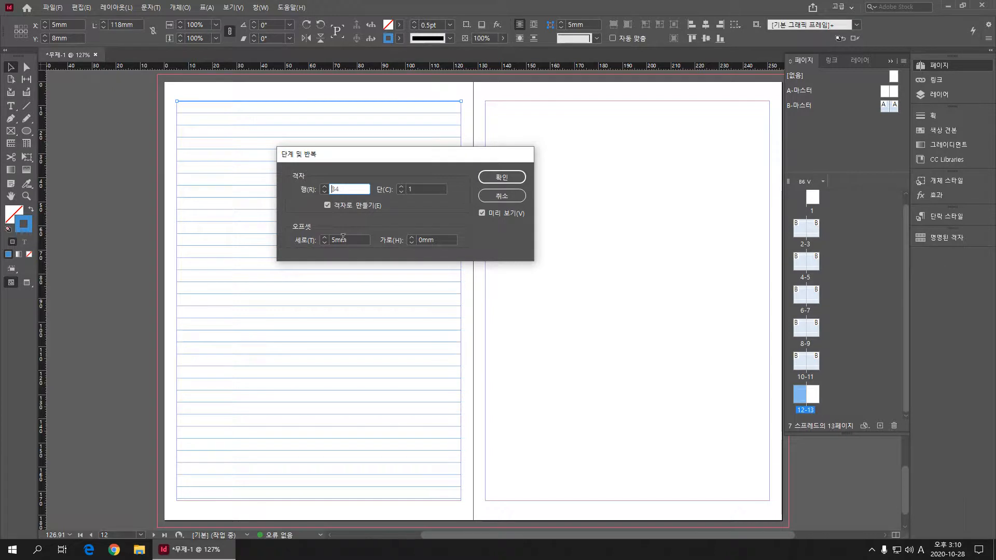
click(502, 177)
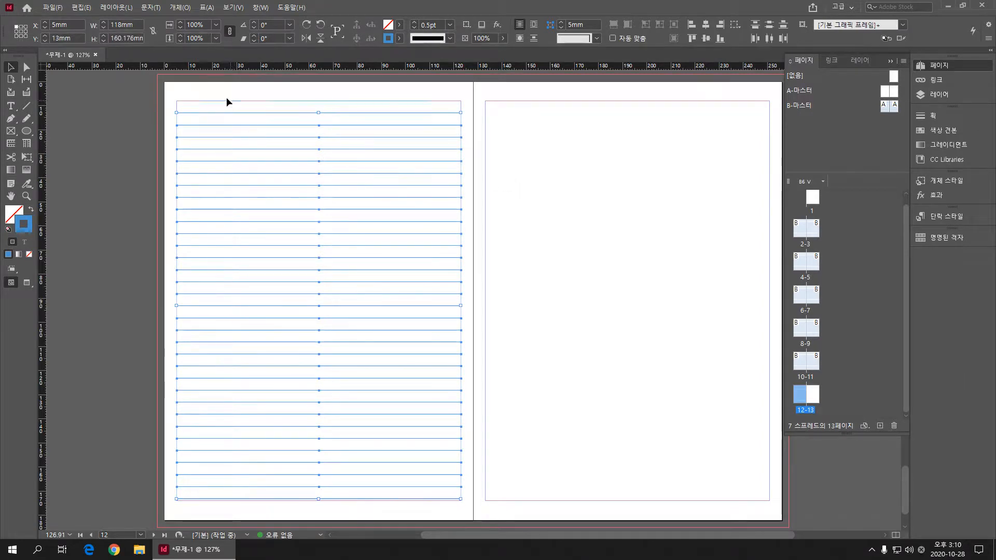
Select all ruled lines on page 12 and copy them within the margins of page 13
drag(220, 92, 318, 511)
drag(209, 91, 313, 508)
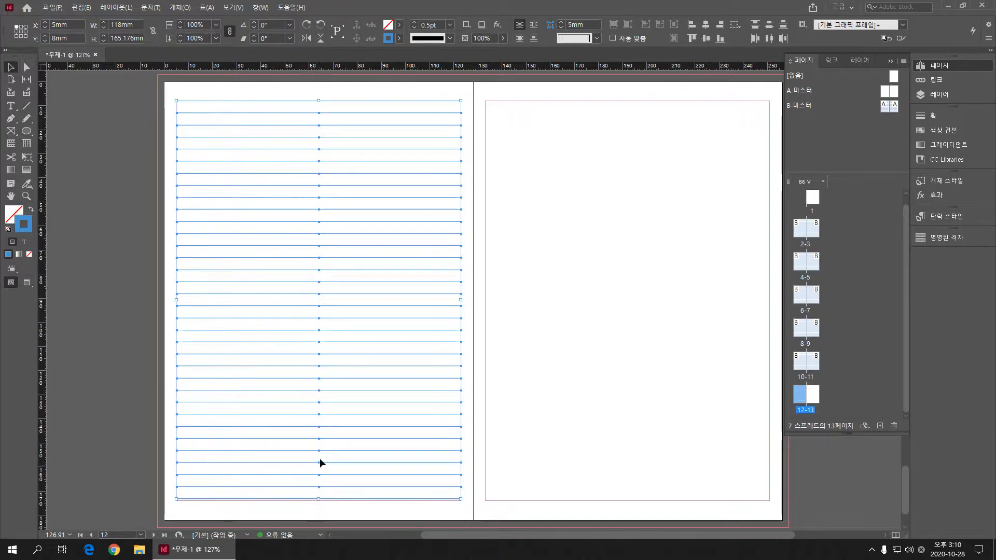
drag(308, 413, 619, 417)
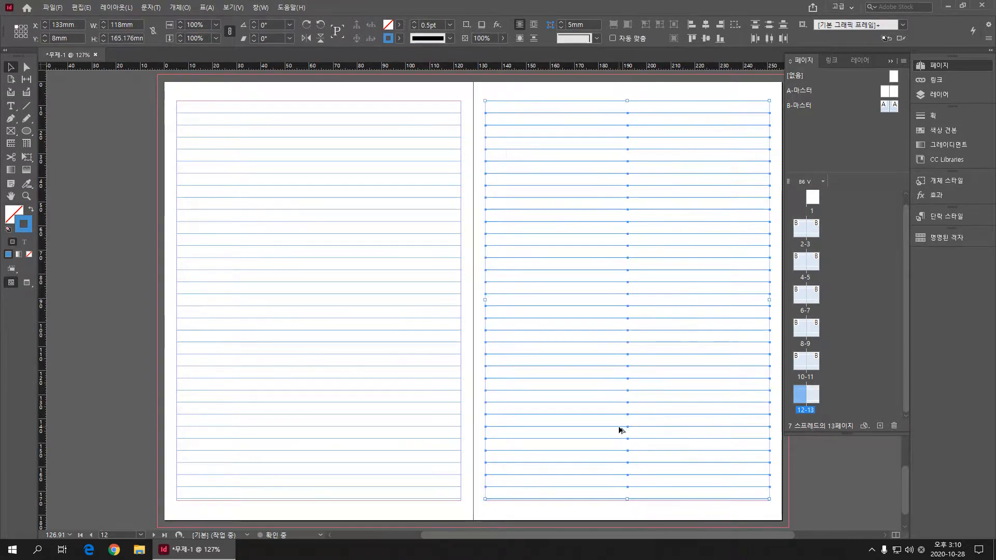
click(533, 519)
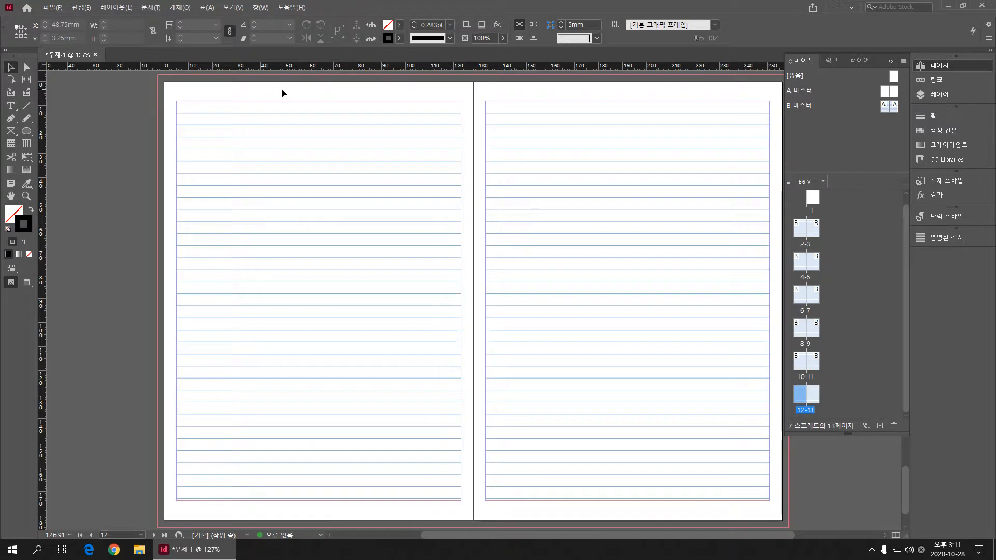
Group all the horizontal lines on page 12
drag(282, 90, 334, 517)
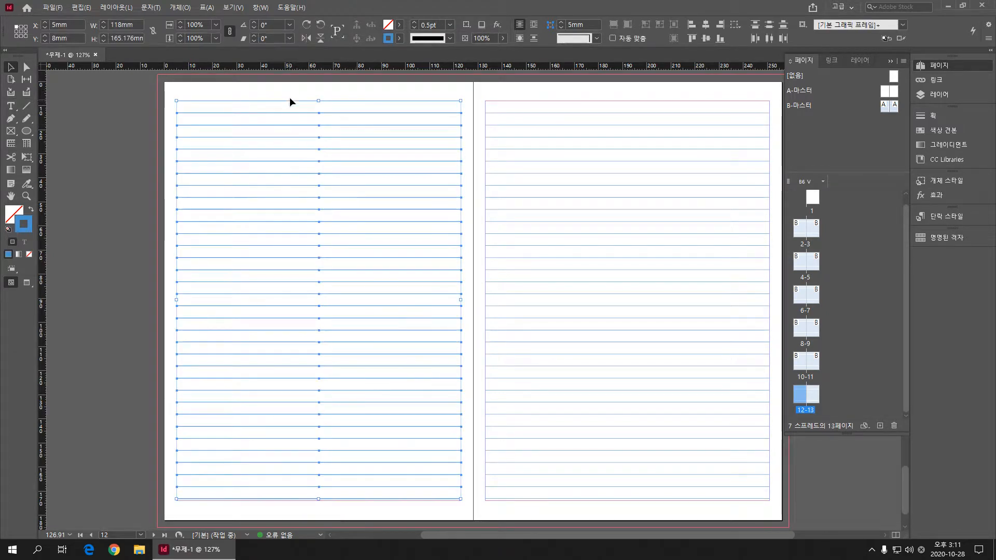
drag(292, 95, 351, 524)
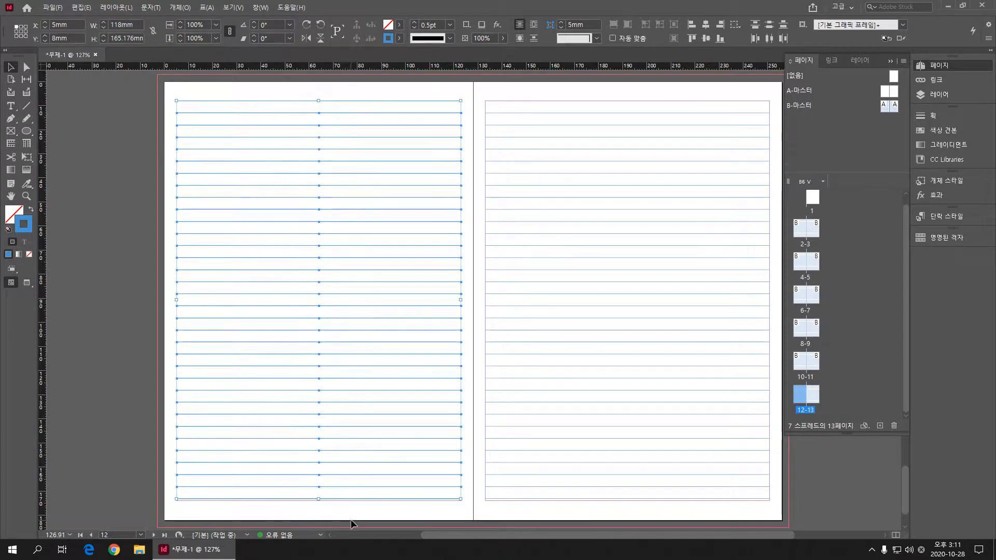
right_click(344, 419)
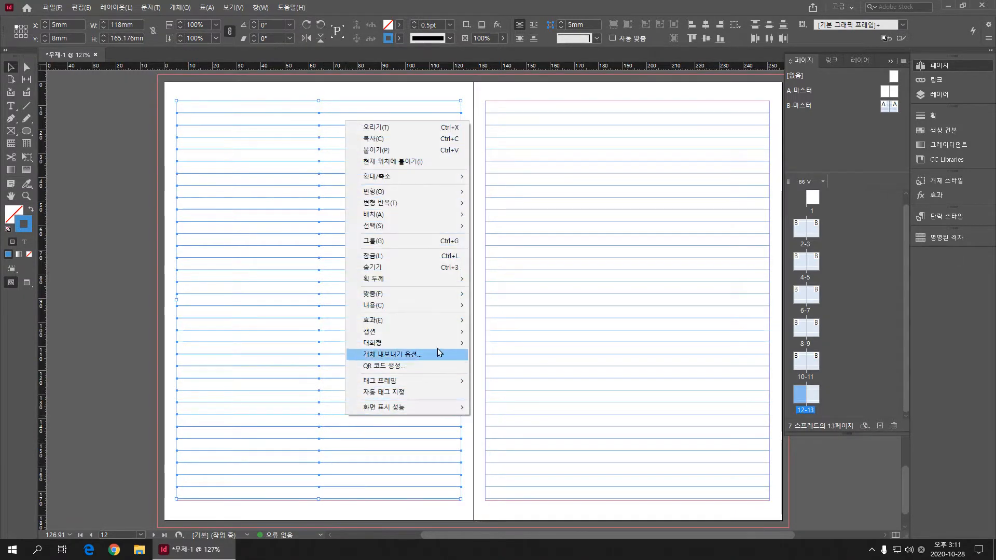
click(421, 241)
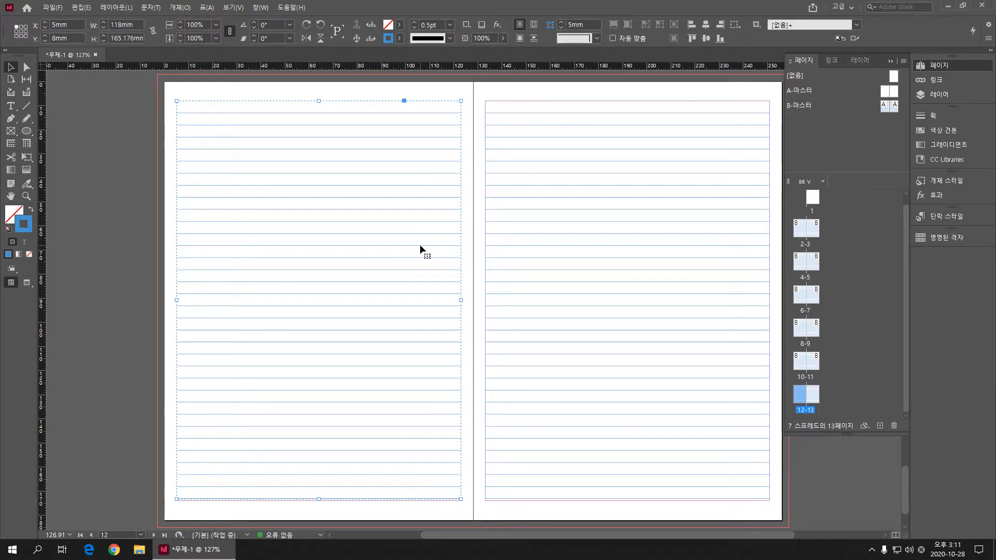
Duplicate the line group, rotate the copy by -90°, align it to page 12's outer margin and stretch it to the horizontal lines' full height
drag(419, 245, 469, 249)
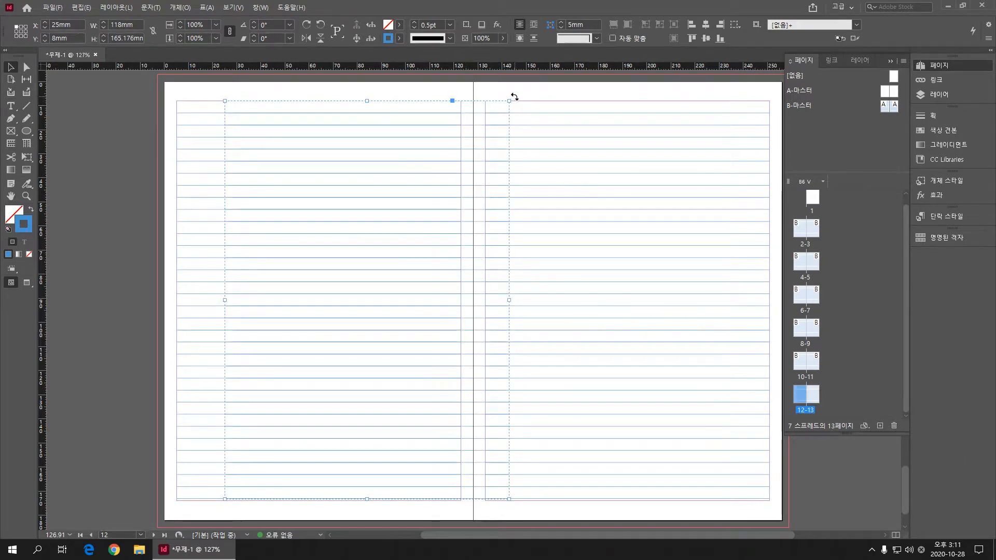
drag(511, 95, 580, 381)
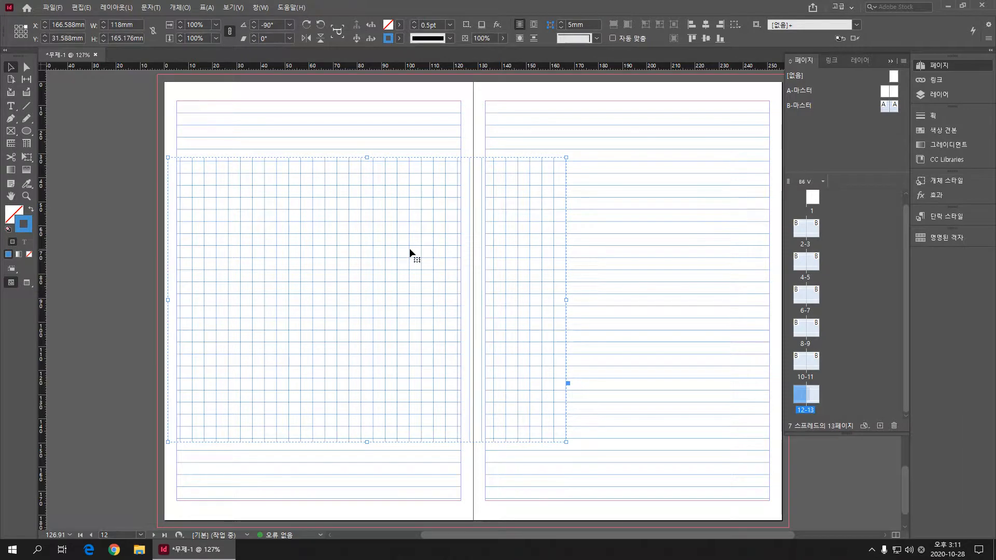
drag(410, 253, 419, 253)
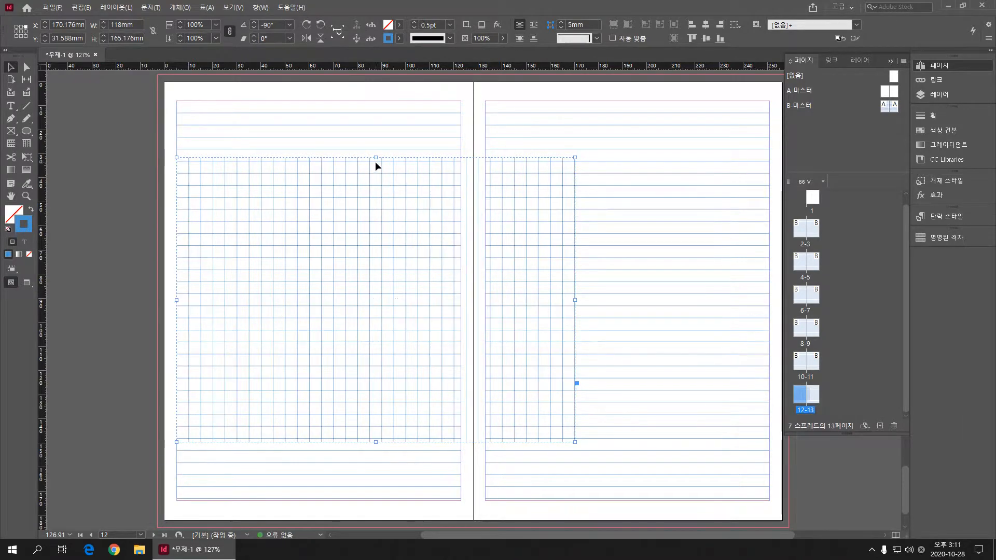
drag(375, 158, 376, 101)
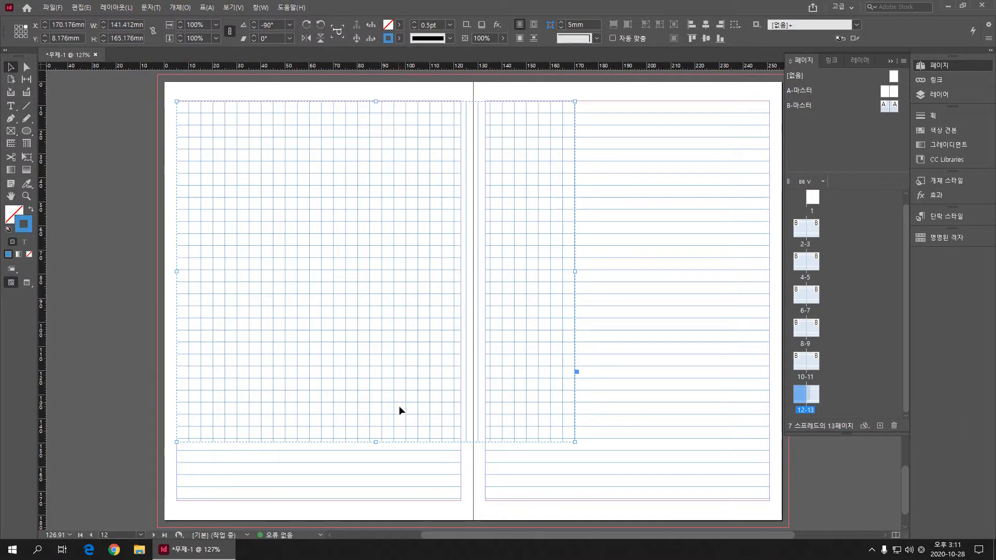
drag(376, 442, 380, 499)
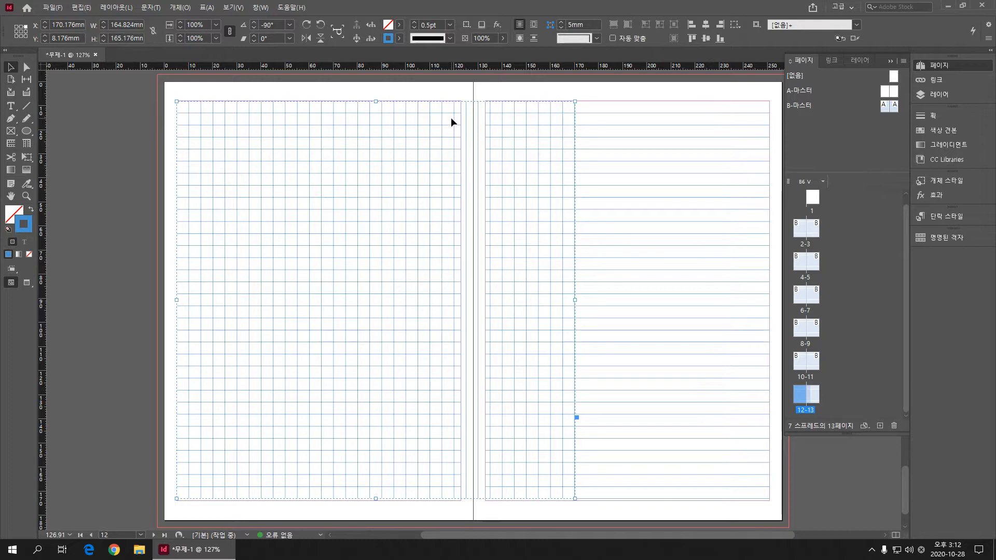
Ungroup the vertical lines and delete those beyond page 12's inner margin together with all lines on page 13
key(ctrl+shift+g)
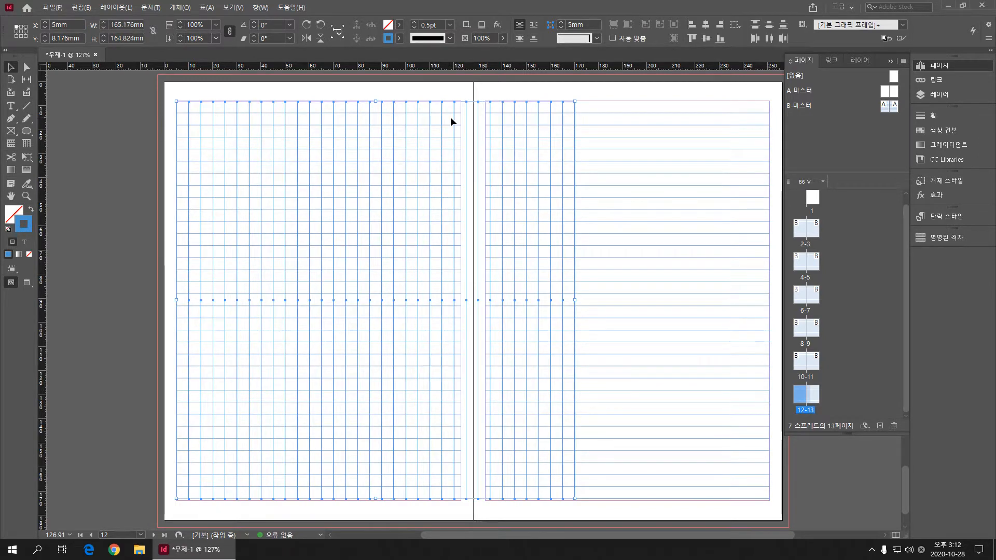
click(469, 91)
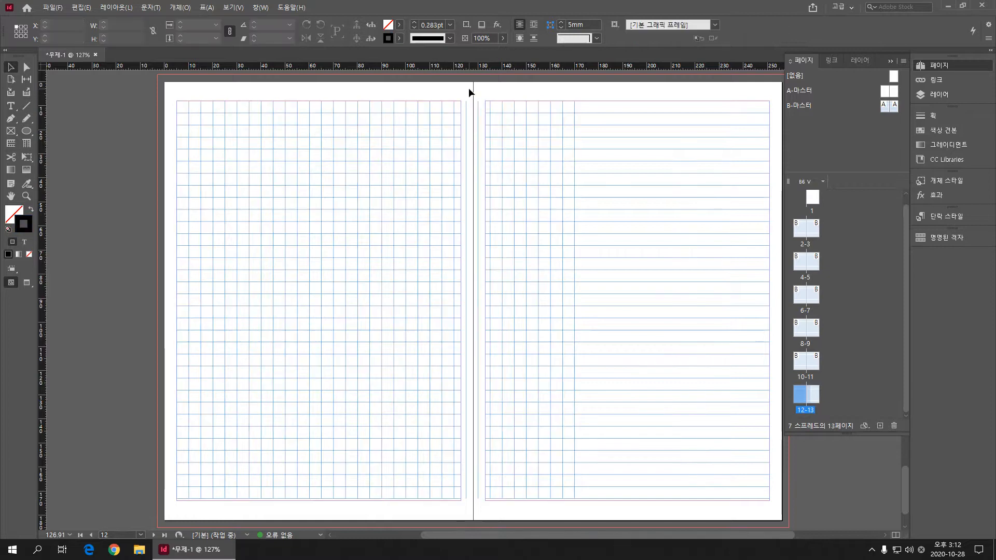
drag(465, 92, 672, 510)
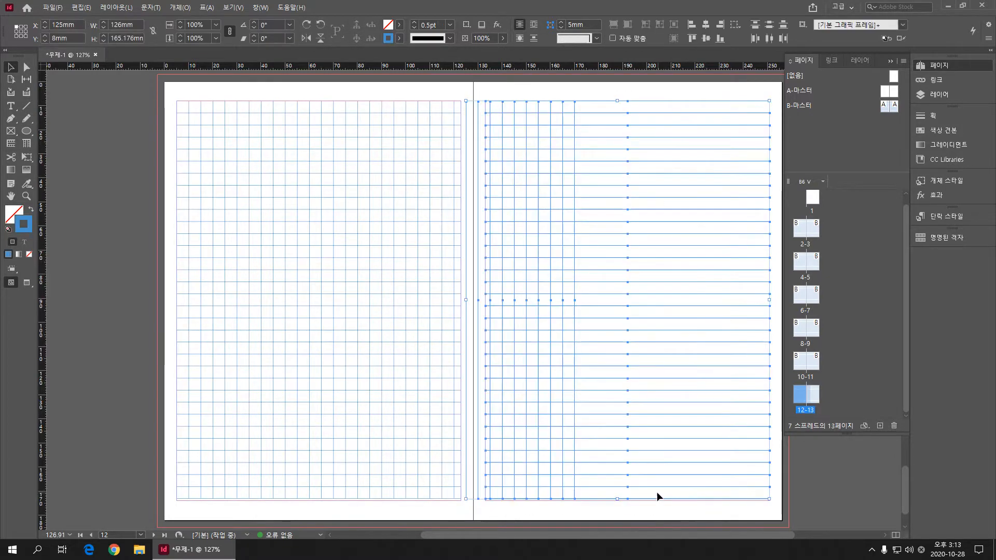
key(Delete)
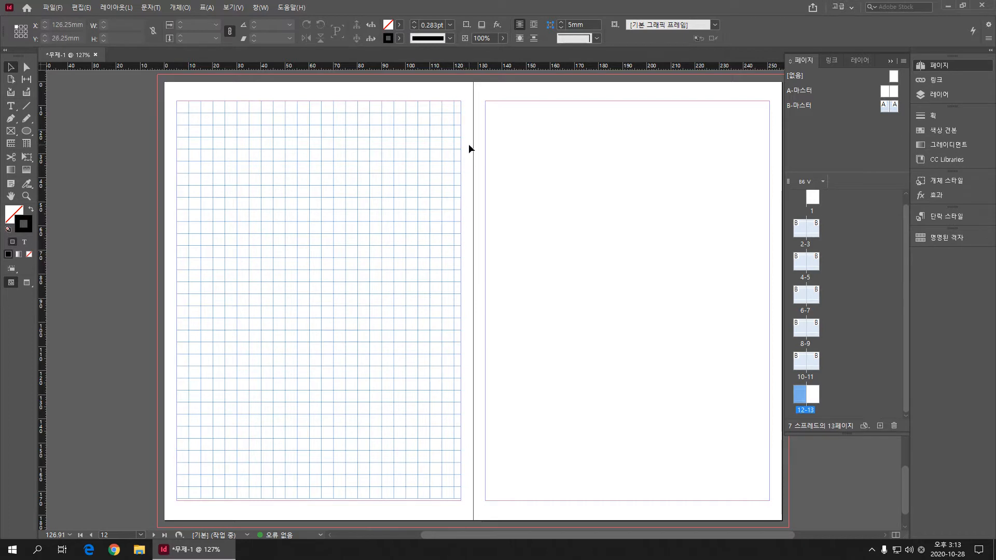
Narrow page 12's horizontal line group to 115.176 mm so it ends at the last vertical line
drag(467, 93, 481, 441)
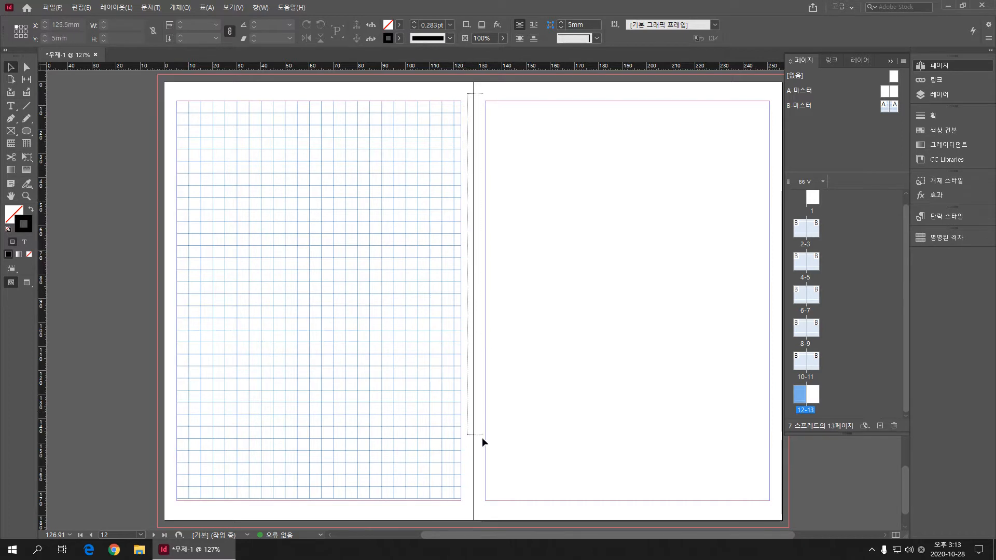
drag(475, 506, 473, 514)
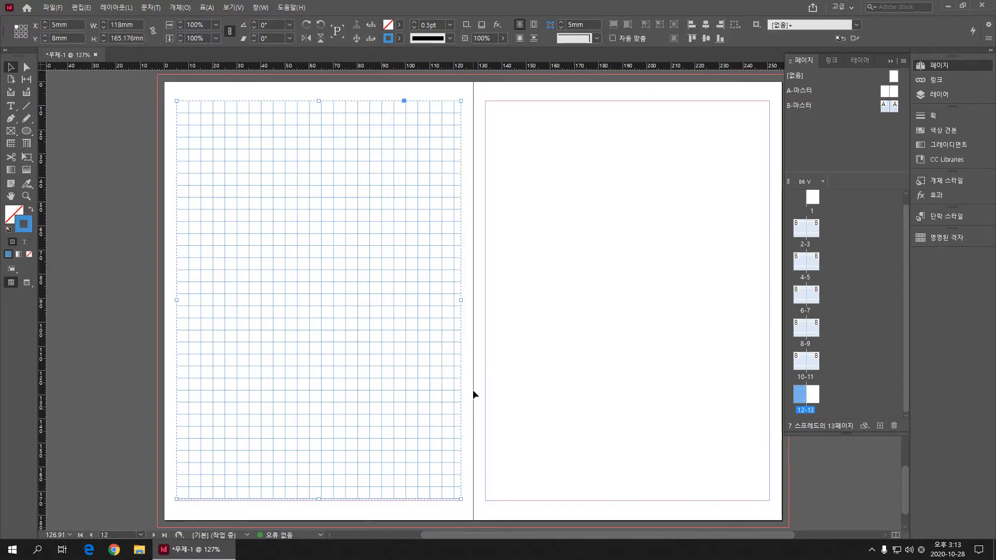
drag(460, 300, 455, 300)
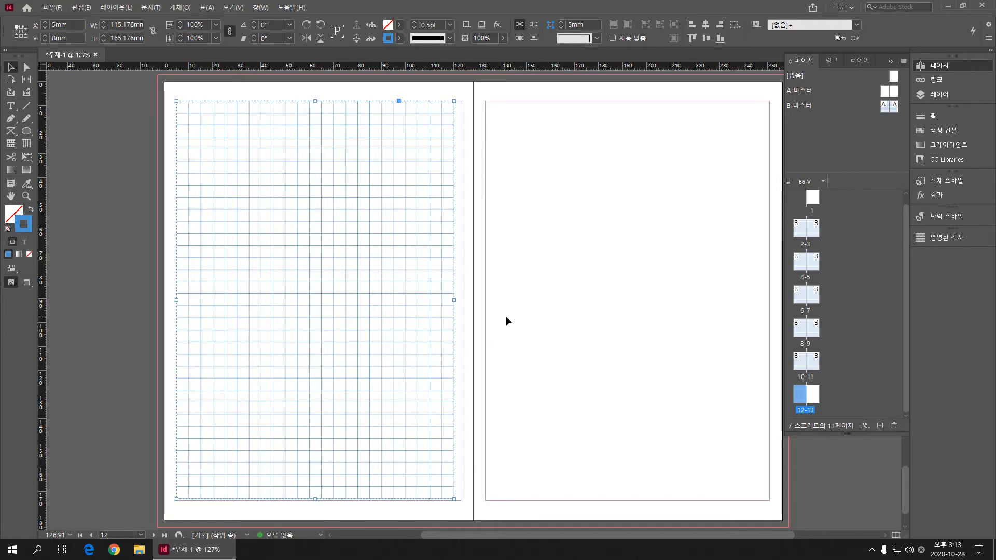
Group all horizontal and vertical lines on page 12 into one grid
click(171, 91)
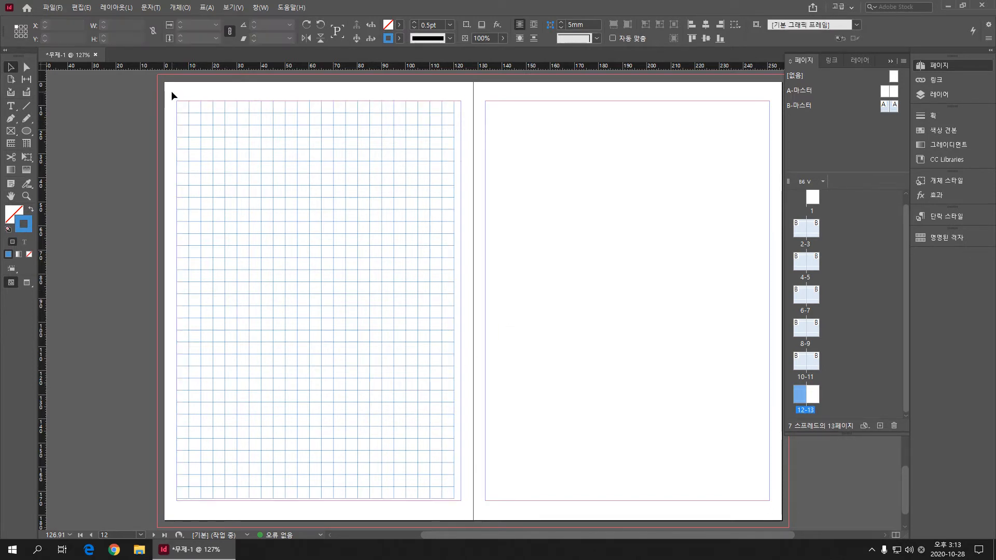
scroll(472, 525, down, 3)
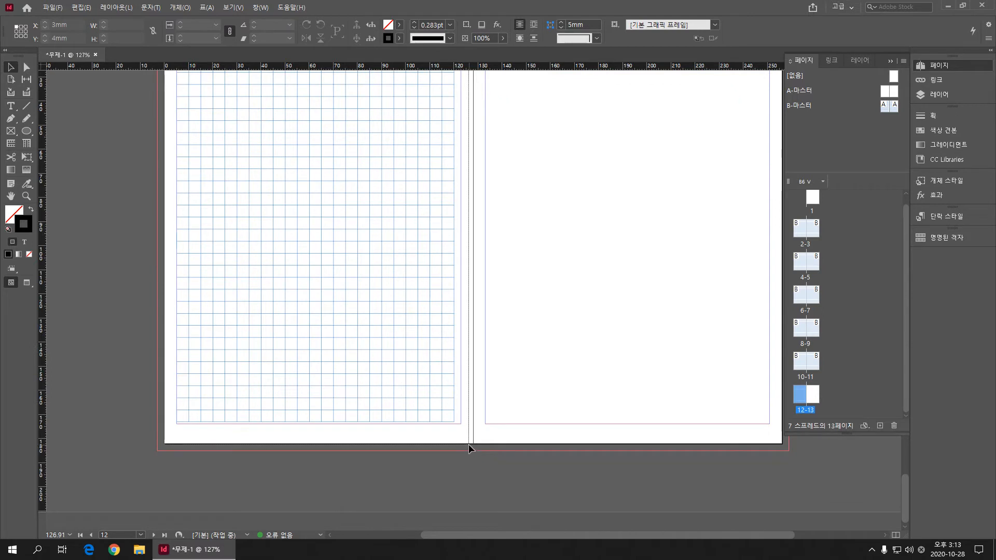
key(ctrl+a)
key(ctrl+g)
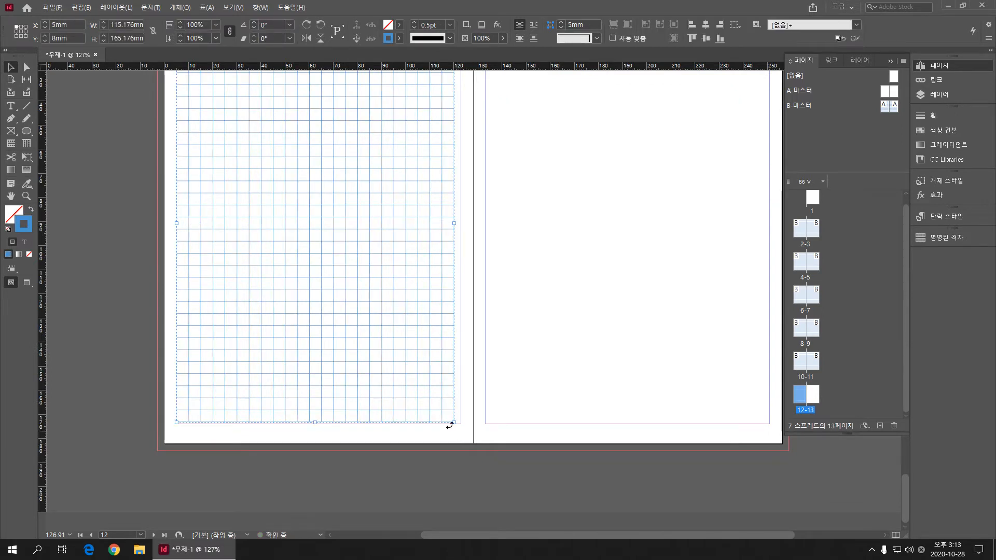
Copy the grid group onto page 13 against its outer margin and preview the spread without guides
click(404, 393)
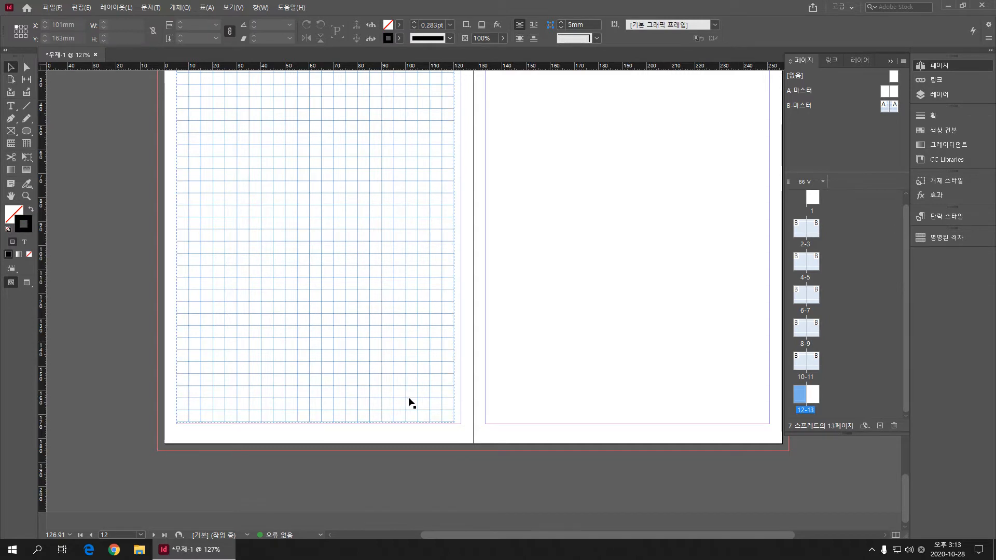
click(409, 400)
drag(409, 402, 726, 396)
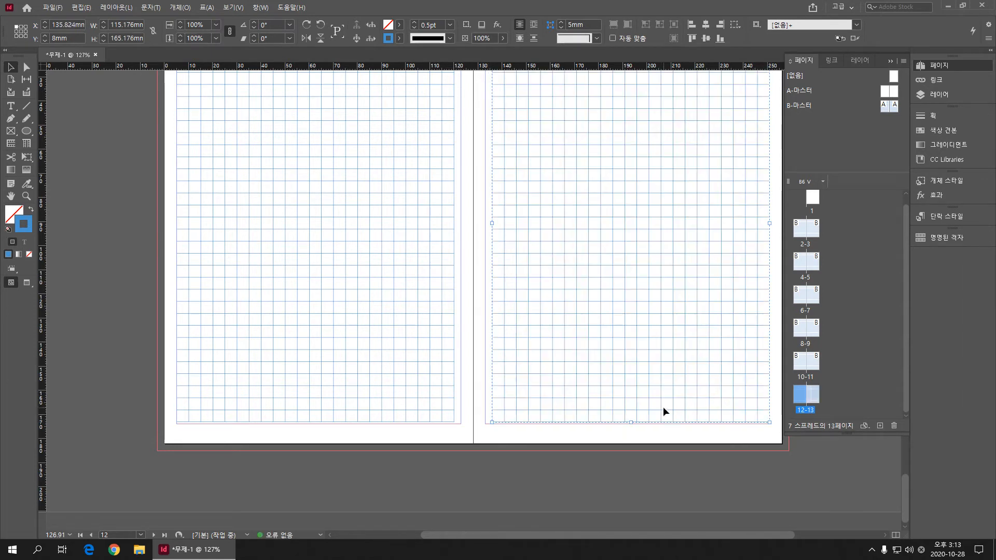
click(532, 445)
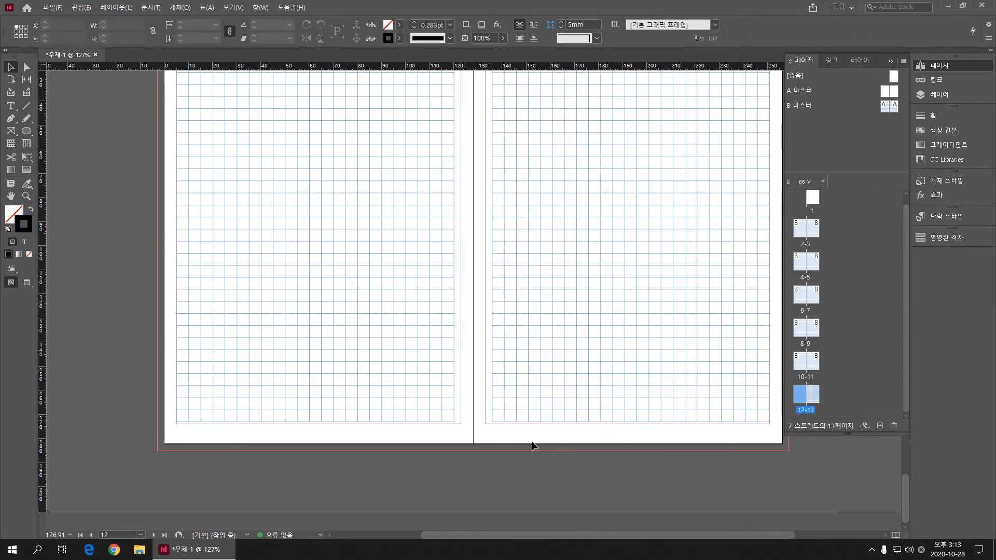
key(w)
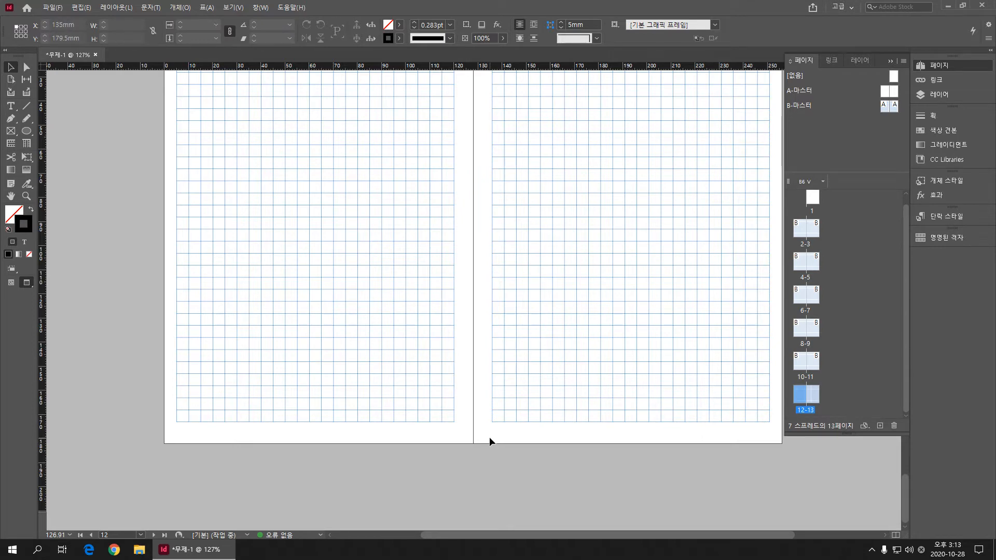
key(w)
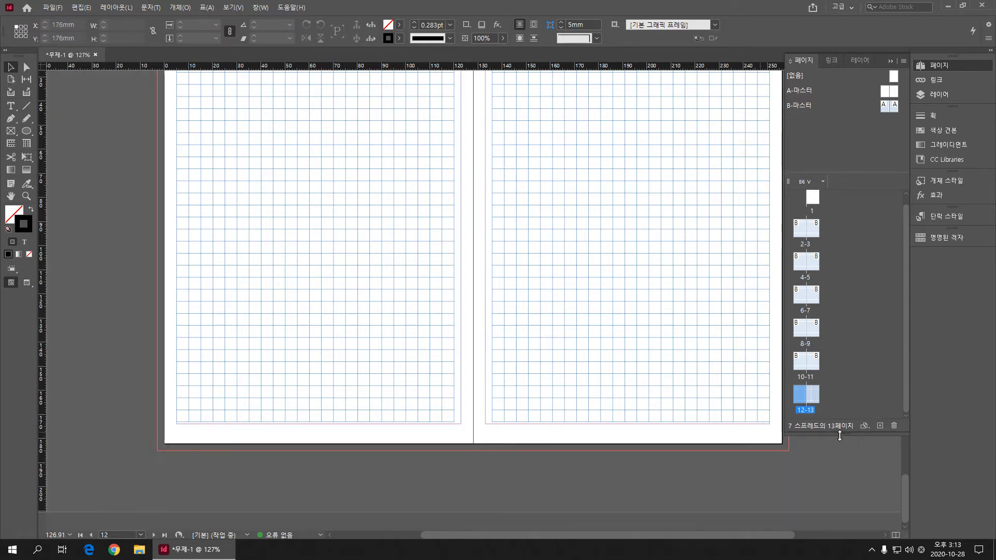
Select both pages of the 12-13 grid spread and make them into a new master spread
shift+click(814, 400)
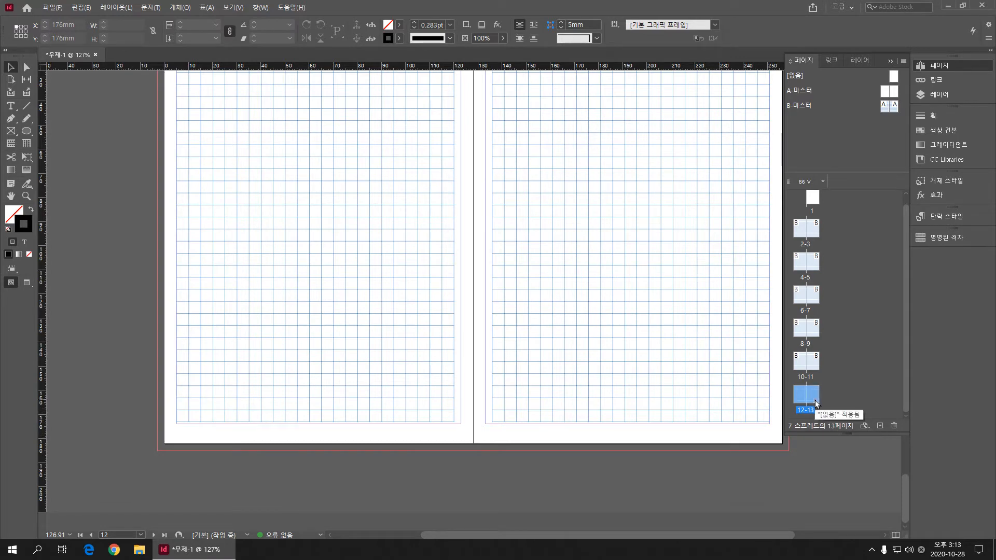
drag(814, 399, 823, 138)
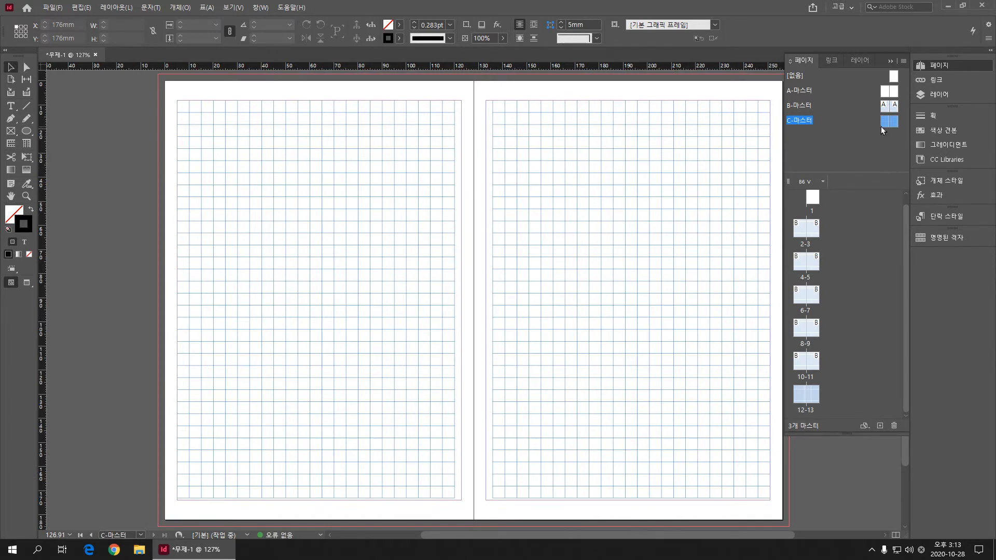
Add the spread on pages 14-15 using C-마스터 and apply that master to each page from 12 to 15
drag(880, 126, 800, 401)
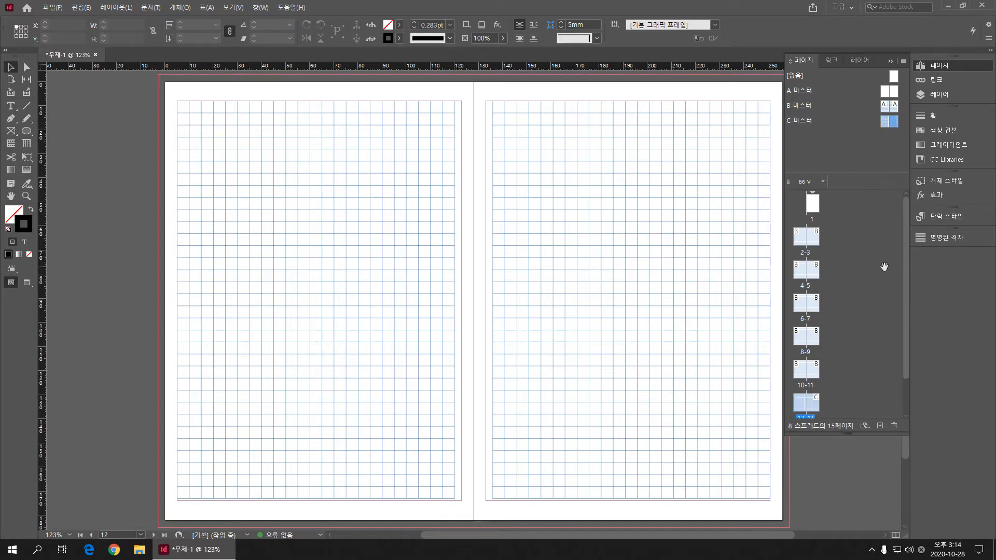
drag(880, 120, 799, 410)
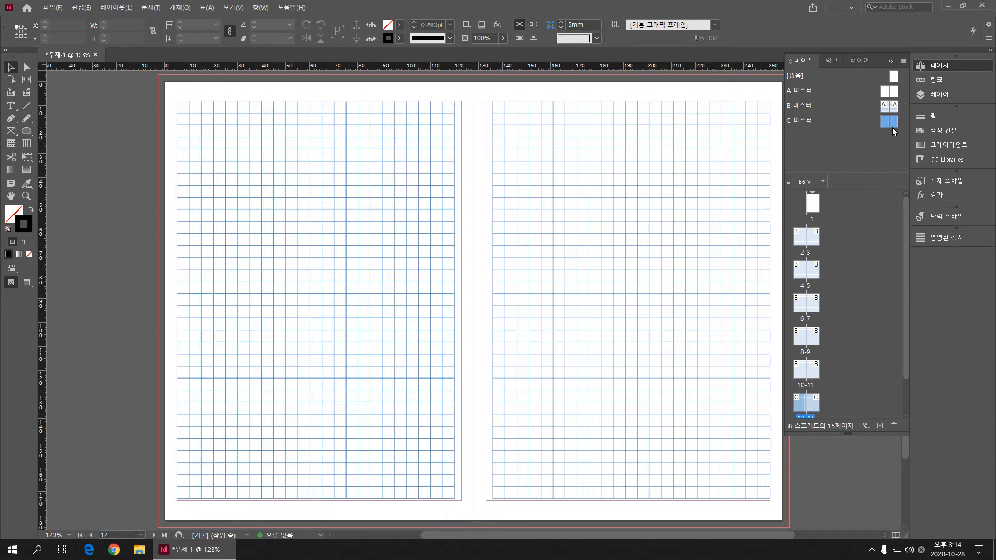
drag(878, 163, 815, 405)
drag(907, 367, 903, 415)
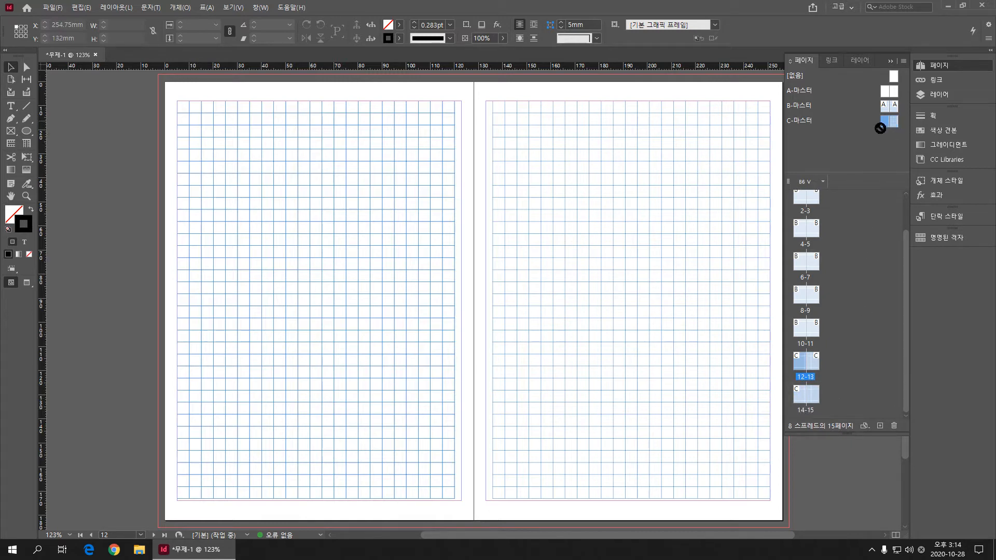
drag(880, 128, 801, 401)
drag(892, 122, 813, 396)
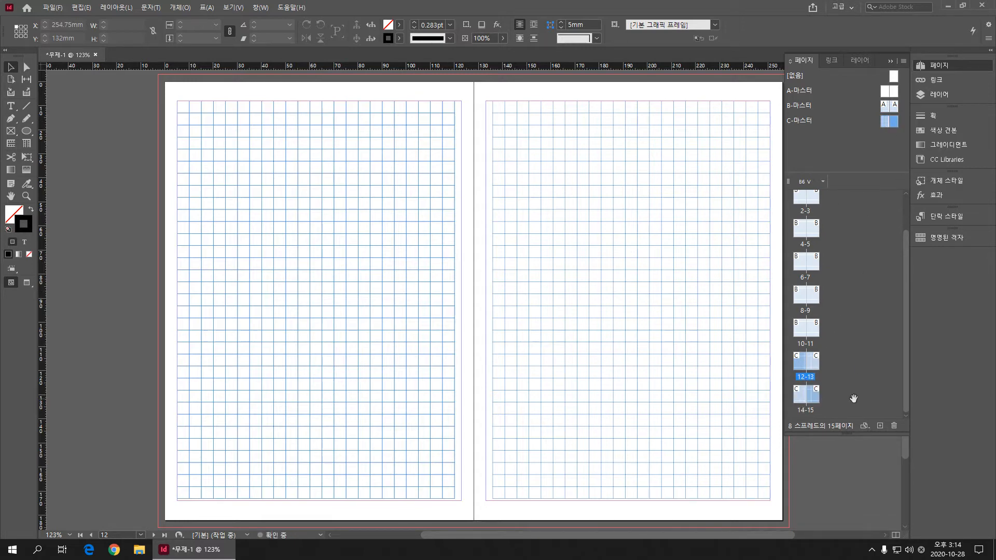
Delete the duplicate grid group lying over the master grid on page 15 and check spread 14-15 for other loose grids
double_click(812, 364)
double_click(802, 398)
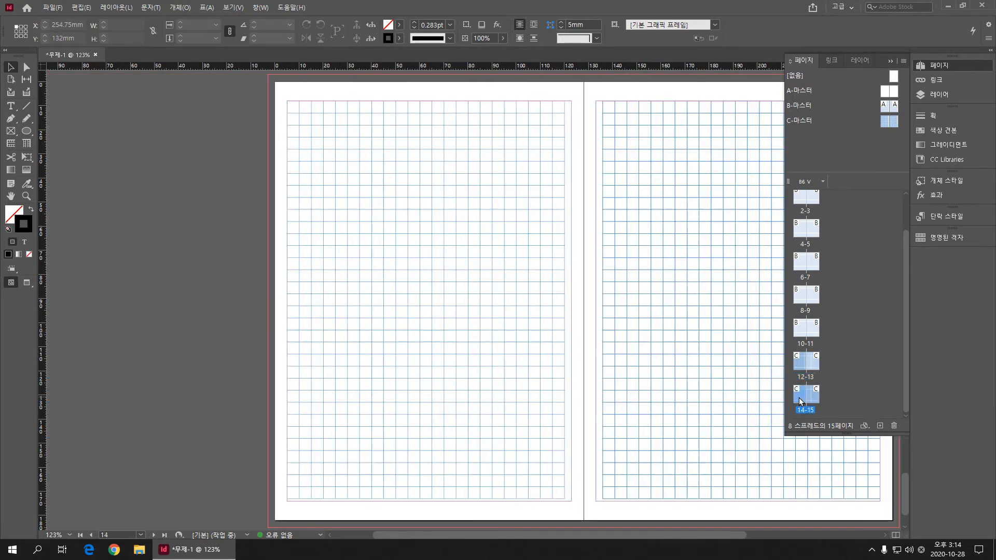
double_click(813, 403)
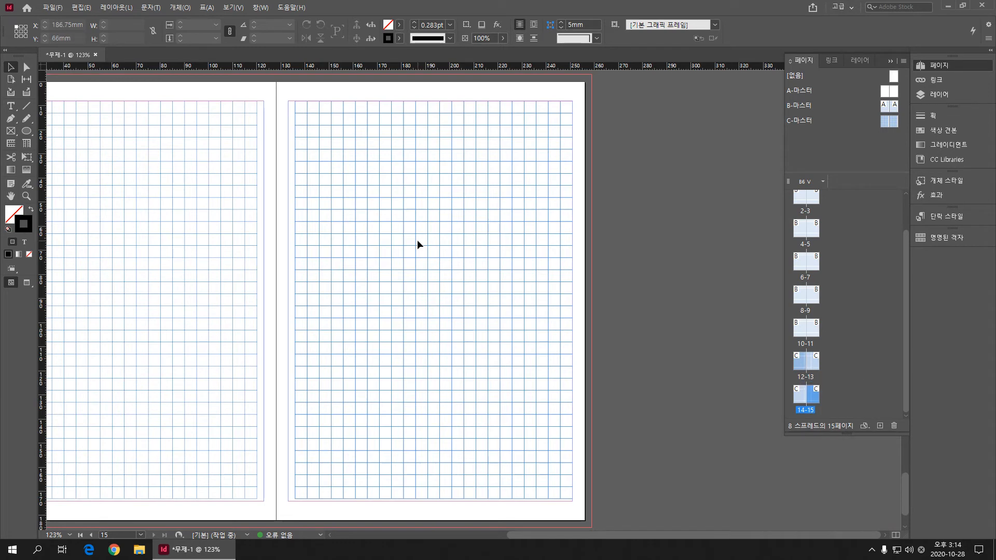
drag(417, 243, 484, 261)
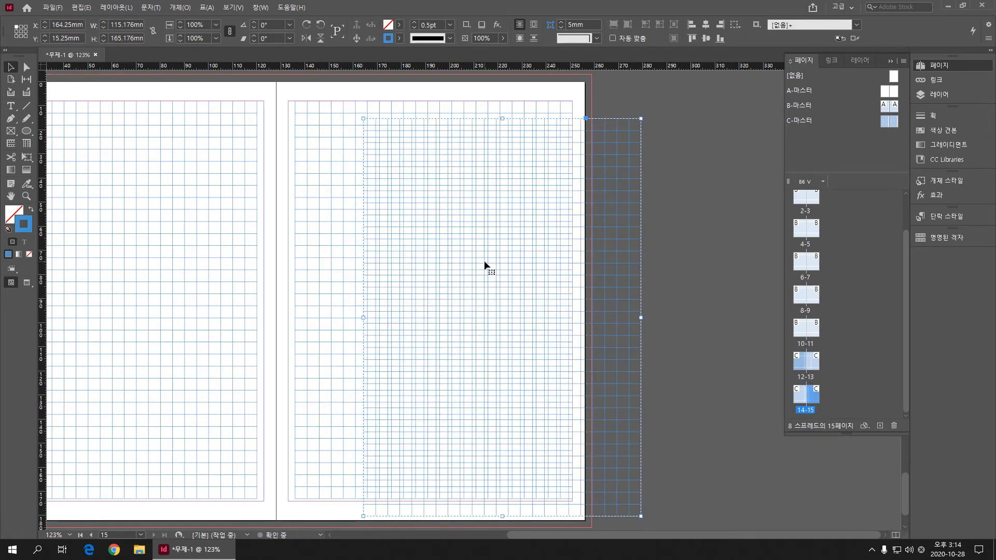
key(Delete)
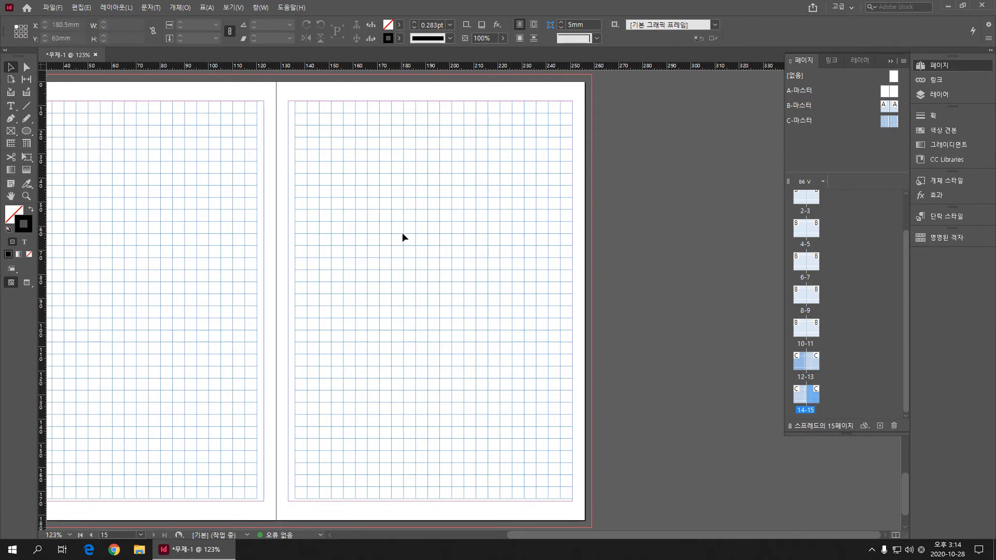
drag(403, 233, 470, 252)
drag(261, 225, 268, 231)
Delete the duplicate grid group lying over the master grid on page 12 and check spread 12-13 for leftovers
double_click(806, 363)
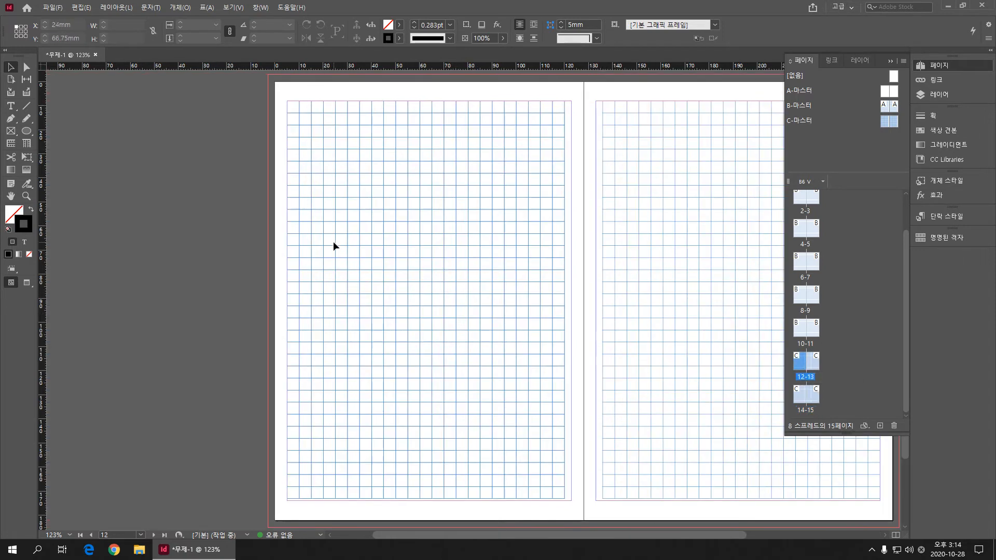
drag(333, 247, 285, 254)
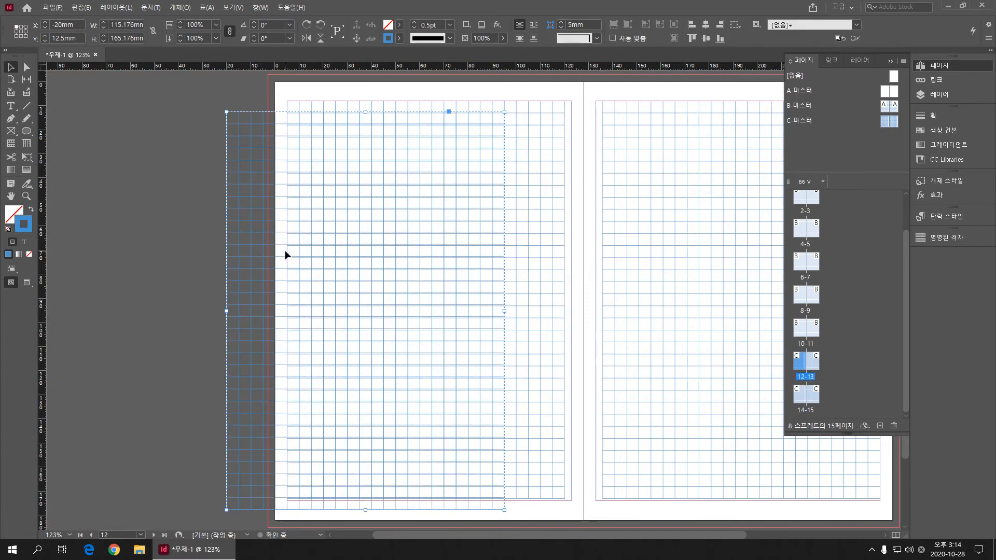
key(Delete)
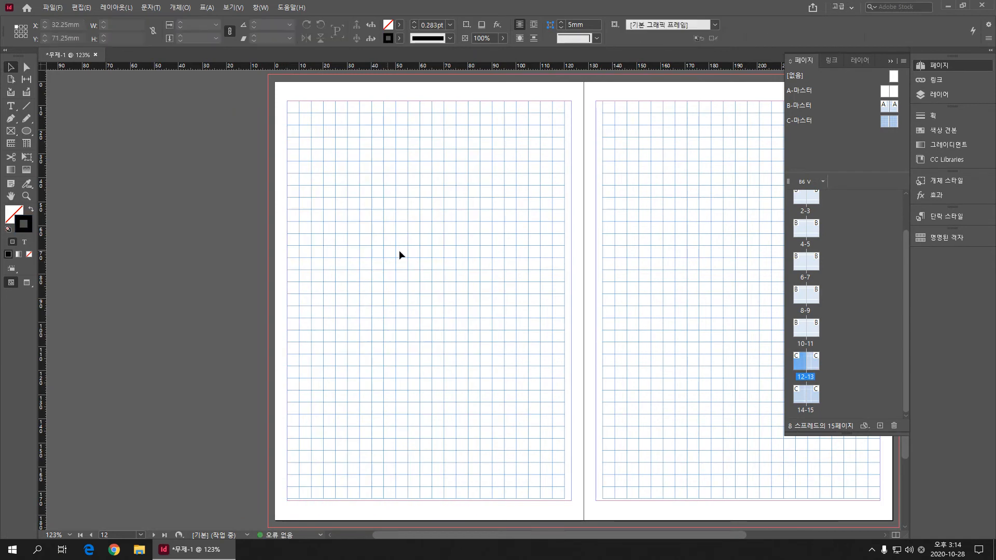
drag(410, 271, 412, 272)
drag(674, 301, 720, 334)
Insert 10 pages after page 15 based on C-마스터
click(903, 61)
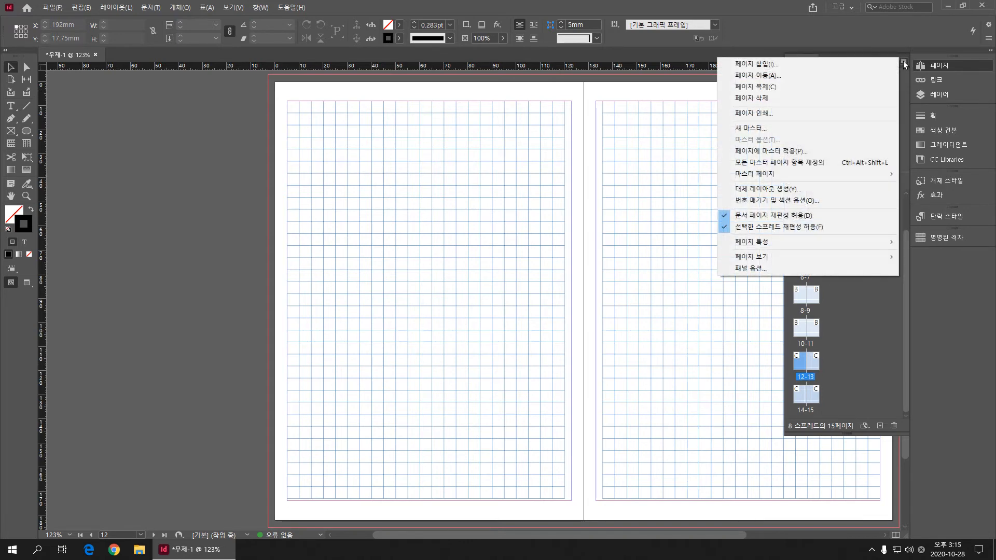
click(861, 66)
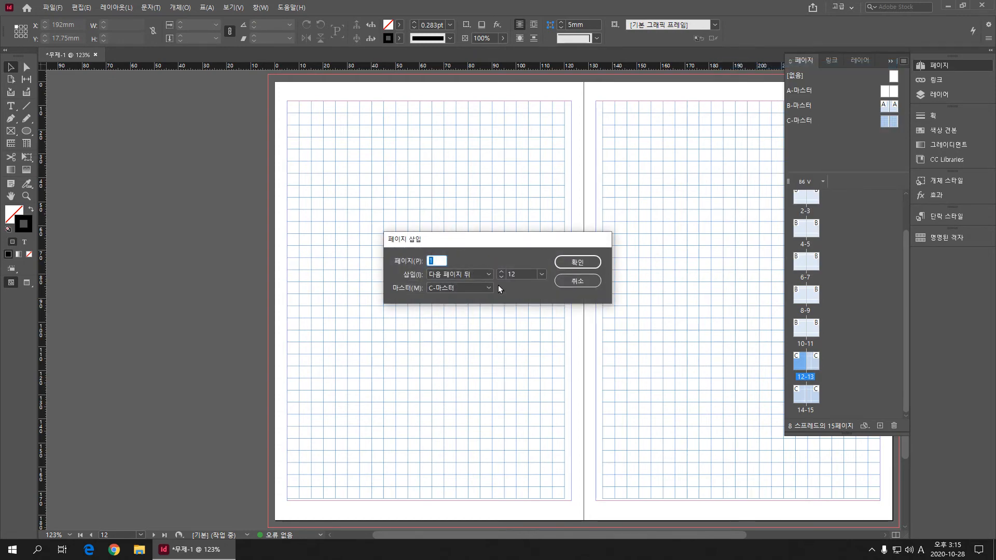
click(541, 274)
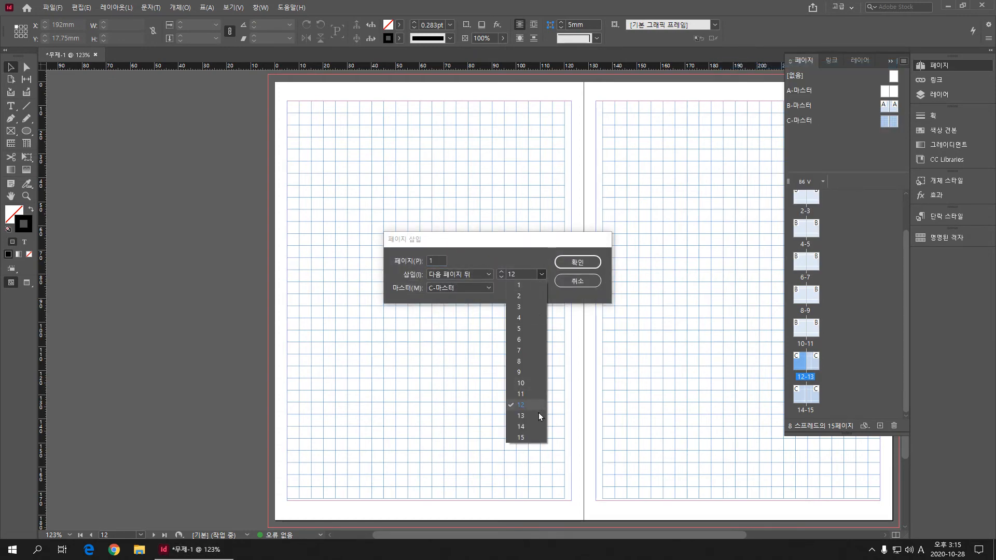
click(527, 440)
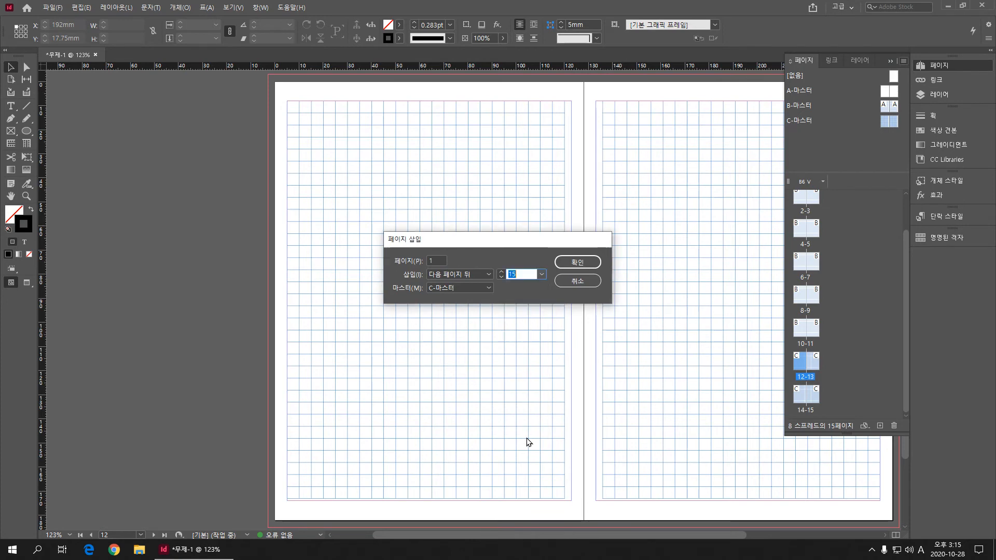
click(441, 259)
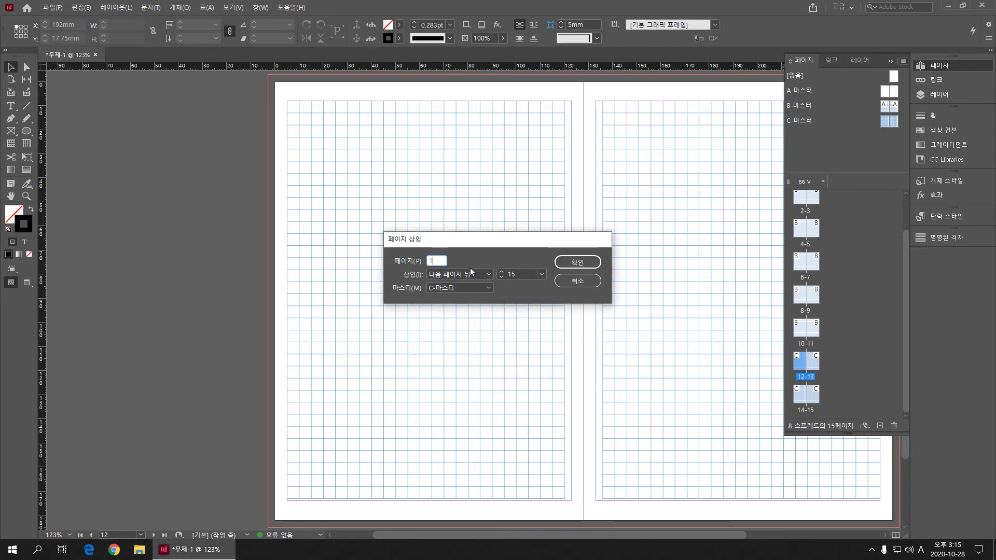
text(0)
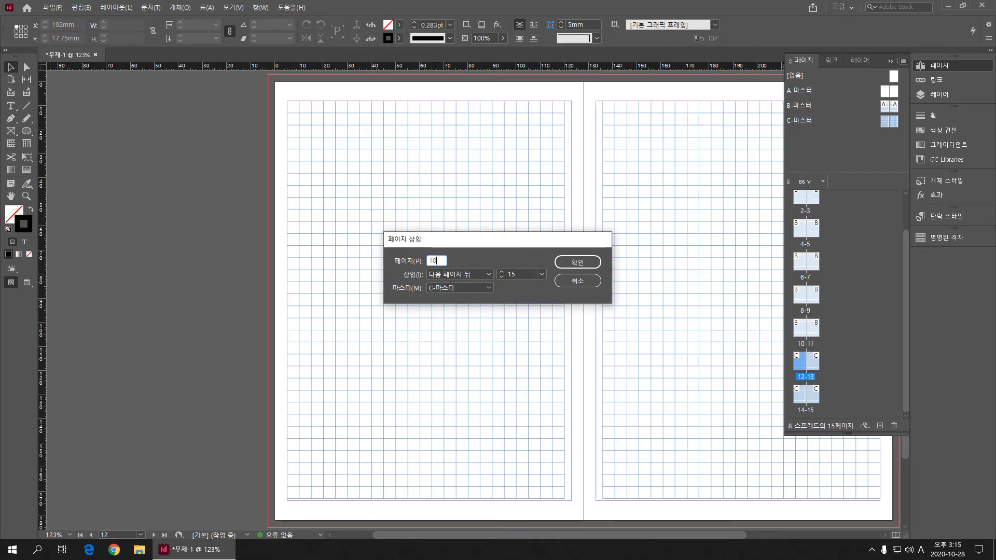
click(488, 289)
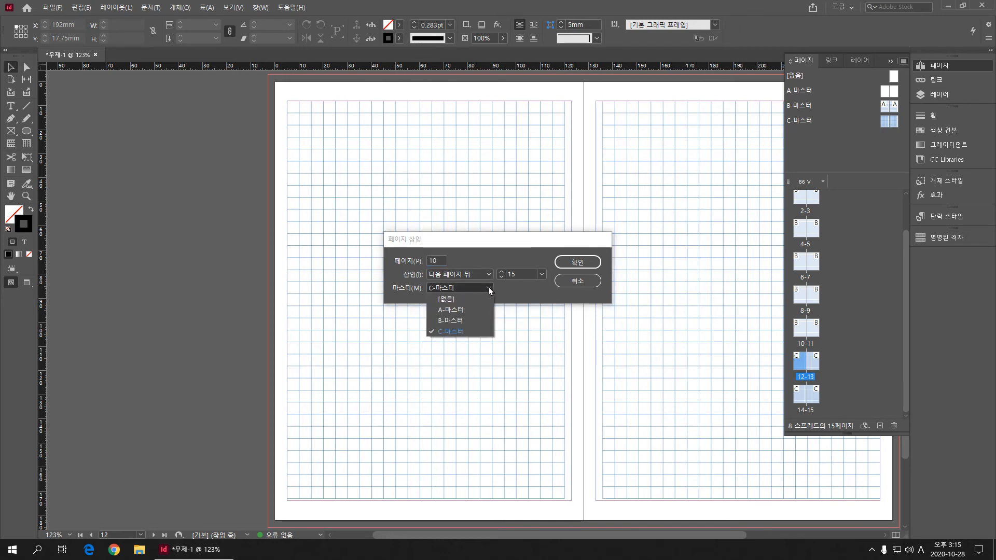
click(454, 331)
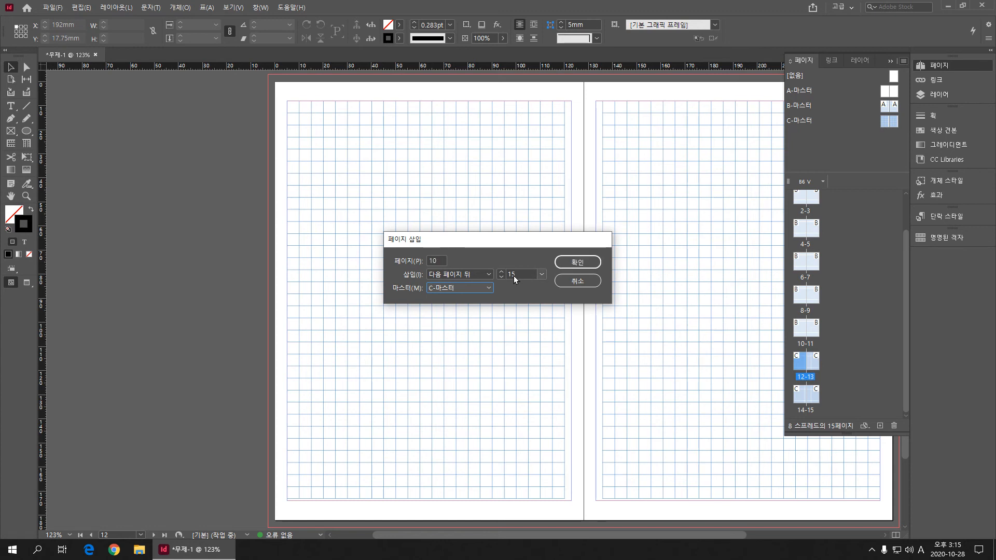
click(573, 262)
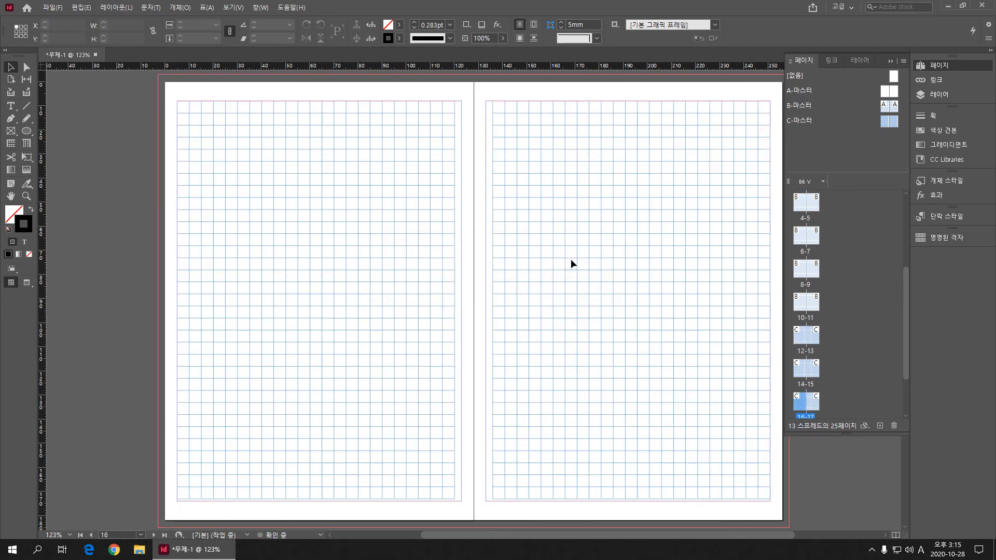
Select the last spread, pages 24-25, in the extended page list
scroll(823, 344, down, 2)
scroll(823, 342, down, 3)
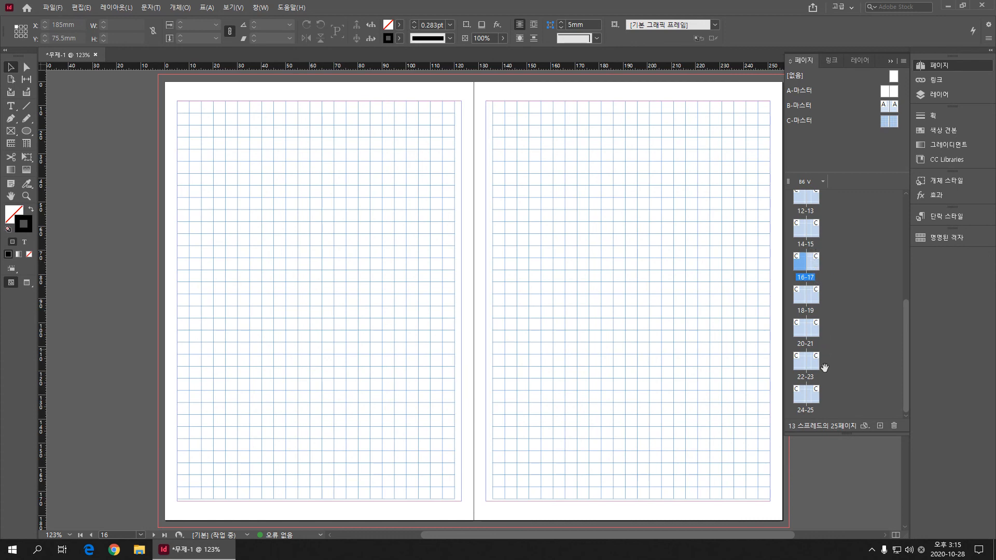
click(814, 396)
click(803, 402)
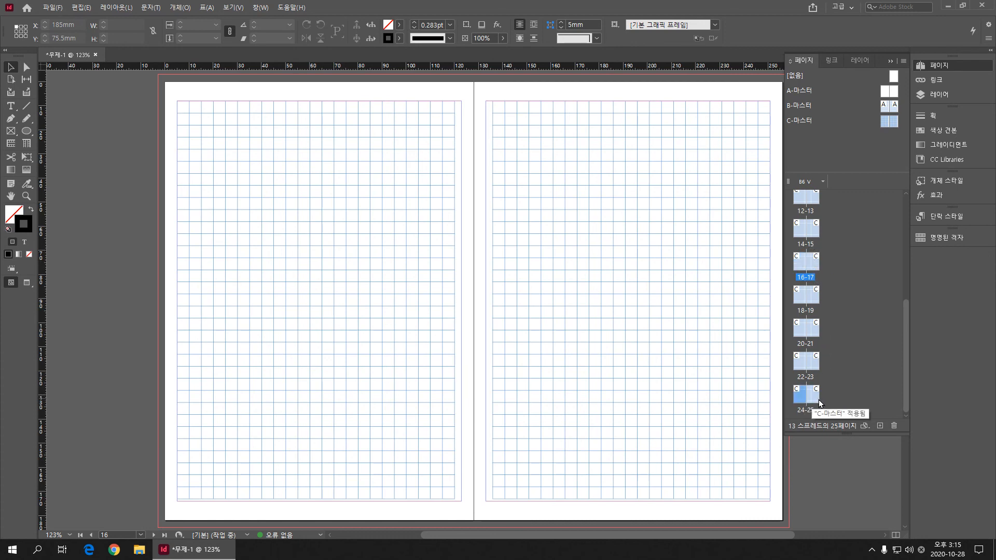